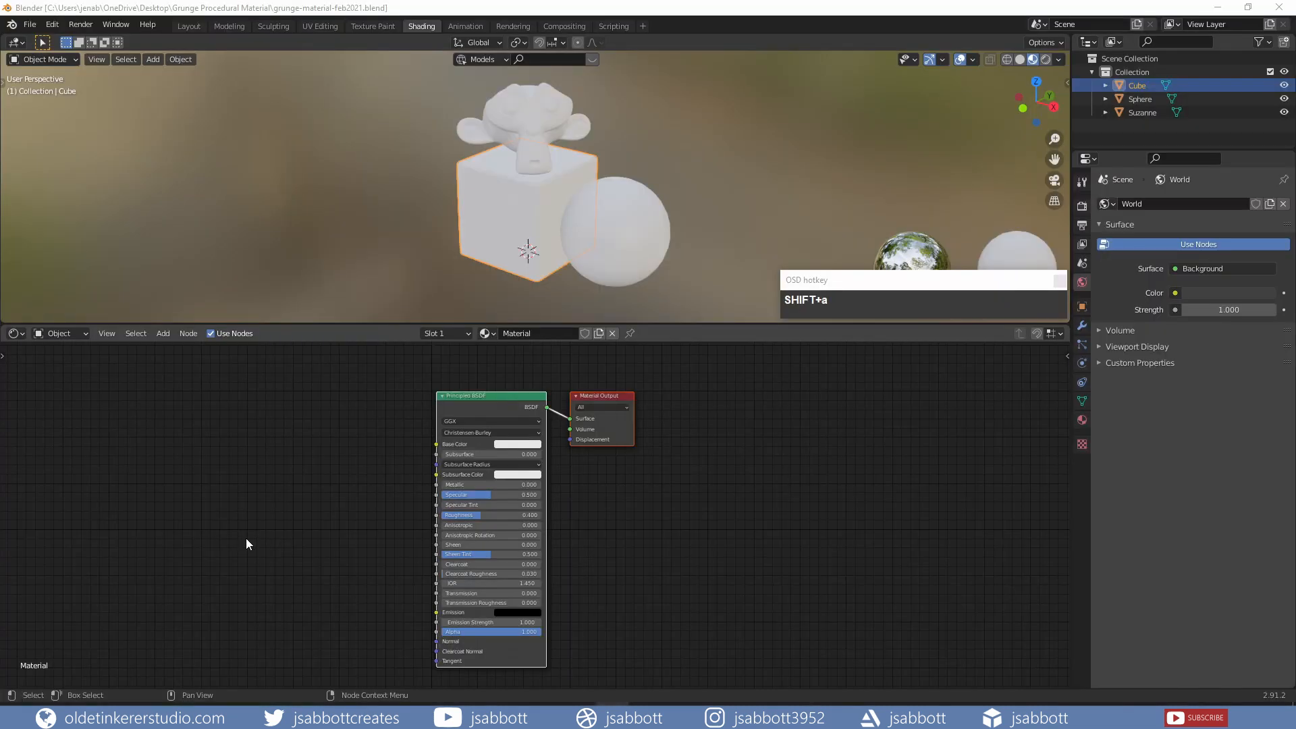
Add a Musgrave Texture node to the cube's material, placed ahead of the Principled BSDF
{"action": "left_click", "coordinate": [246, 537]}
{"action": "key", "text": "shift+a"}
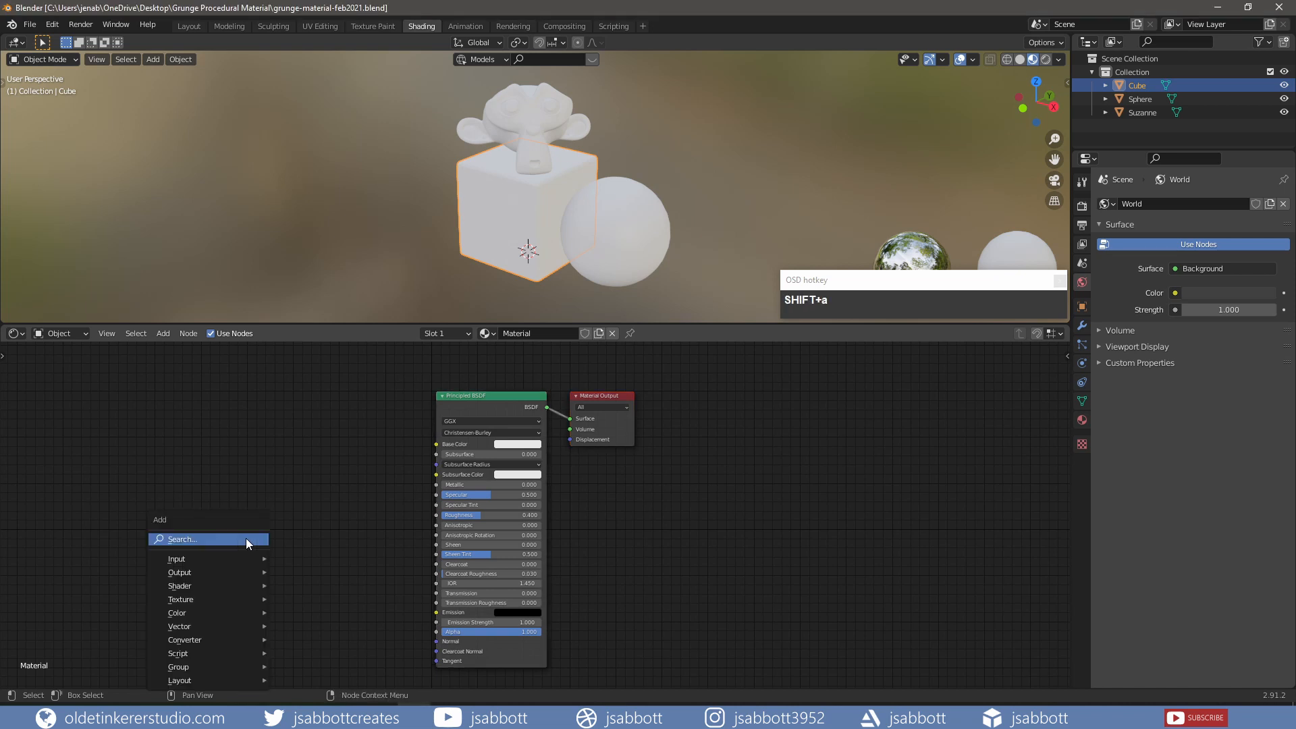
{"action": "mouse_move", "coordinate": [235, 600]}
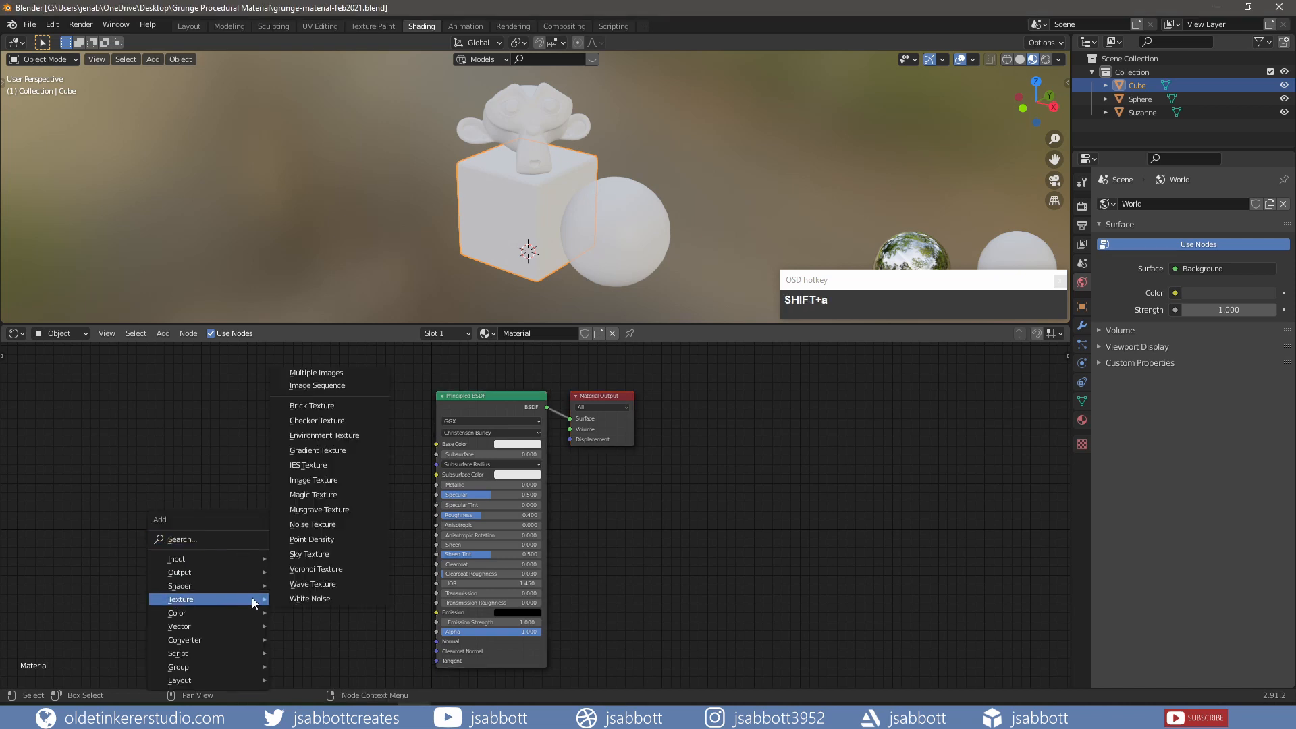
{"action": "left_click", "coordinate": [318, 510]}
{"action": "left_click", "coordinate": [263, 410]}
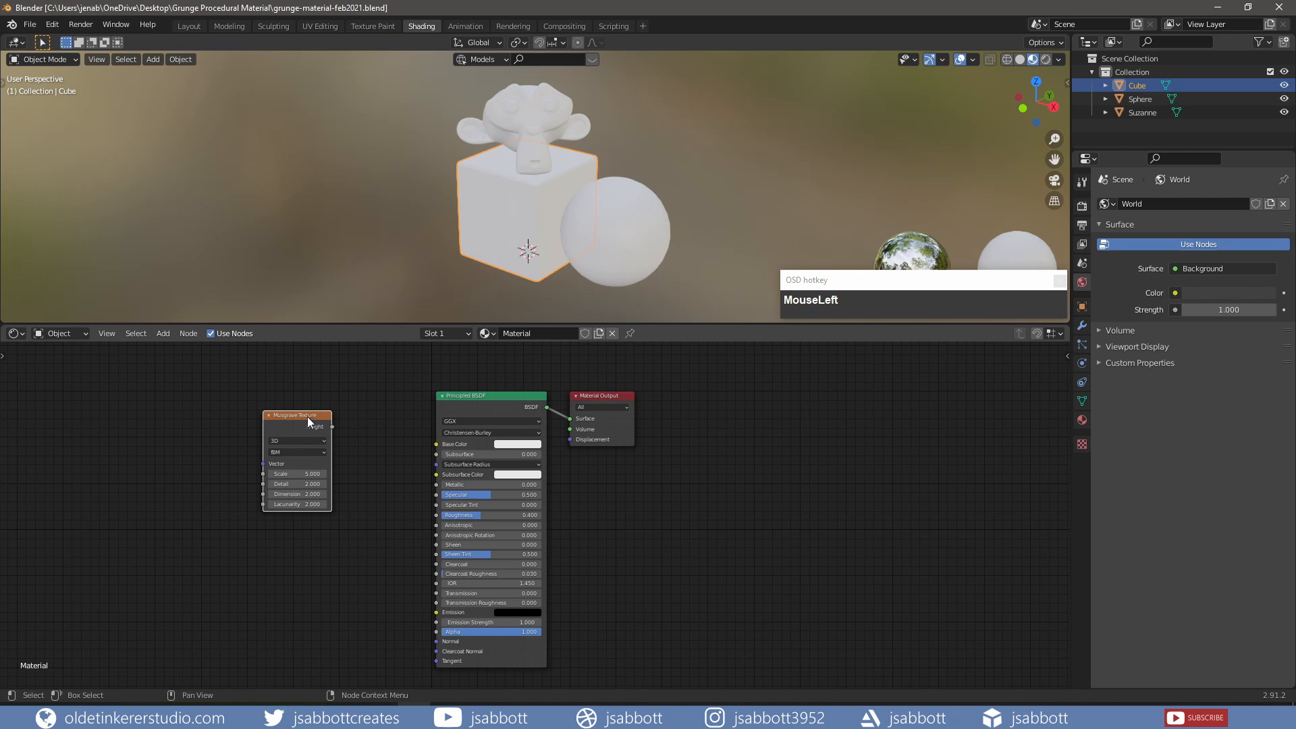
Give the Musgrave Texture a Mapping and Texture Coordinate setup, feeding the Mapping vector from the Object coordinates
{"action": "key", "text": "ctrl"}
{"action": "key", "text": "ctrl+t"}
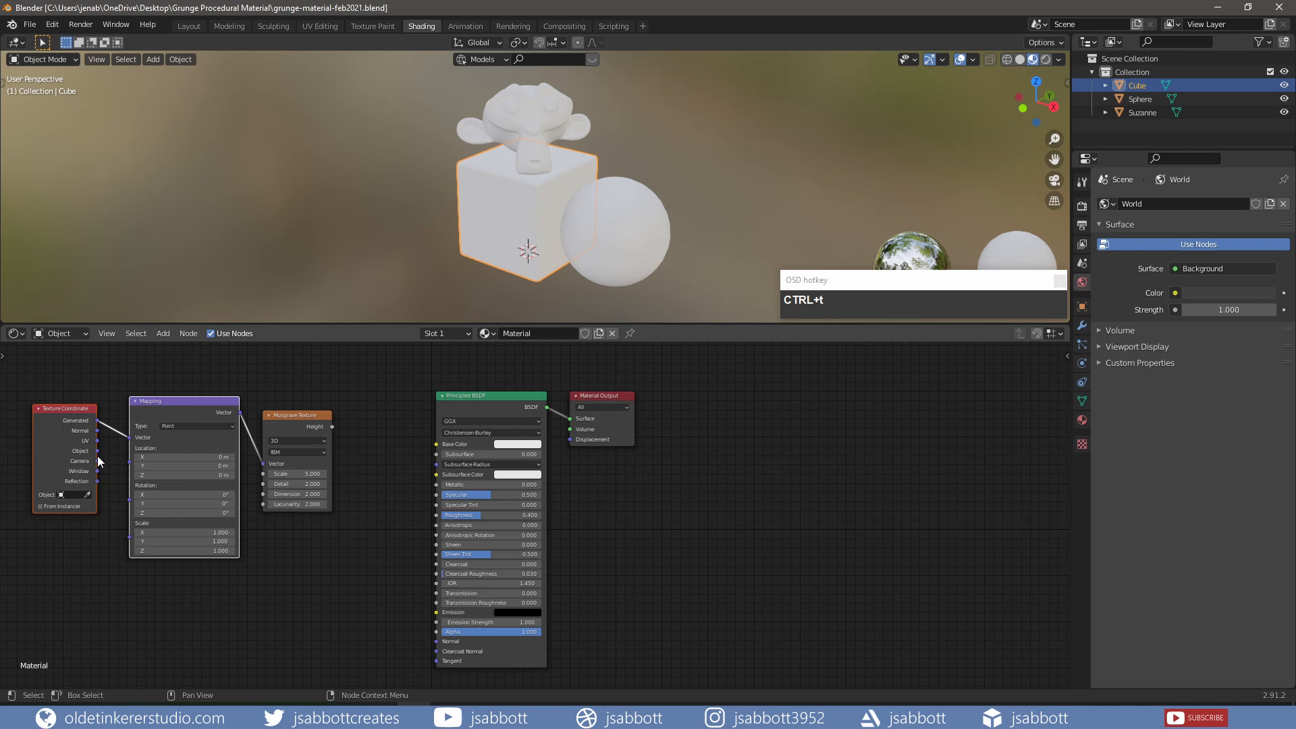
{"action": "left_click_drag", "start_coordinate": [97, 451], "coordinate": [127, 440]}
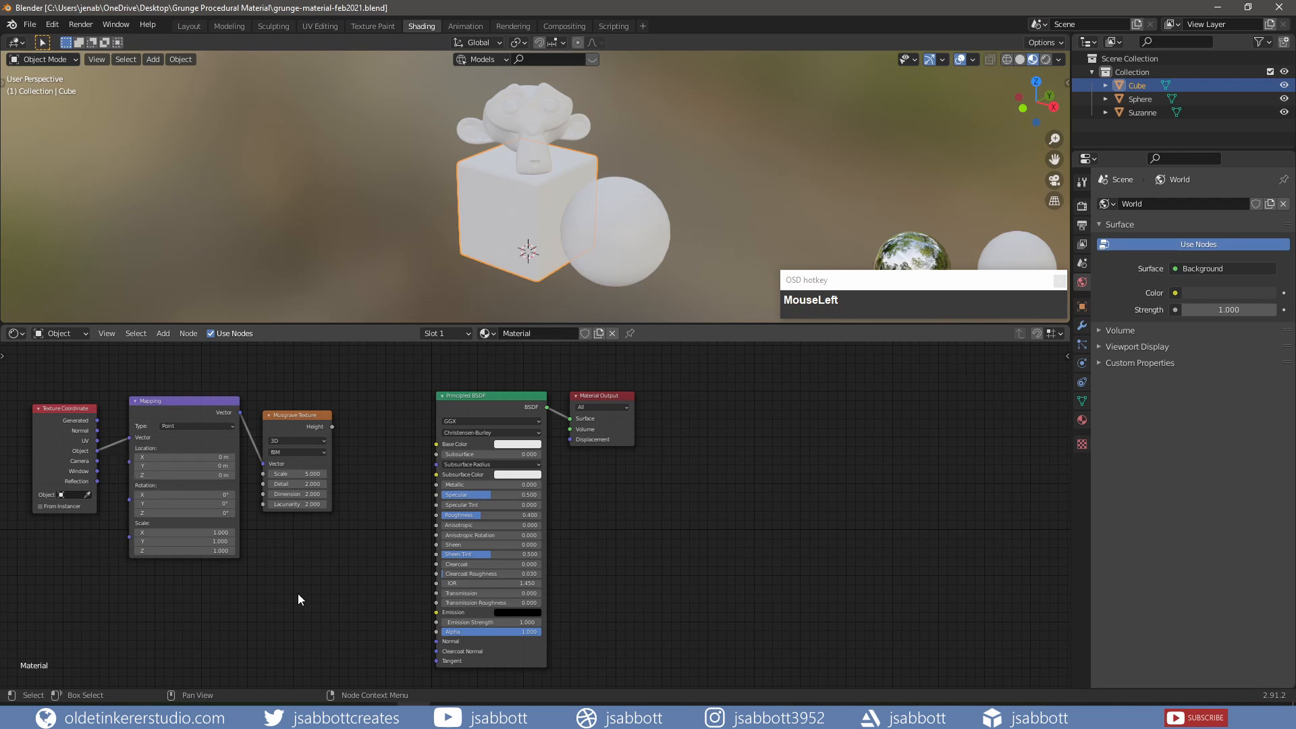
Set the Musgrave Texture's detail to 16, dimension to 0.15 and lacunarity to 2.2
{"action": "left_click", "coordinate": [302, 484]}
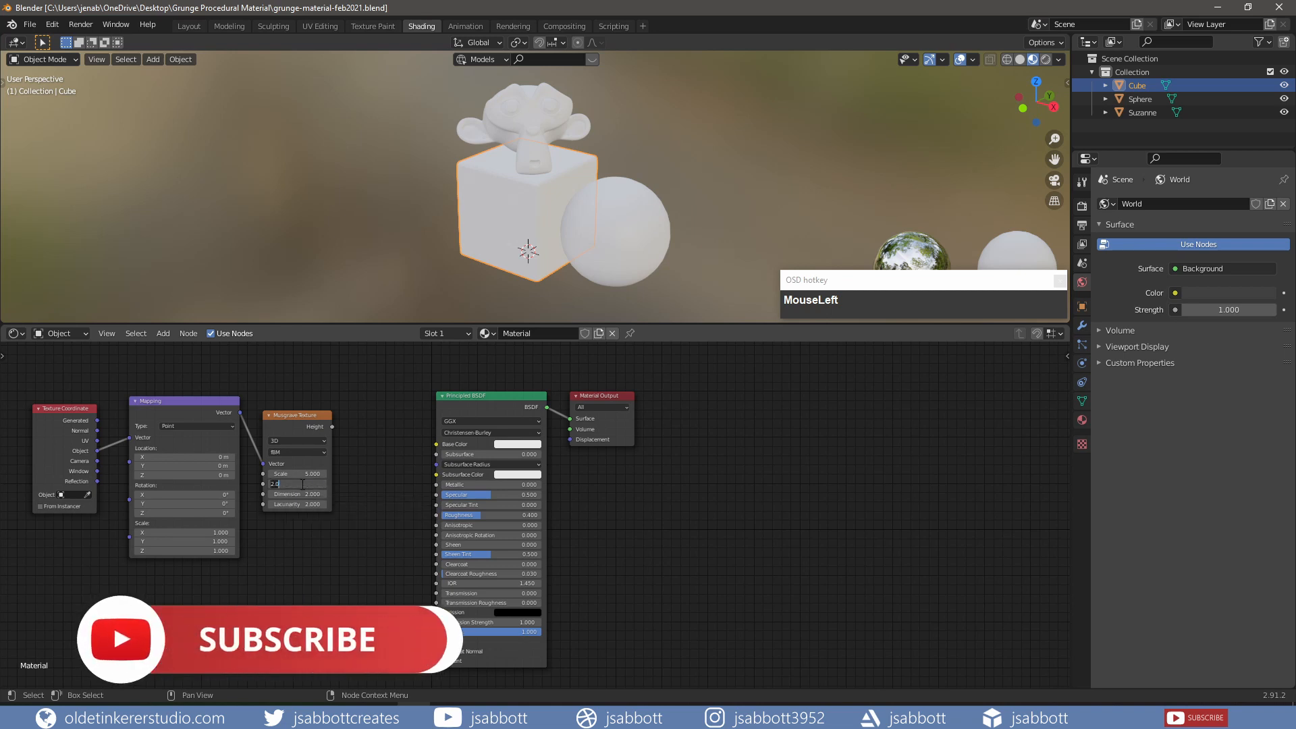
{"action": "type", "text": "16"}
{"action": "key", "text": "Return"}
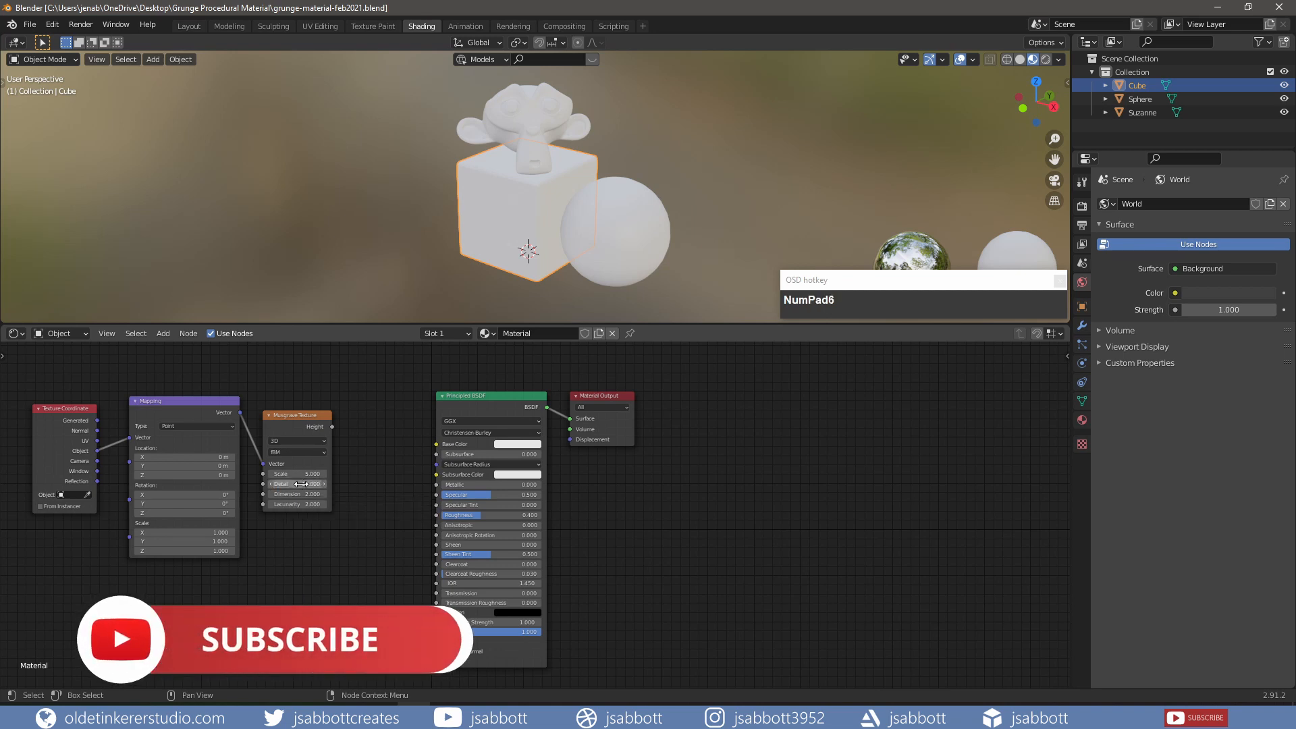
{"action": "left_click", "coordinate": [302, 495]}
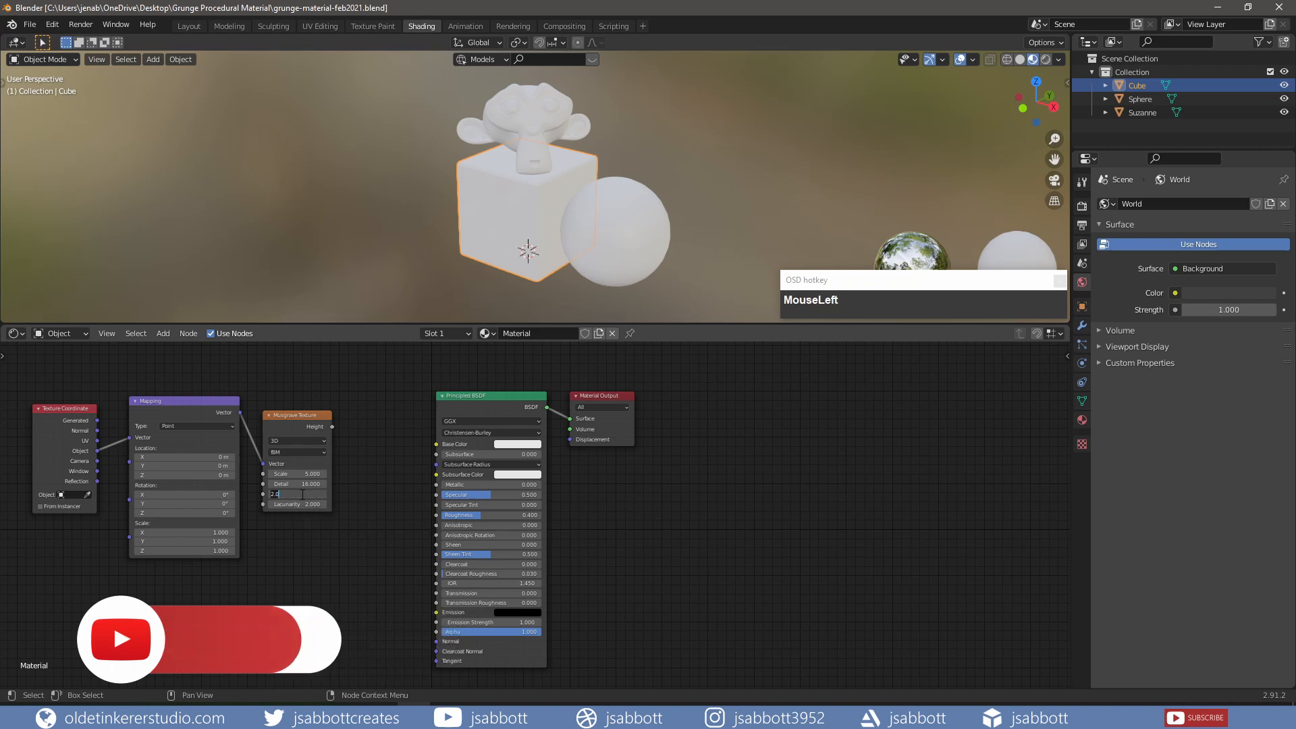
{"action": "type", "text": ".15"}
{"action": "key", "text": "Return"}
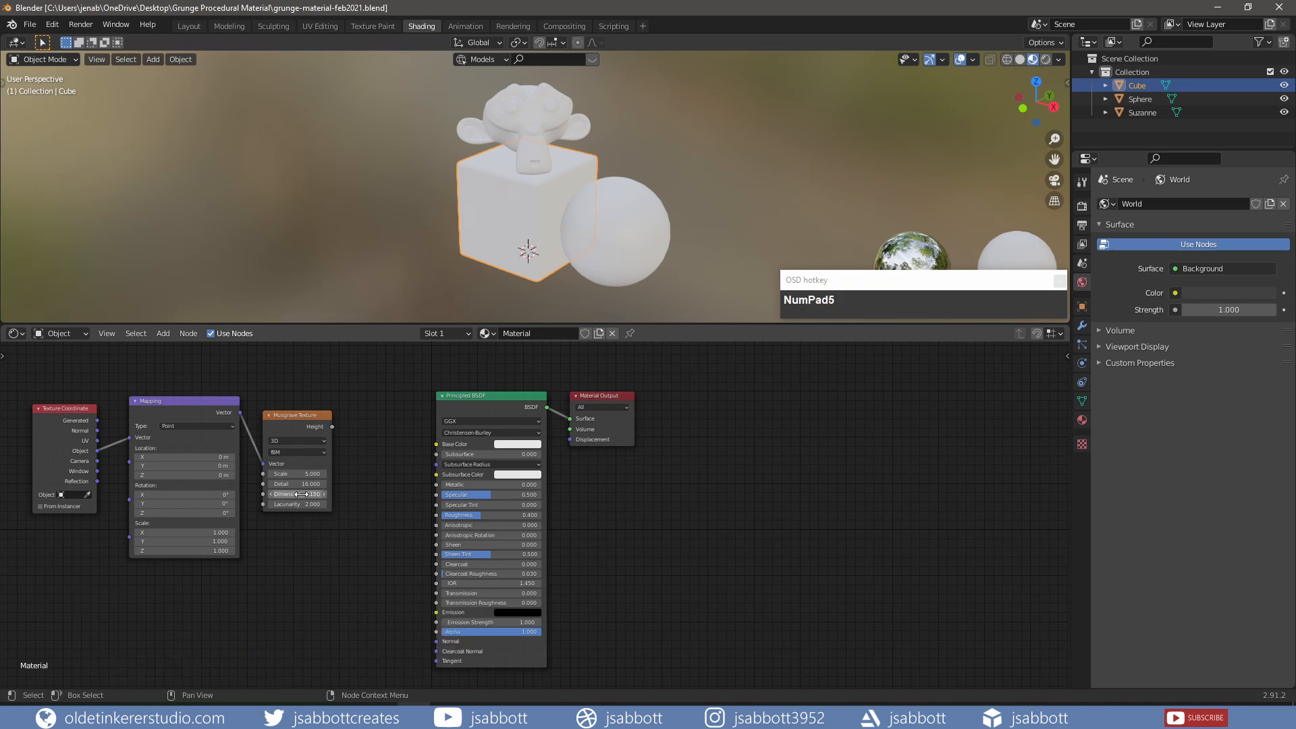
{"action": "left_click", "coordinate": [334, 534]}
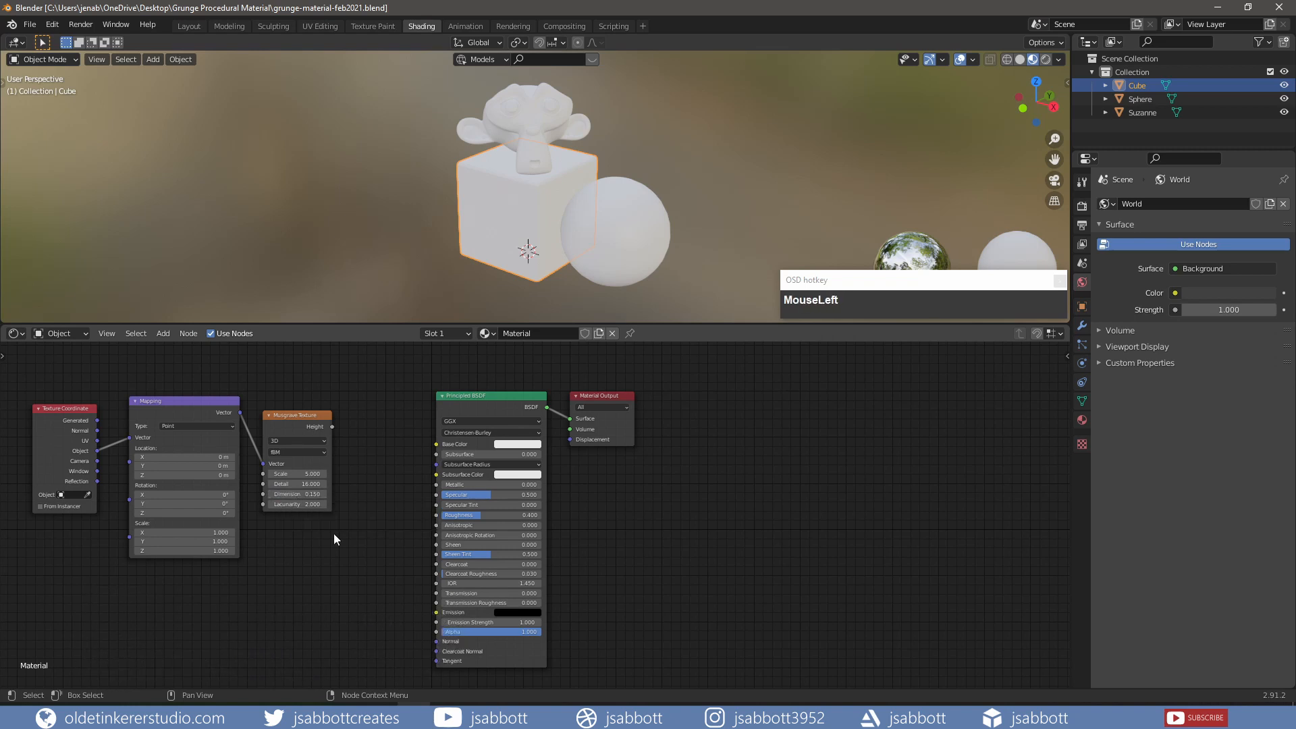
{"action": "left_click", "coordinate": [291, 504]}
{"action": "type", "text": "2.2"}
{"action": "key", "text": "Return"}
Add a Wave Texture node below the Musgrave Texture
{"action": "left_click", "coordinate": [286, 626]}
{"action": "key", "text": "shift+a"}
{"action": "mouse_move", "coordinate": [287, 627]}
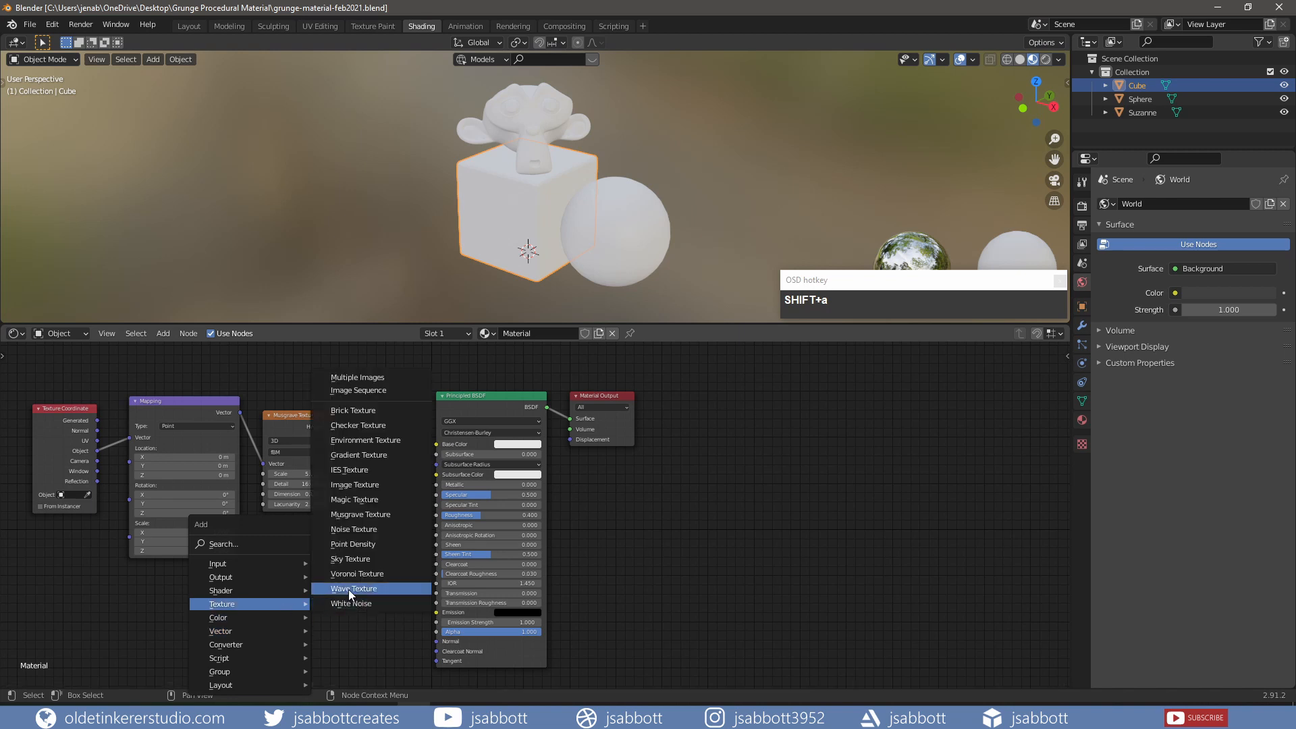
{"action": "left_click", "coordinate": [348, 589]}
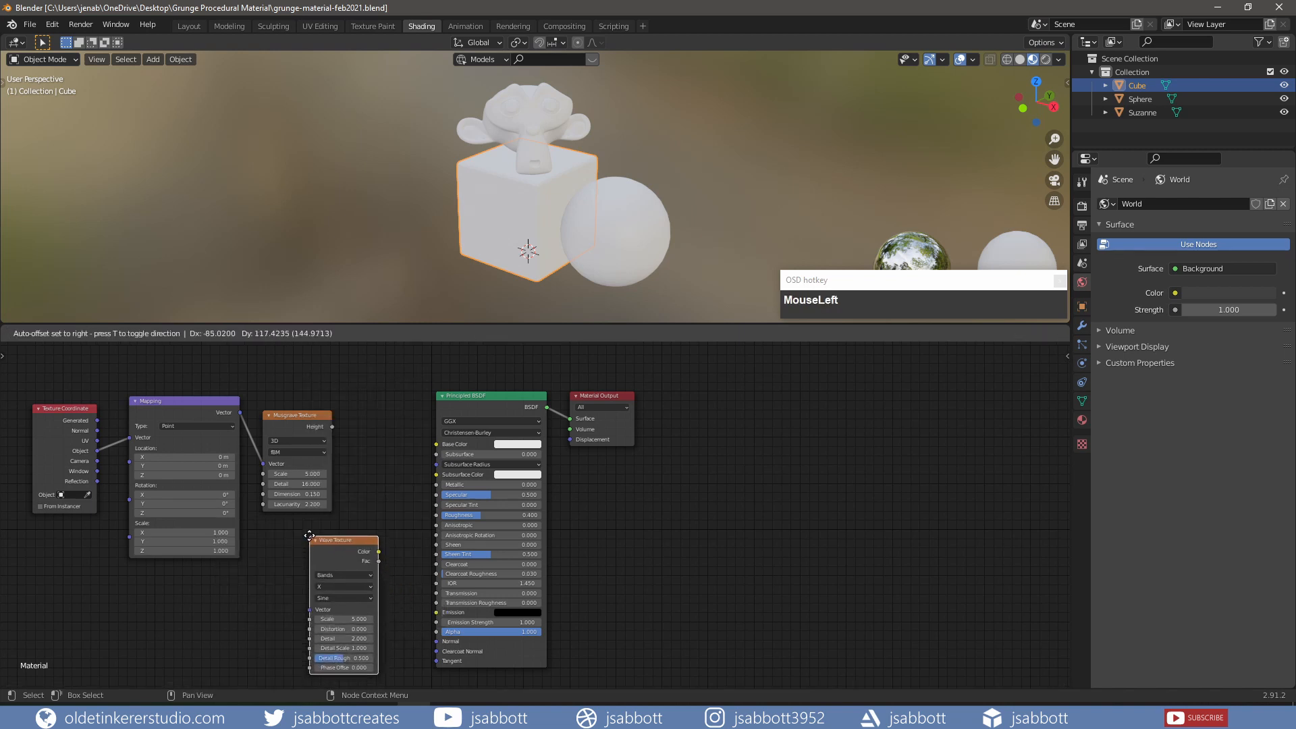
{"action": "left_click", "coordinate": [309, 536]}
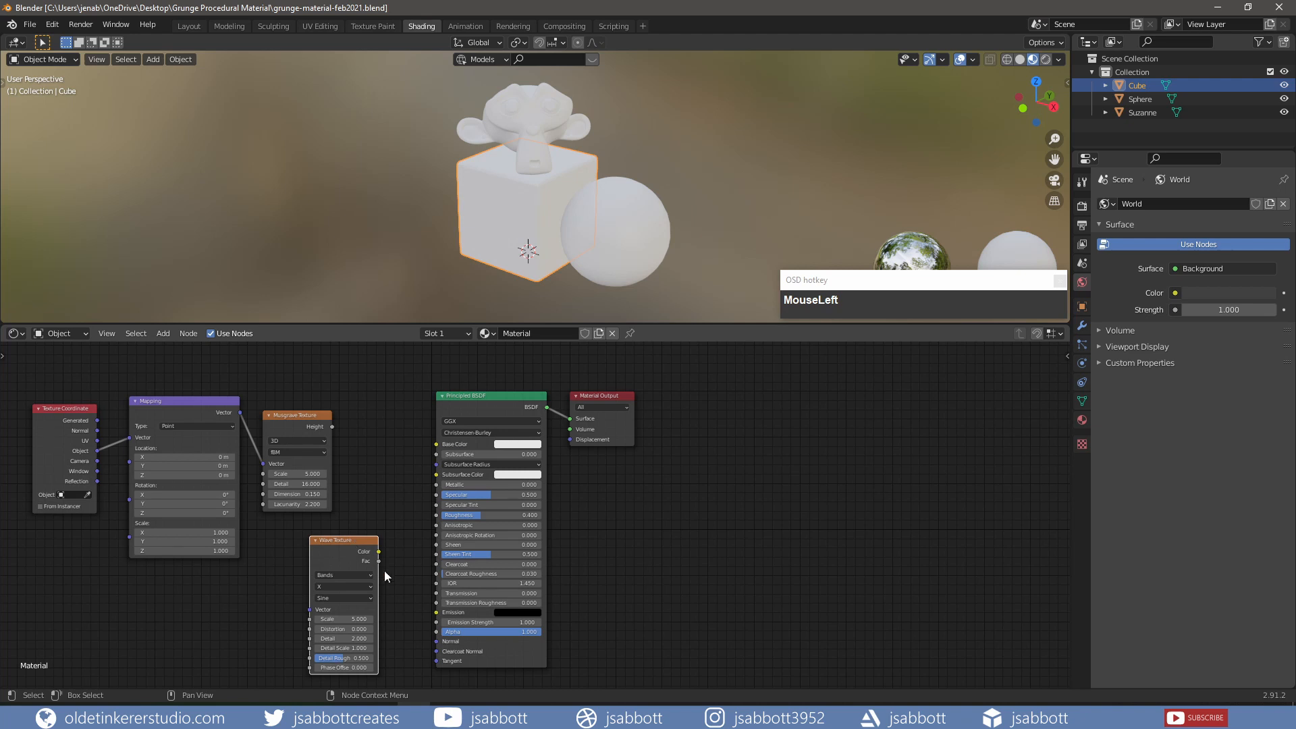
Switch the Wave Texture to Rings and set its distortion to 5 and detail to 6
{"action": "left_click", "coordinate": [369, 579]}
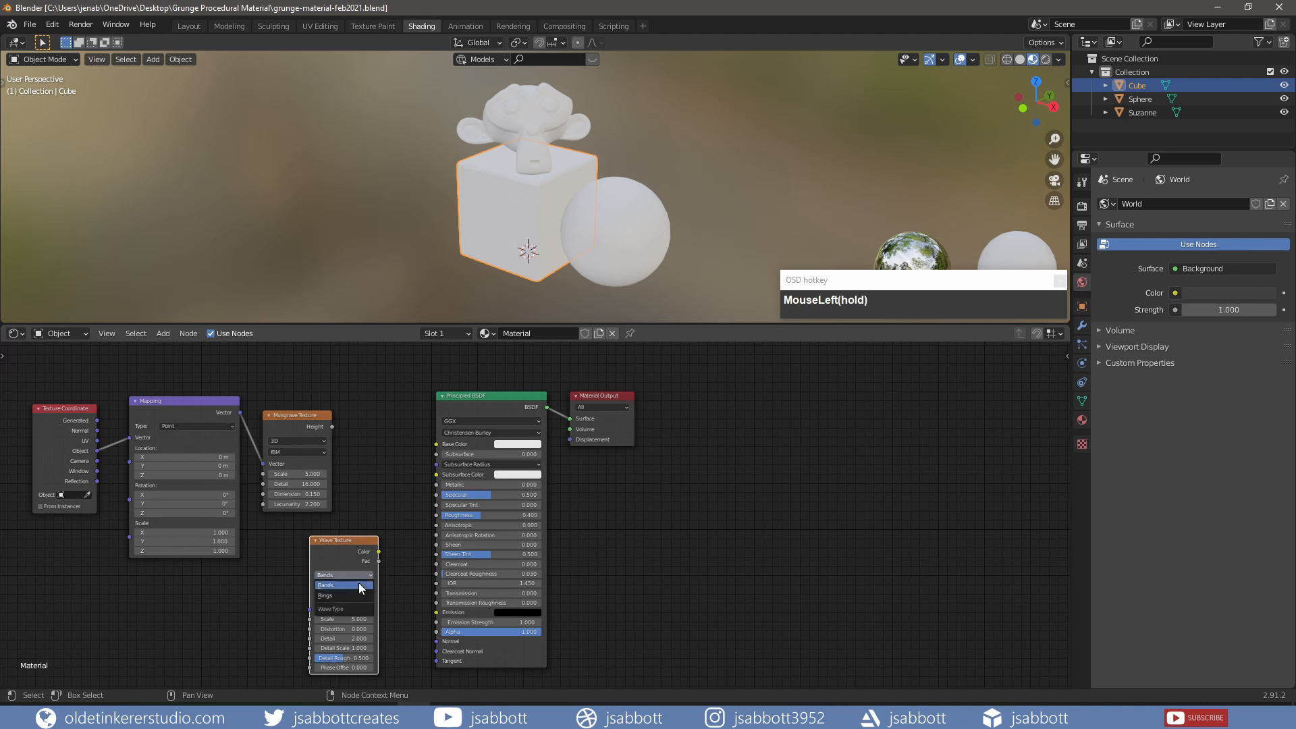
{"action": "left_click_drag", "start_coordinate": [358, 587], "coordinate": [337, 596]}
{"action": "left_click", "coordinate": [347, 629]}
{"action": "type", "text": "5"}
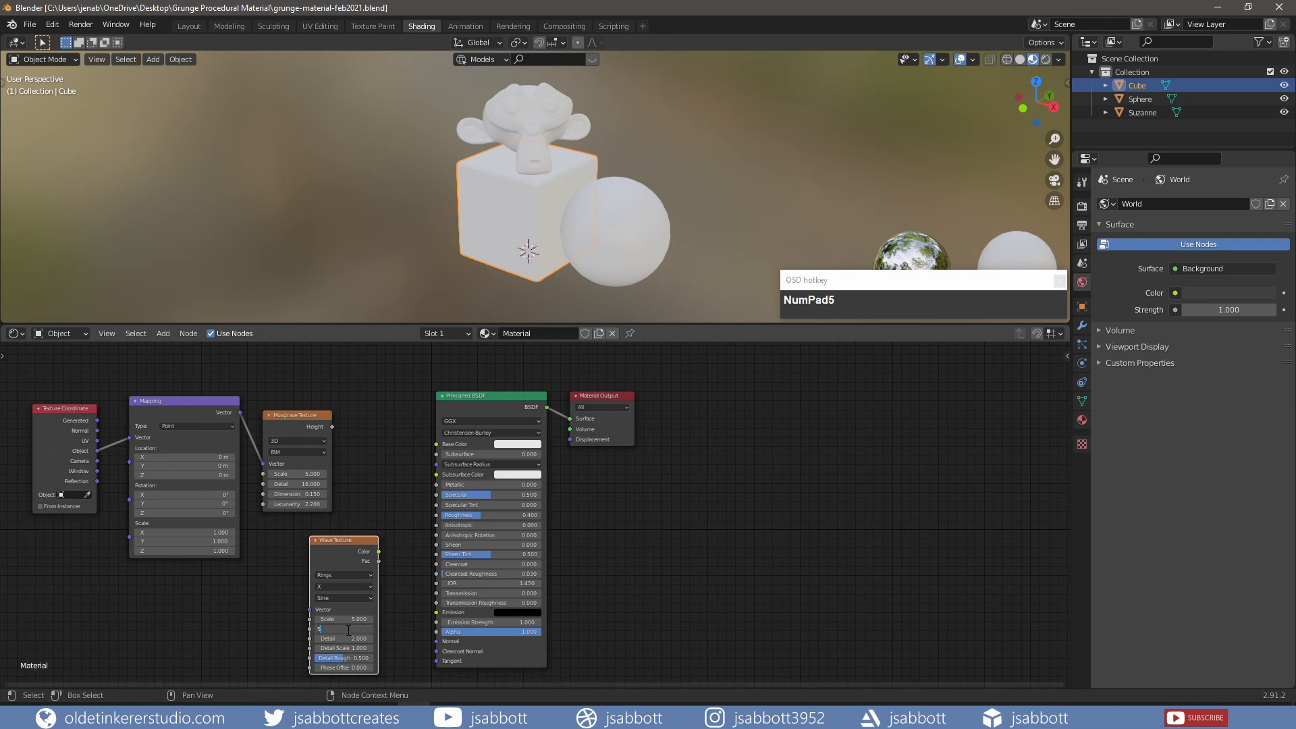
{"action": "key", "text": "Return"}
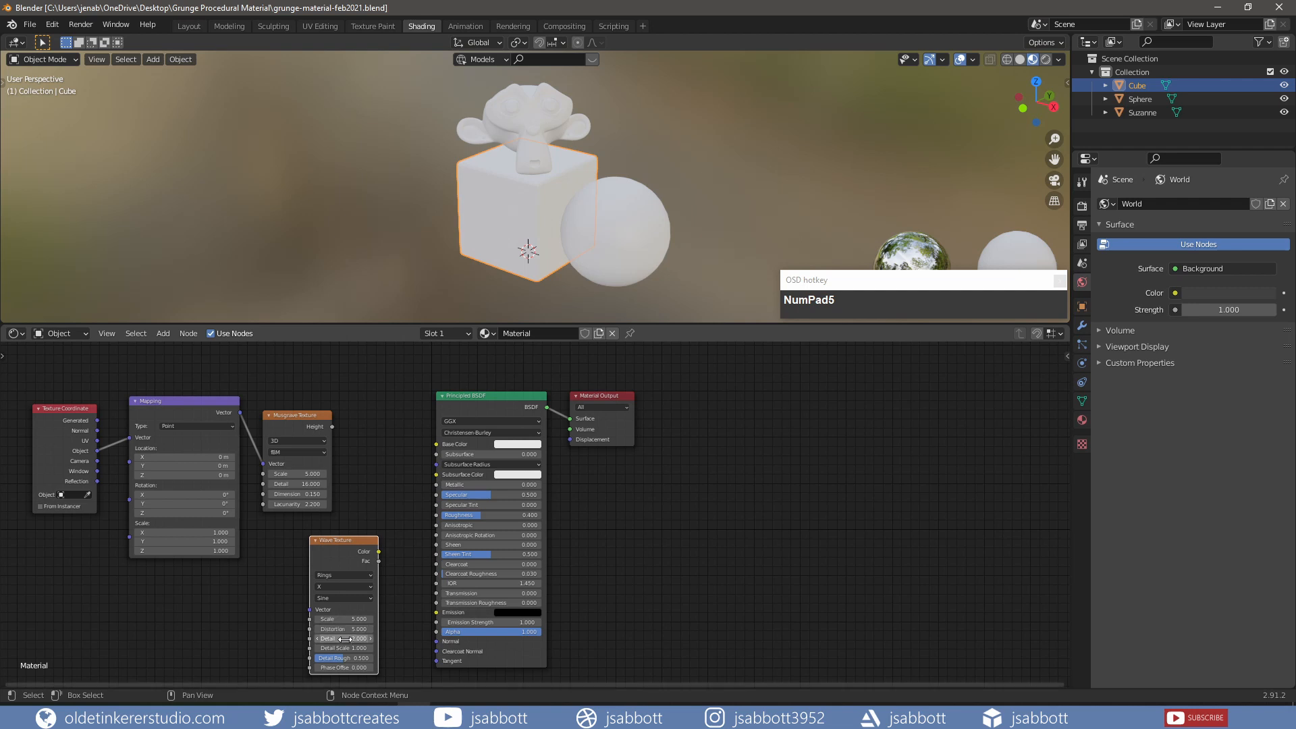
{"action": "left_click", "coordinate": [346, 639]}
{"action": "type", "text": "6"}
{"action": "key", "text": "Return"}
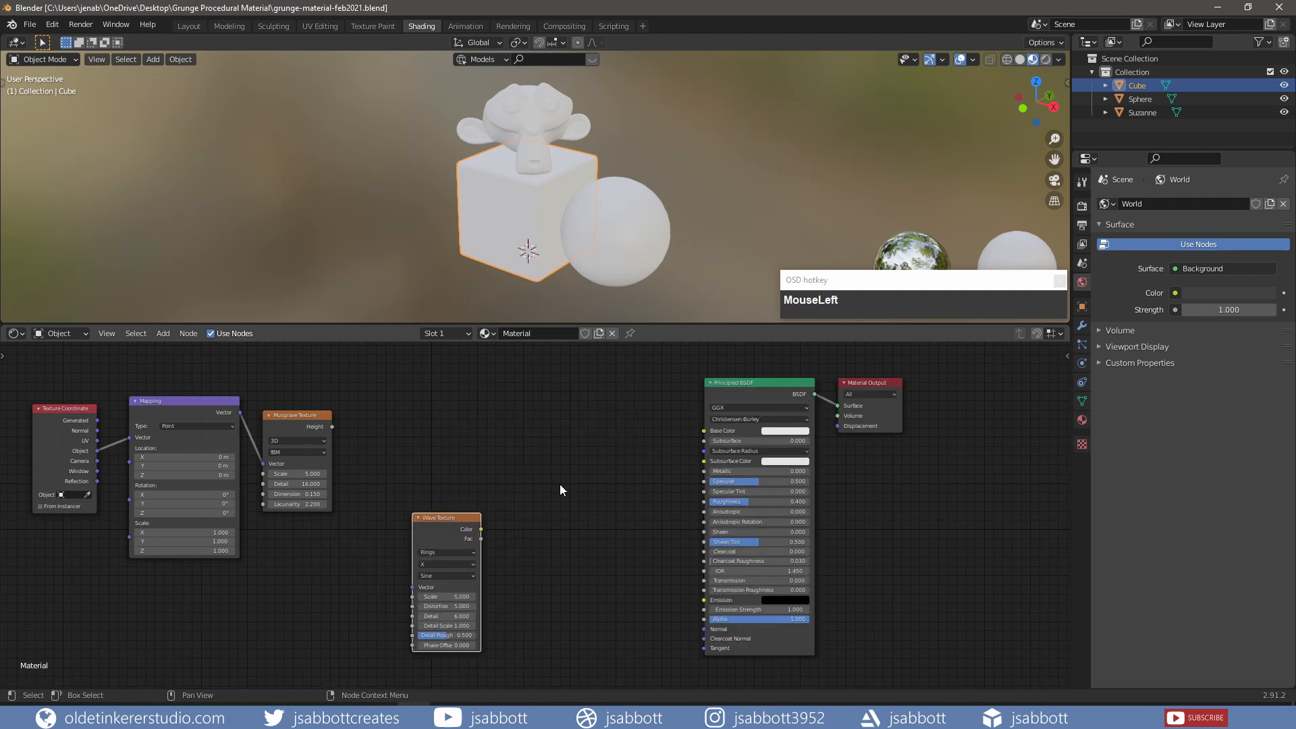
Add a Separate XYZ node between the textures and the shader, and feed its vector from the Object coordinates
{"action": "key", "text": "shift"}
{"action": "key", "text": "shift+a"}
{"action": "mouse_move", "coordinate": [561, 486]}
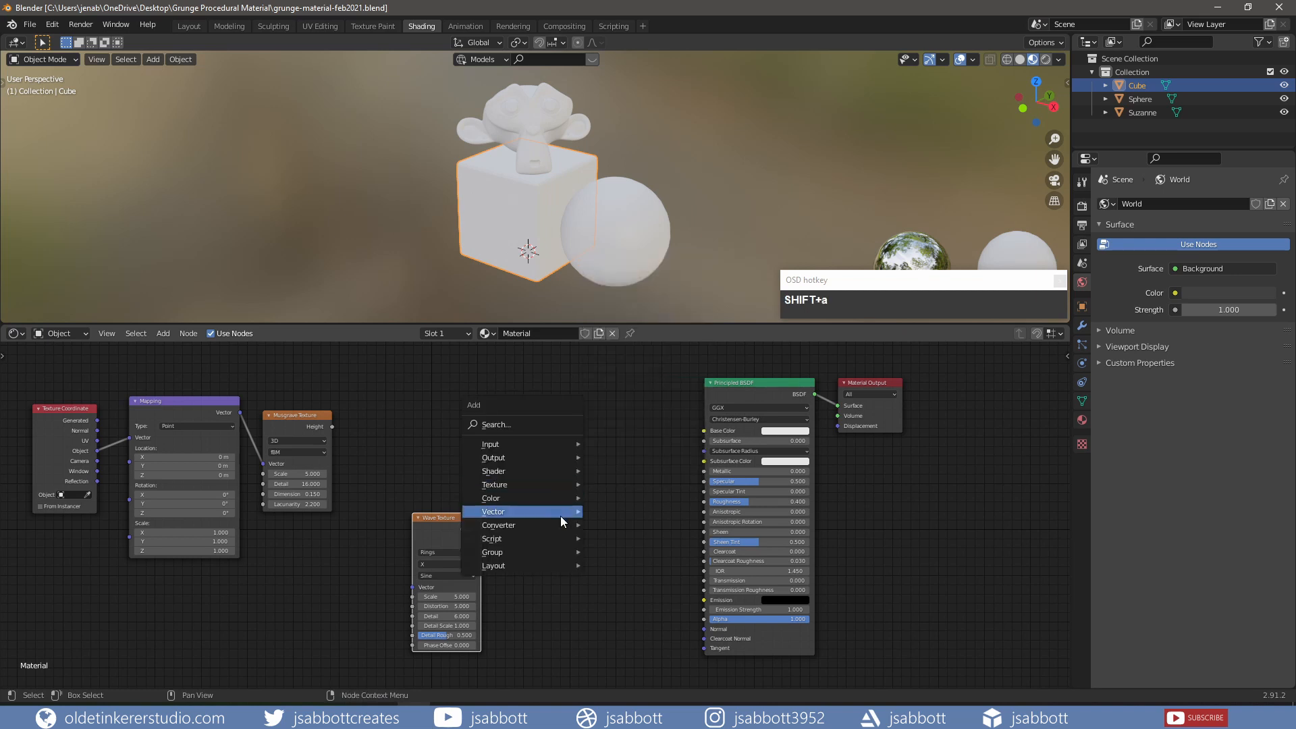
{"action": "mouse_move", "coordinate": [560, 524]}
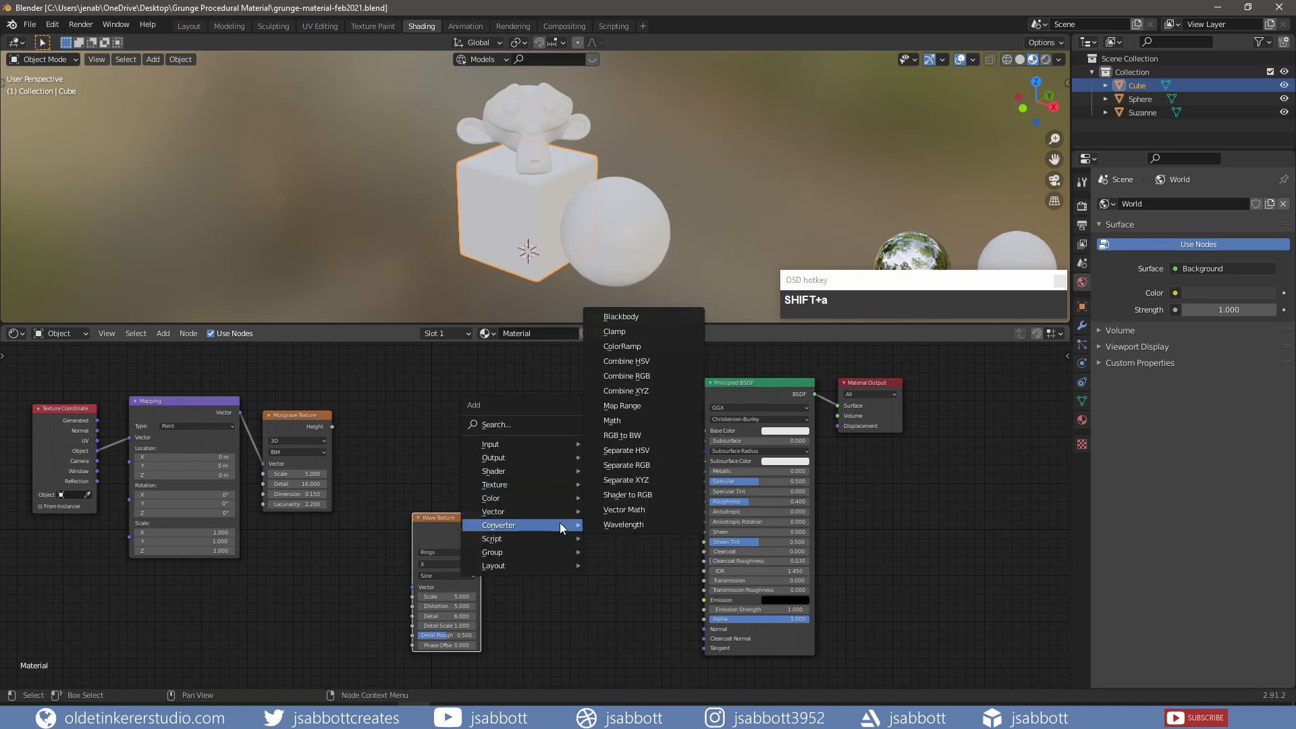
{"action": "left_click", "coordinate": [638, 480]}
{"action": "left_click", "coordinate": [541, 447]}
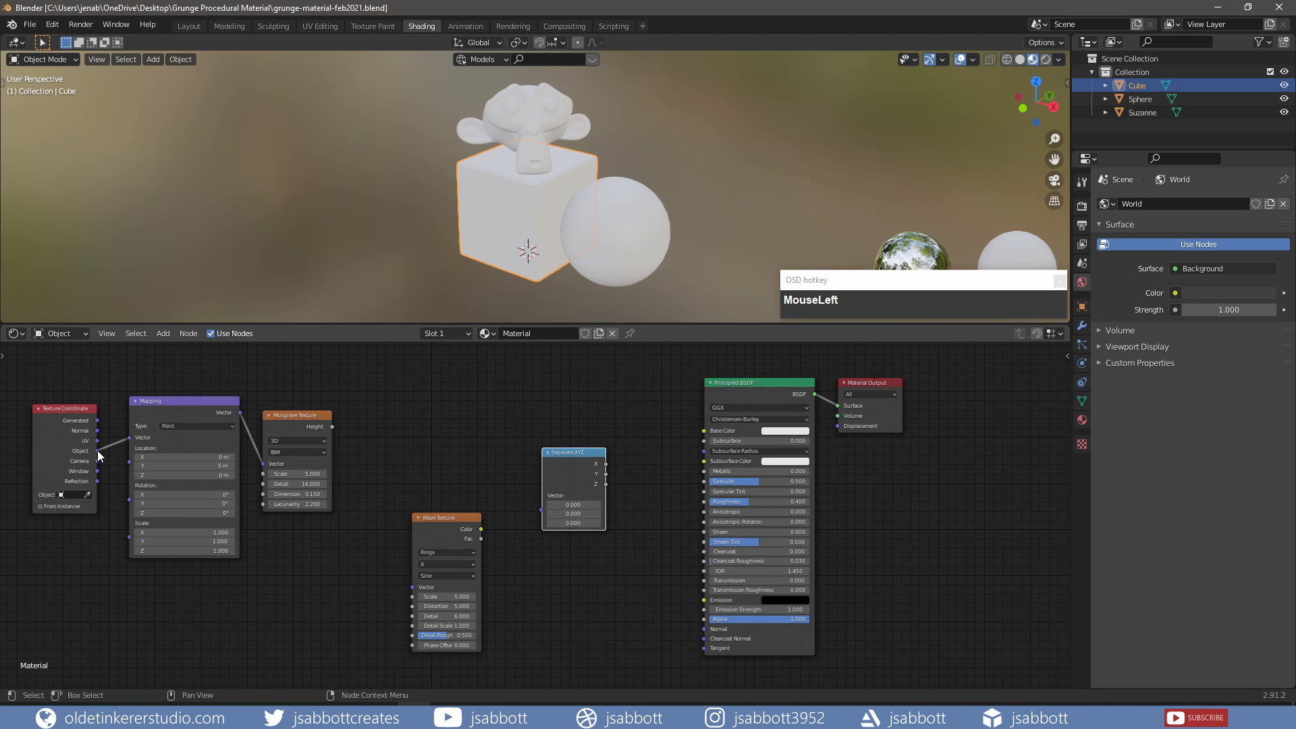
{"action": "left_click_drag", "start_coordinate": [98, 451], "coordinate": [539, 512]}
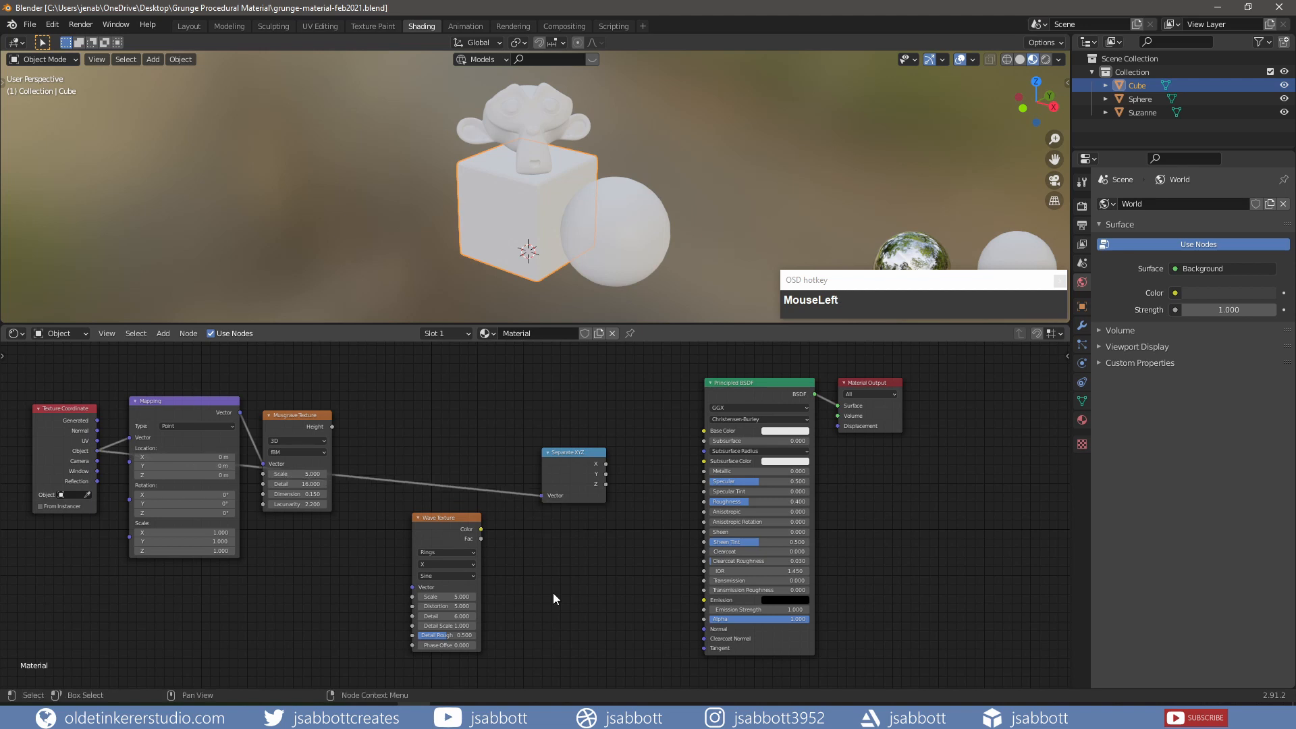
Add a Combine XYZ node and place it just after the Separate XYZ node
{"action": "key", "text": "shift+a"}
{"action": "mouse_move", "coordinate": [553, 593]}
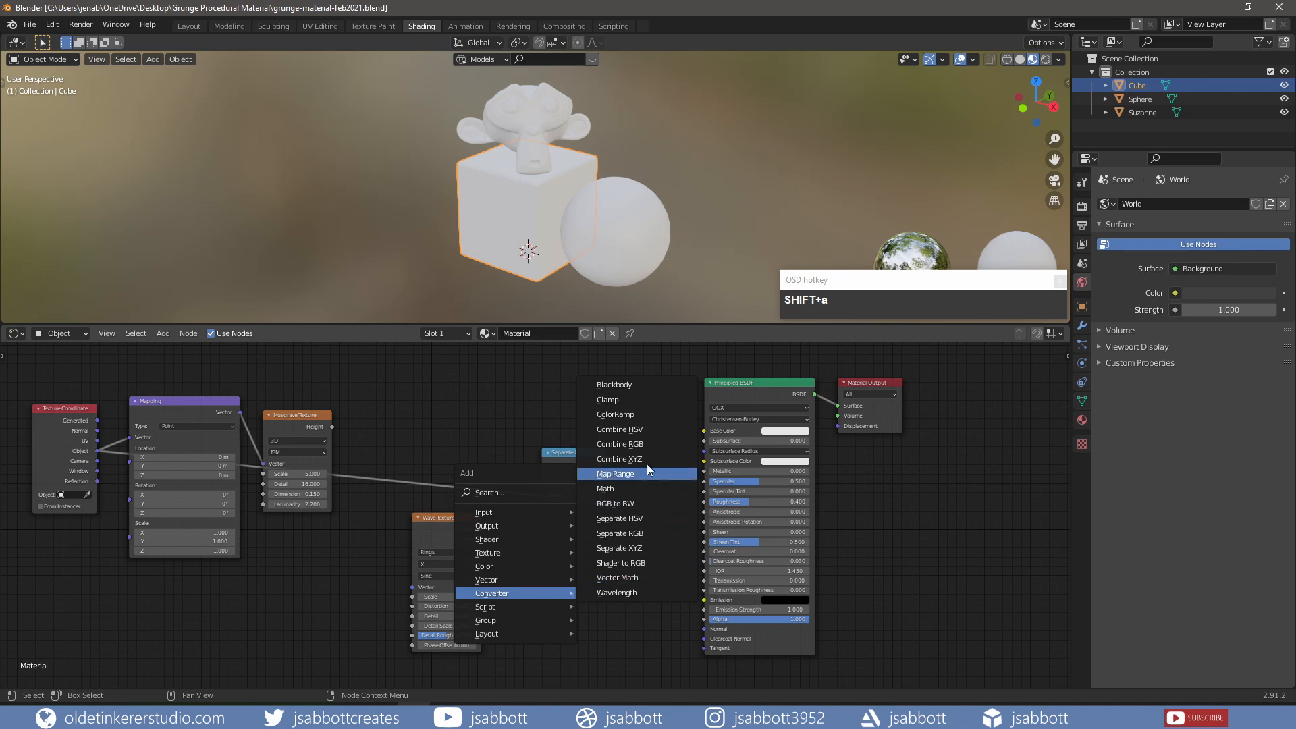
{"action": "left_click", "coordinate": [628, 460]}
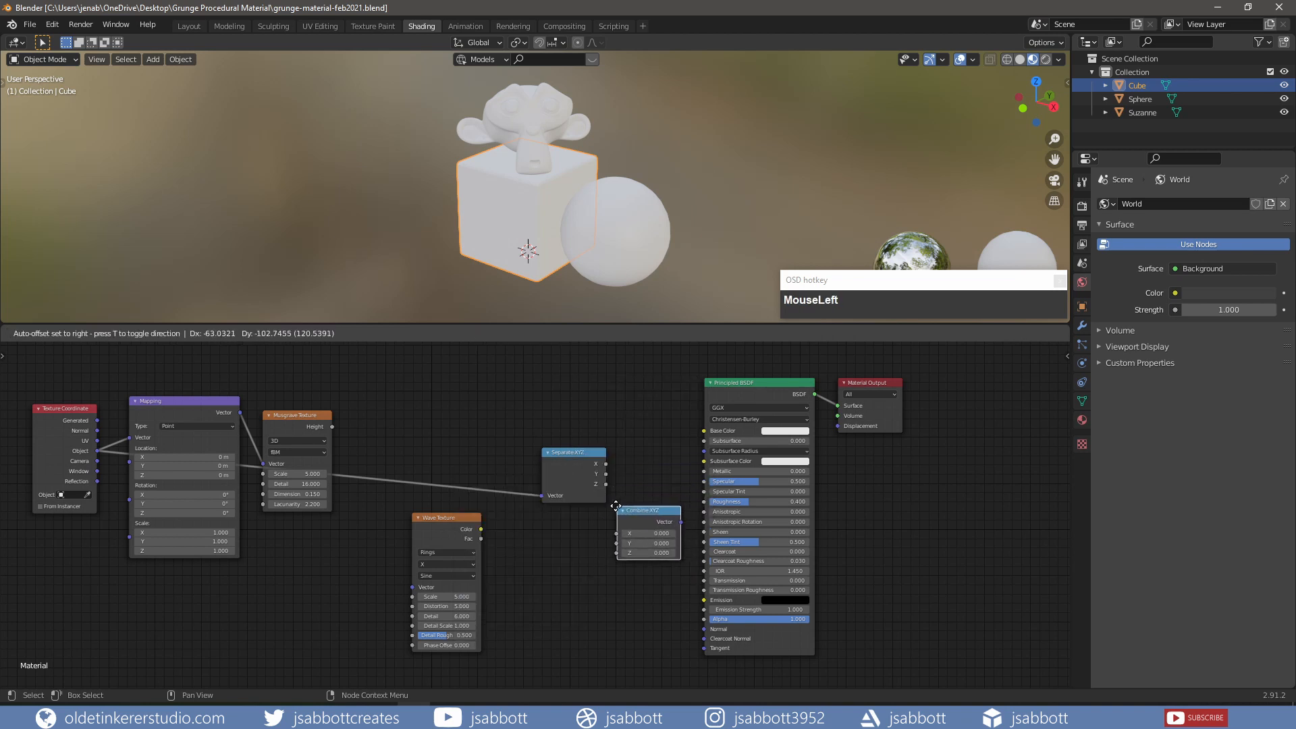
{"action": "left_click", "coordinate": [613, 511]}
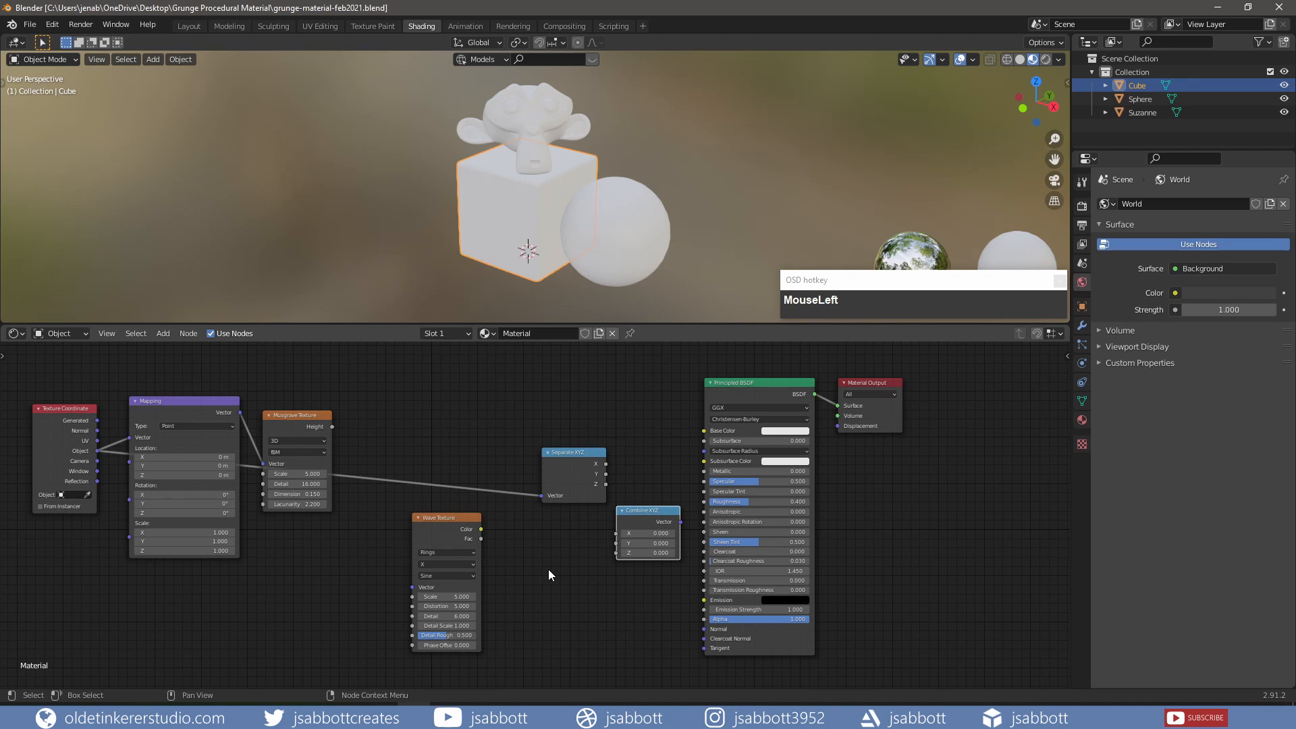
{"action": "left_click_drag", "start_coordinate": [645, 533], "coordinate": [652, 471]}
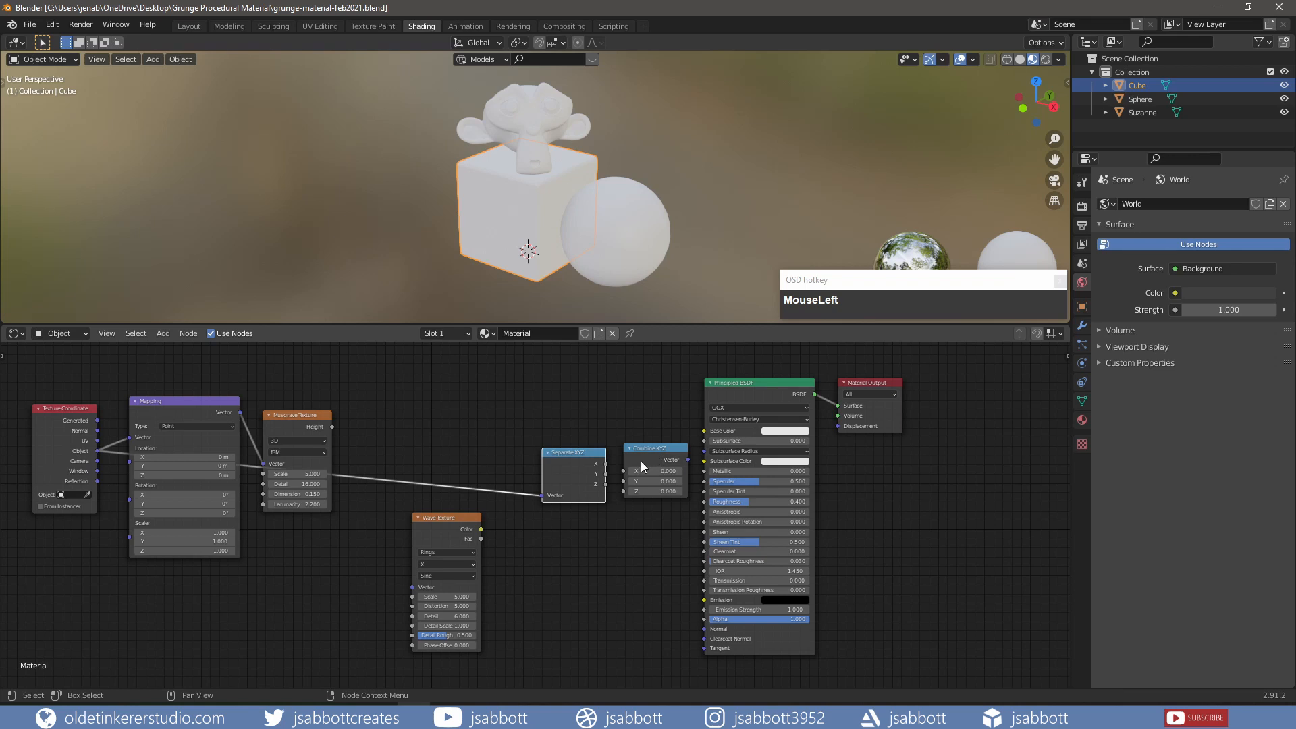
Link Separate XYZ's X and Z outputs to the matching Combine XYZ inputs, and the Musgrave height to Y
{"action": "left_click_drag", "start_coordinate": [607, 465], "coordinate": [624, 492]}
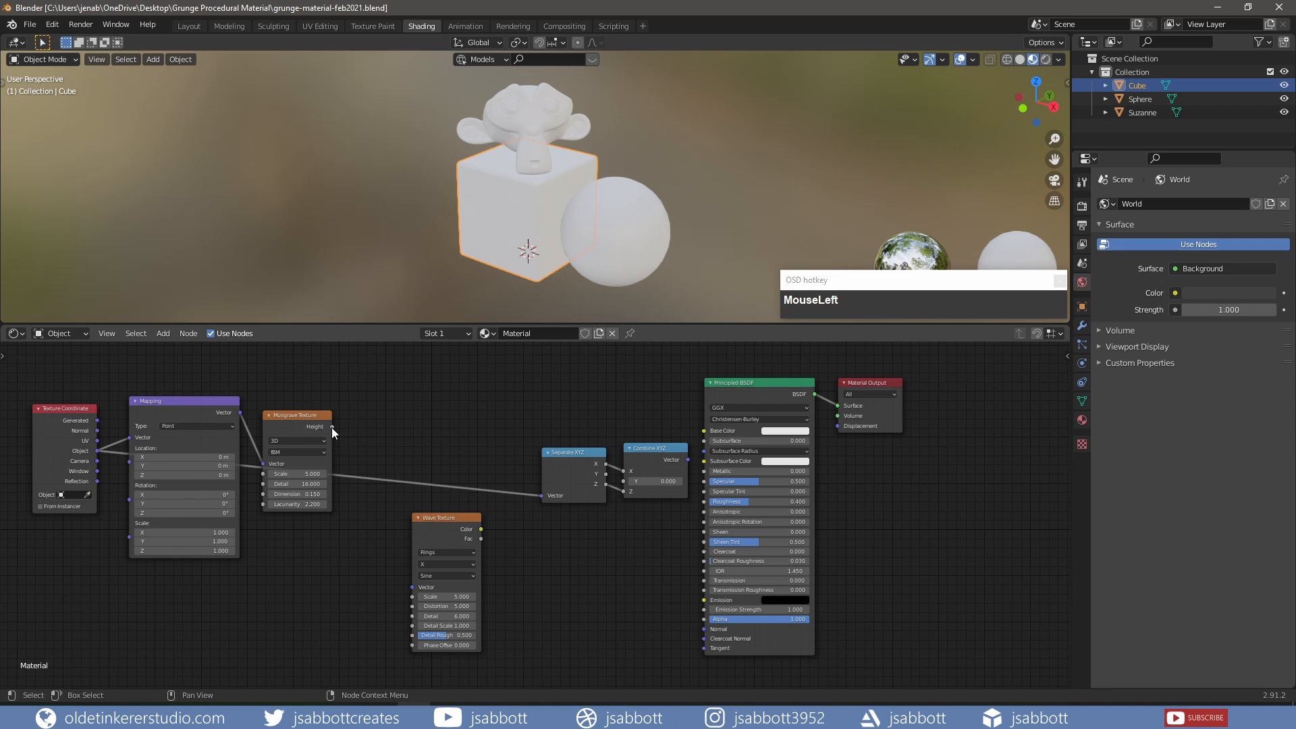
{"action": "left_click_drag", "start_coordinate": [332, 431], "coordinate": [626, 486]}
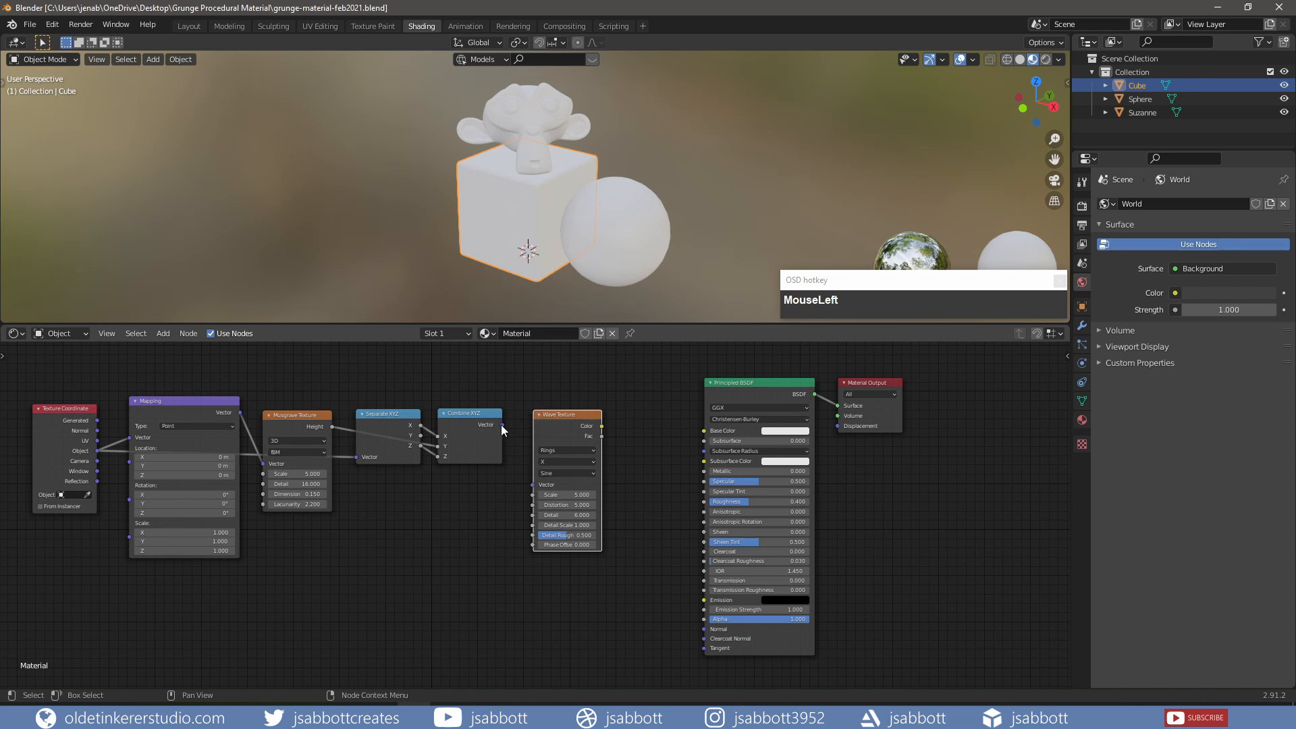
Connect the Combine XYZ vector to the Wave Texture's vector, and the Wave Texture's color to the shader's Base Color
{"action": "left_click_drag", "start_coordinate": [502, 426], "coordinate": [507, 432]}
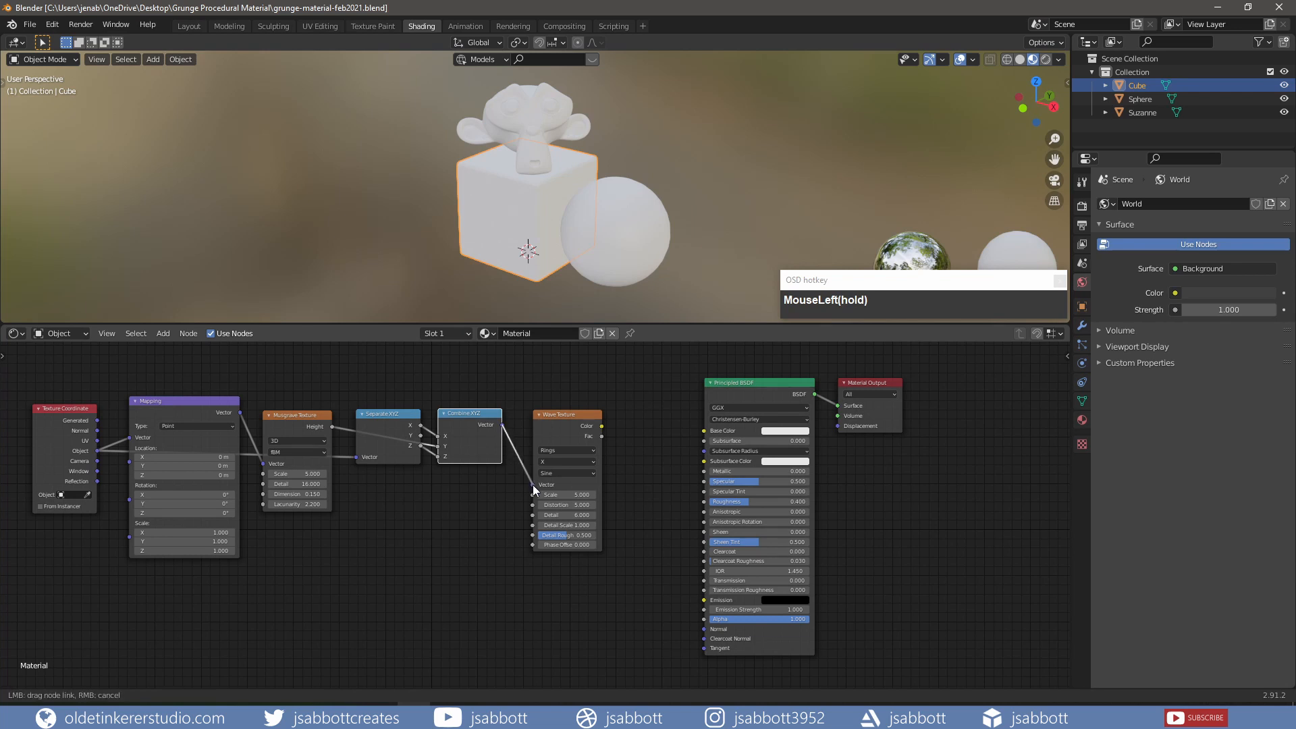
{"action": "left_click_drag", "start_coordinate": [532, 485], "coordinate": [532, 485]}
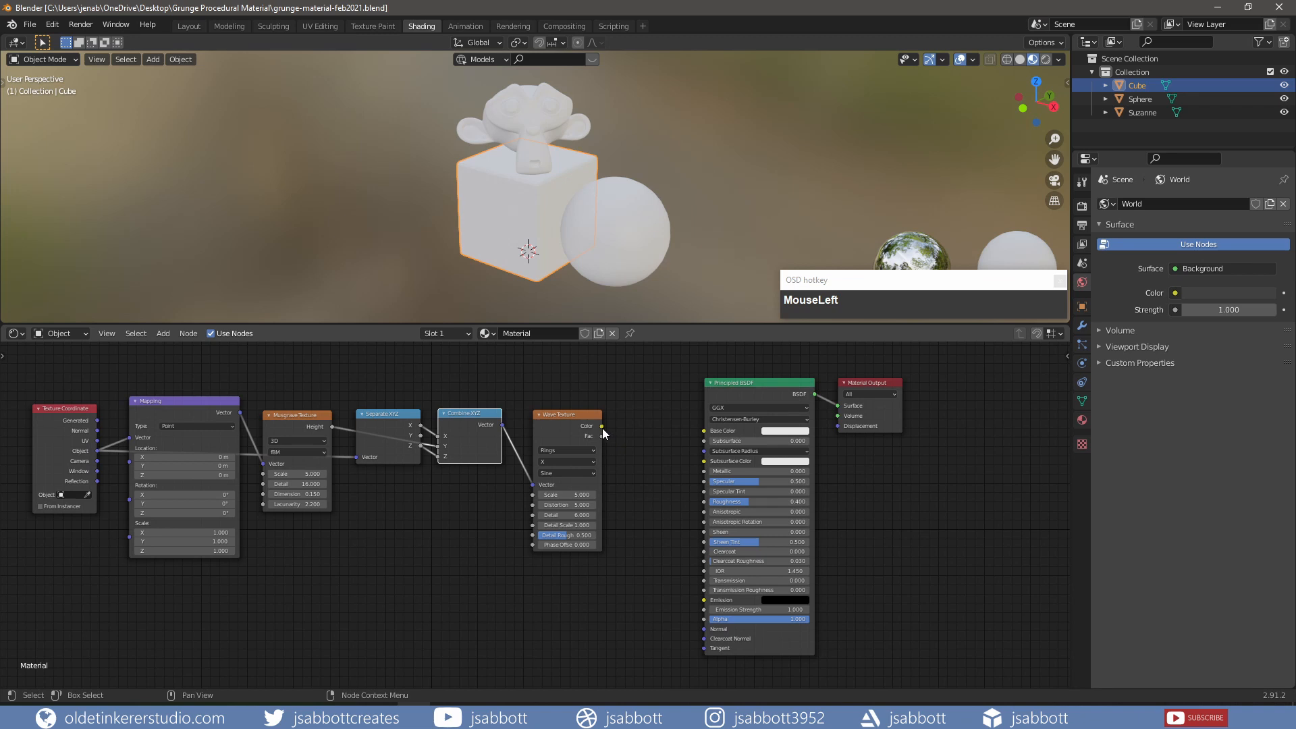
{"action": "left_click_drag", "start_coordinate": [603, 428], "coordinate": [702, 428]}
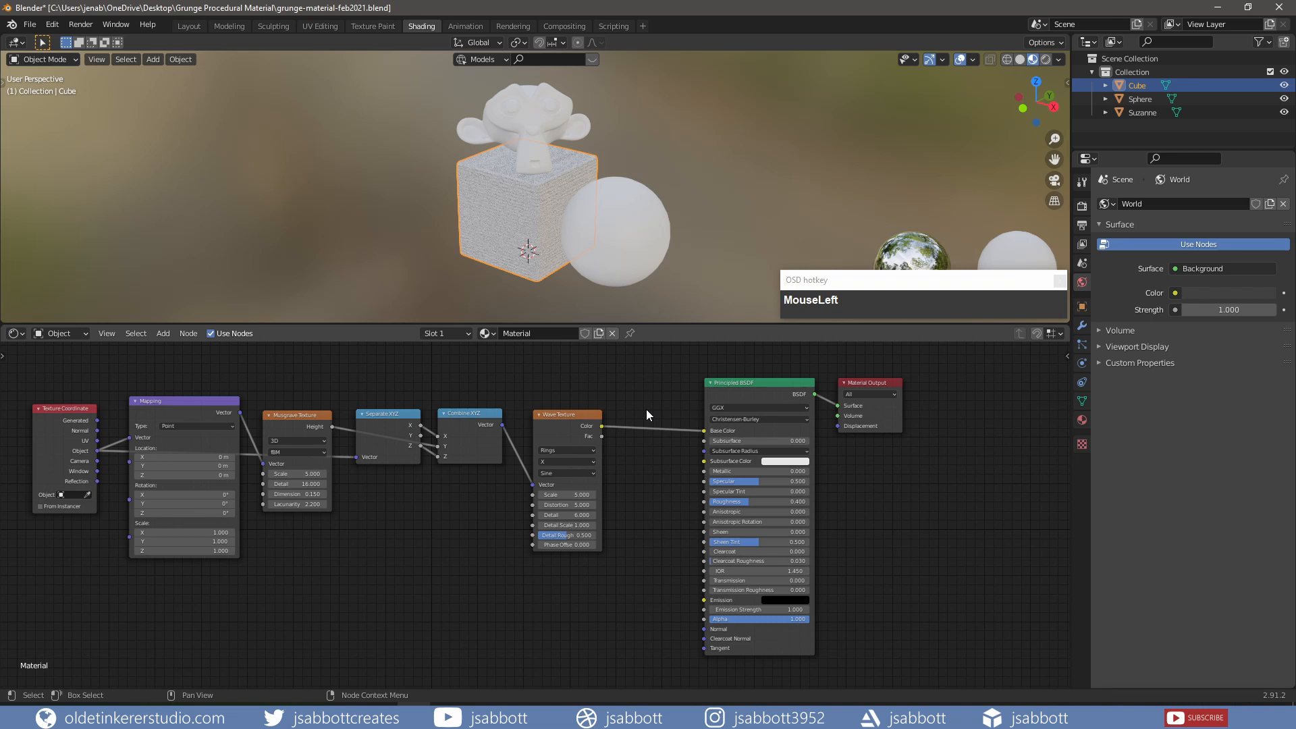
{"action": "scroll", "coordinate": [504, 200], "scroll_direction": "up", "scroll_amount": 4}
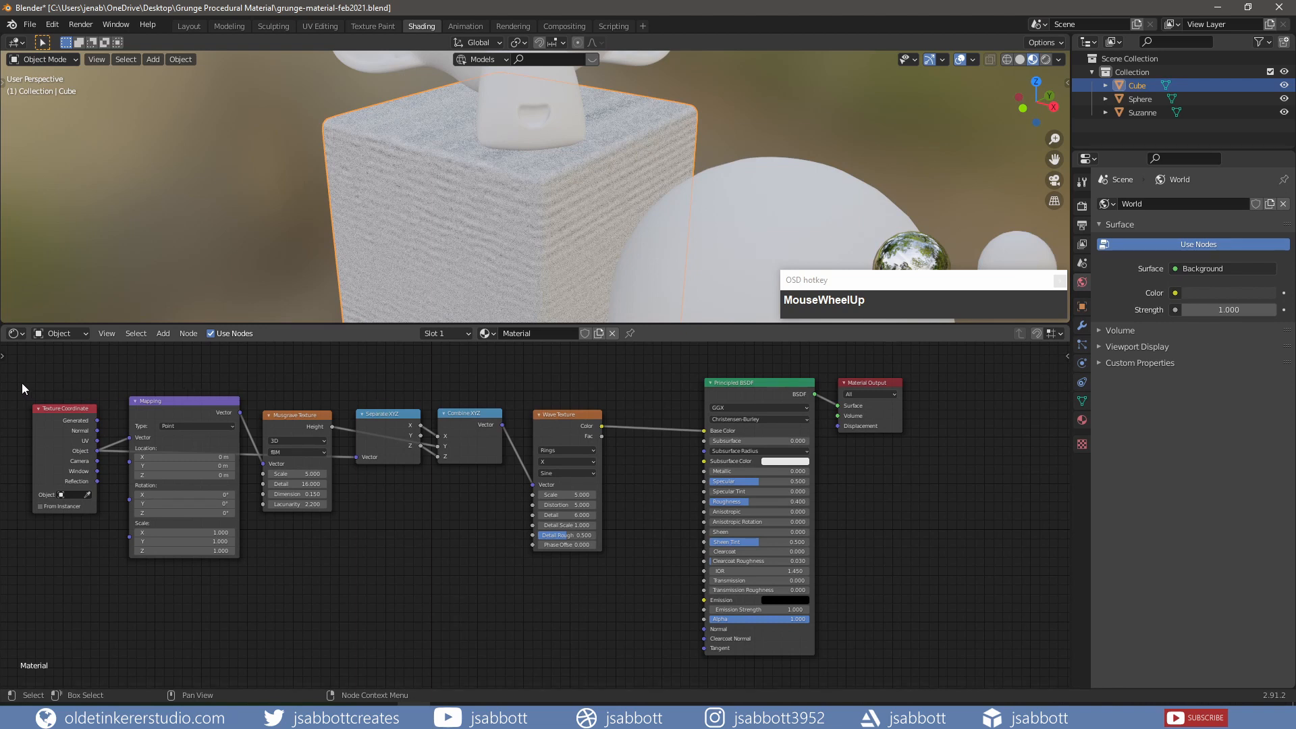
Combine all nodes from the Texture Coordinate to the Wave Texture into one node group, and save the file
{"action": "left_click_drag", "start_coordinate": [22, 383], "coordinate": [660, 586]}
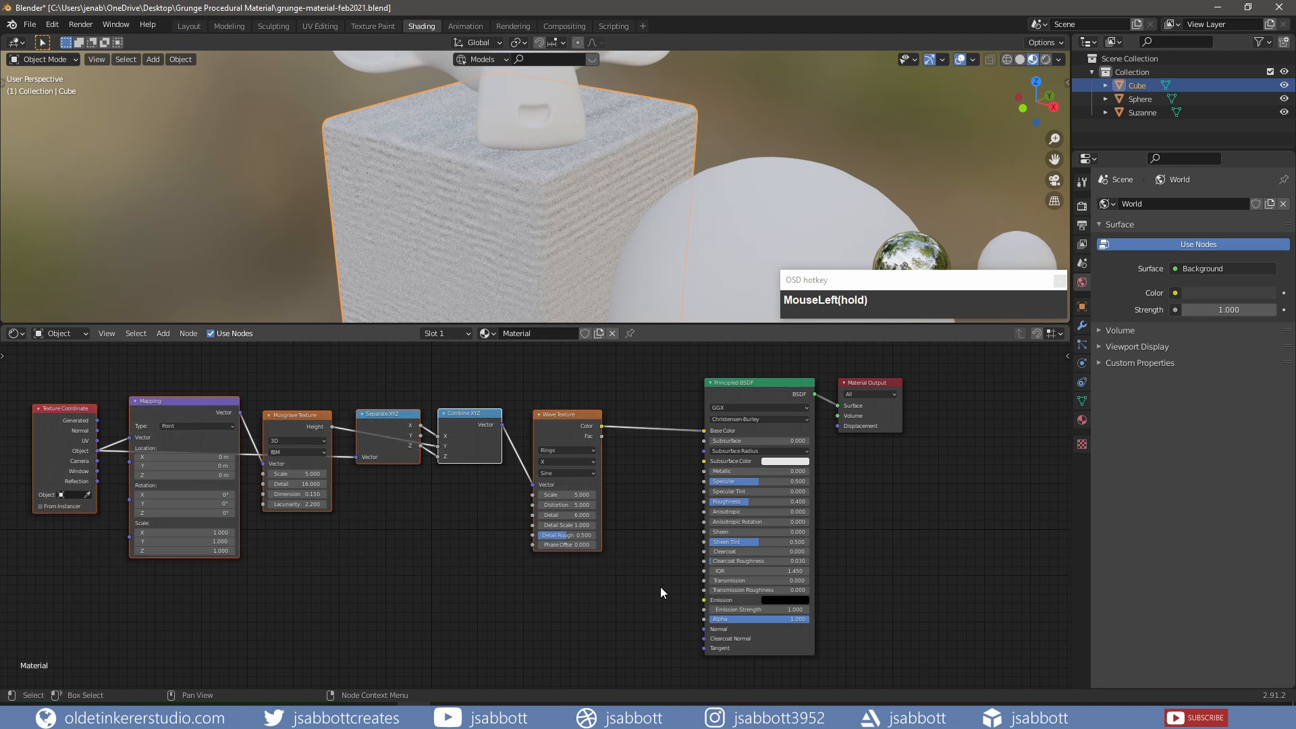
{"action": "key", "text": "ctrl+g"}
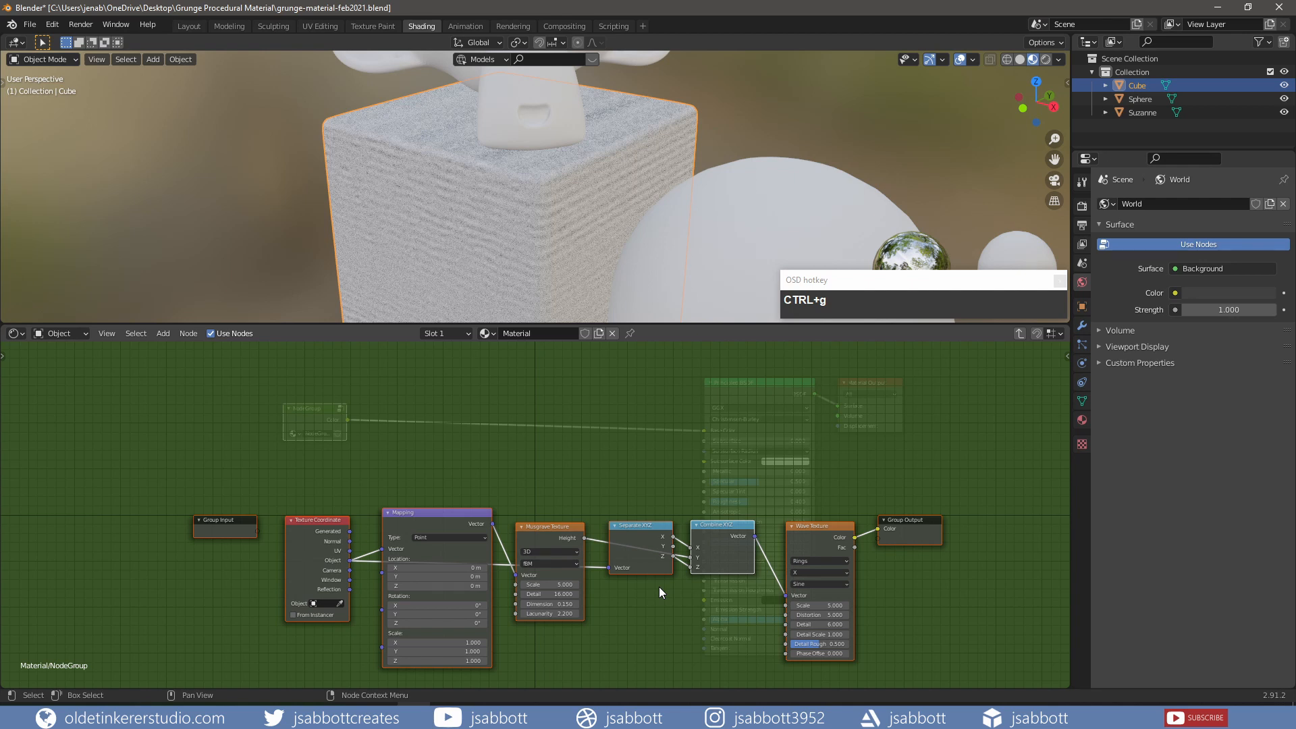
{"action": "key", "text": "ctrl+s"}
Insert a ColorRamp node on the link between the Wave Texture's color and the Group Output
{"action": "middle_click_drag", "start_coordinate": [659, 586], "coordinate": [510, 524]}
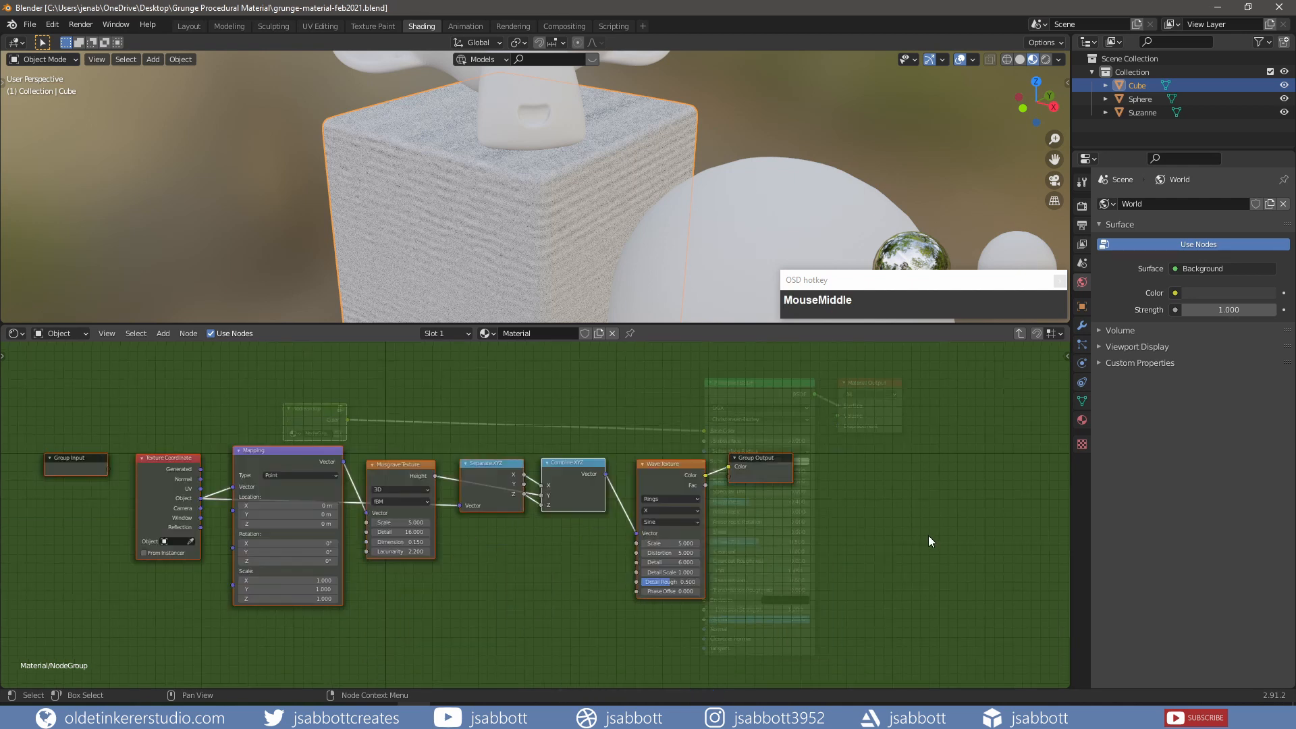
{"action": "key", "text": "n"}
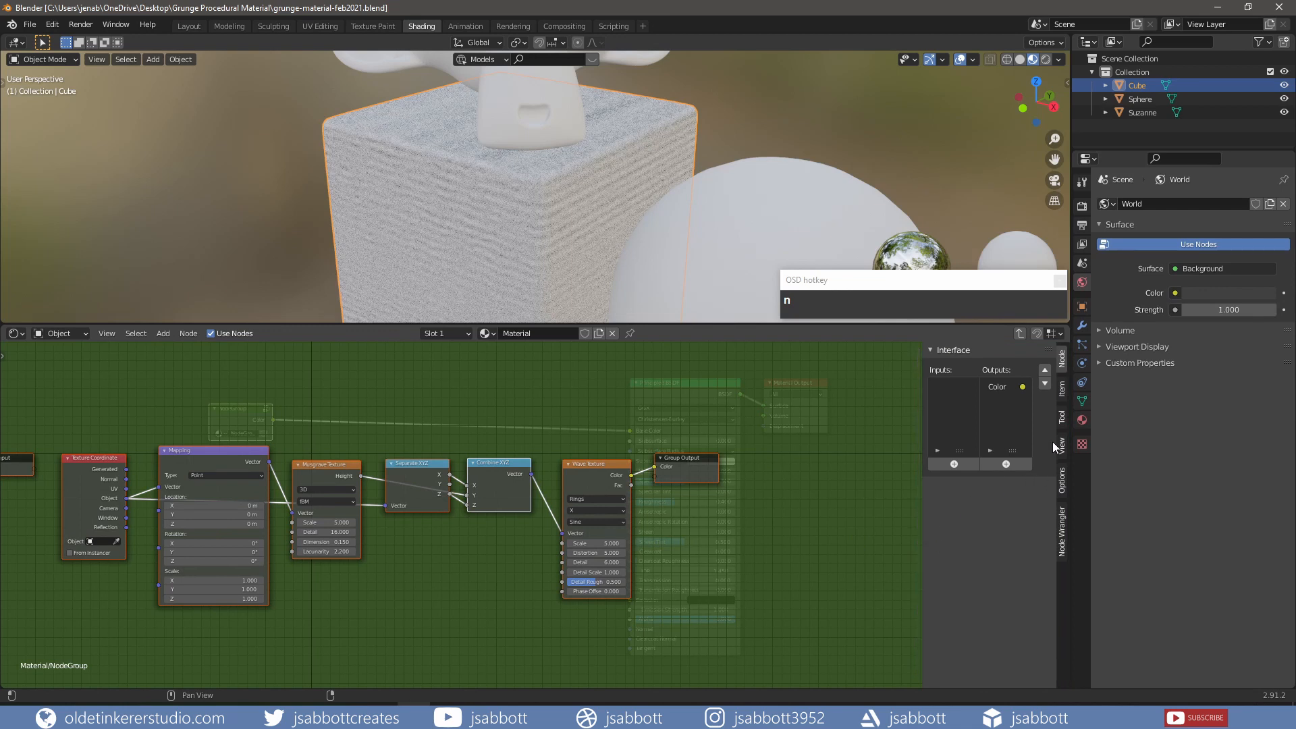
{"action": "left_click", "coordinate": [1063, 388]}
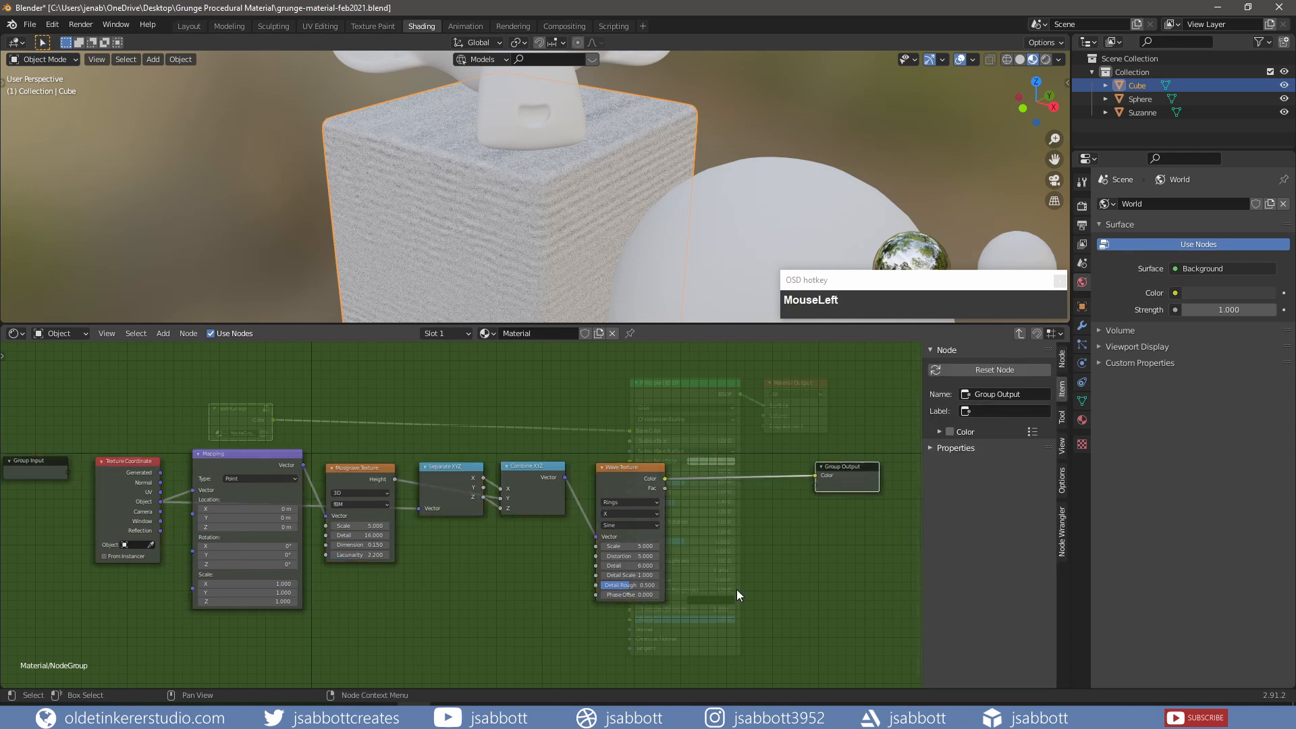
{"action": "key", "text": "shift+a"}
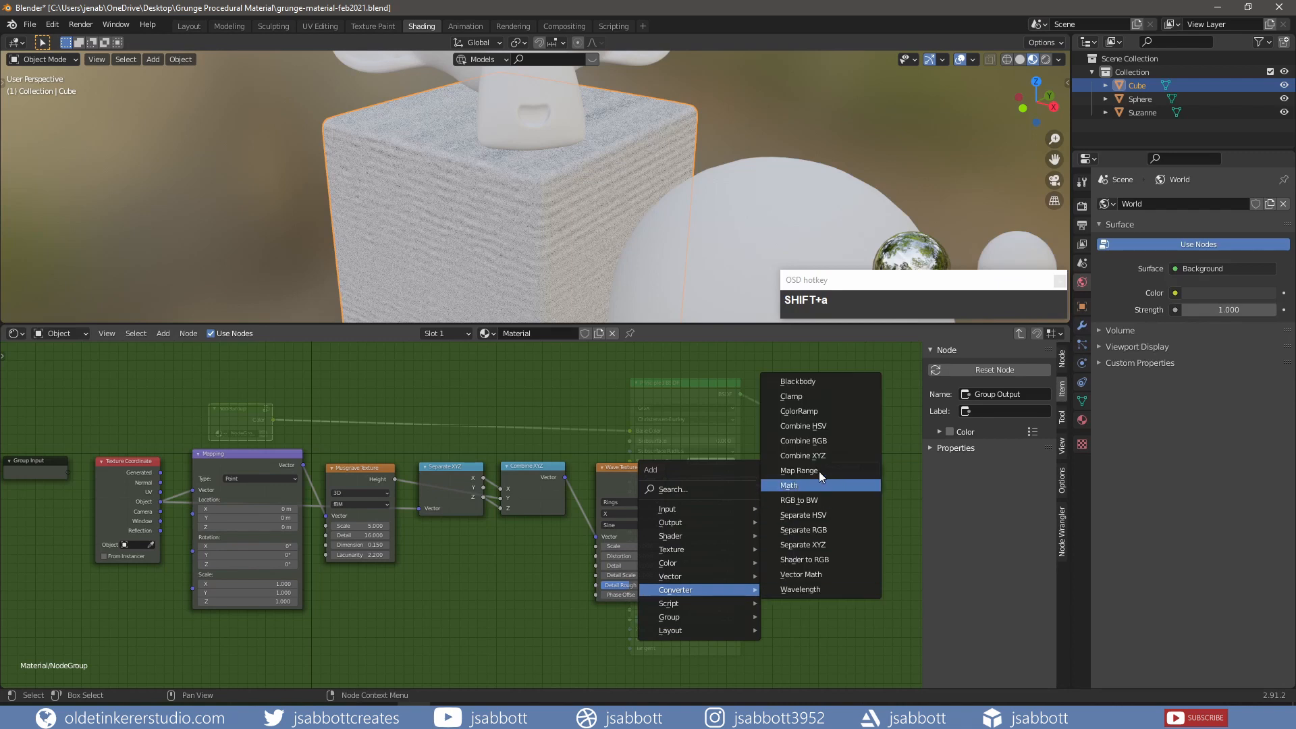
{"action": "left_click", "coordinate": [819, 411]}
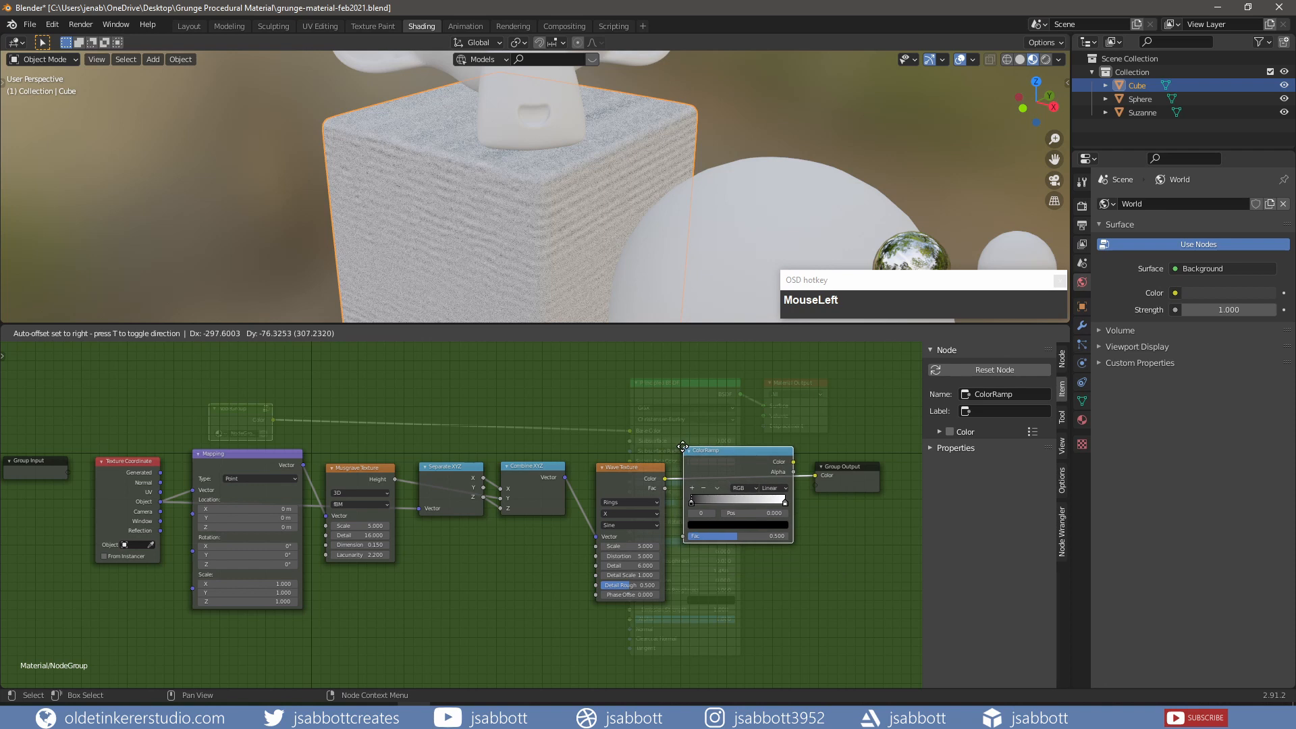
{"action": "left_click", "coordinate": [683, 447]}
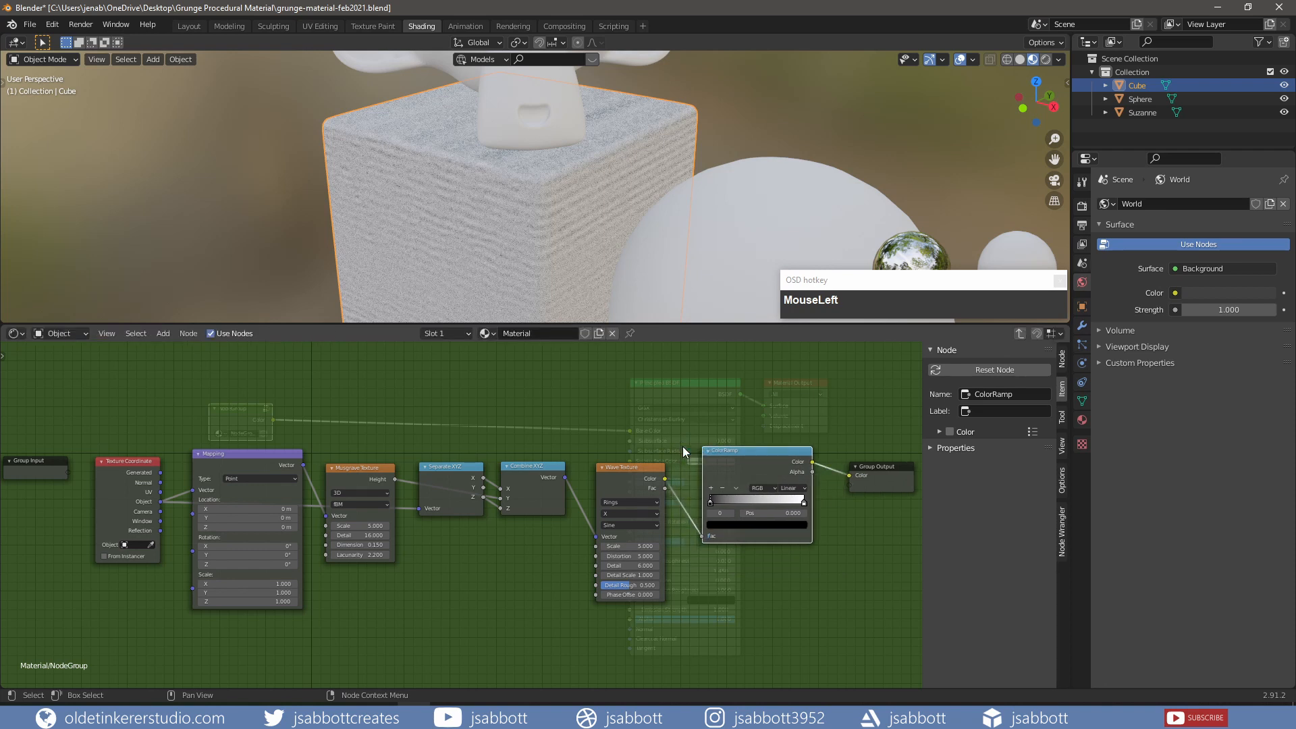
Set the ColorRamp's first stop to the hex color 4c2c18
{"action": "left_click", "coordinate": [727, 525]}
{"action": "left_click", "coordinate": [771, 471]}
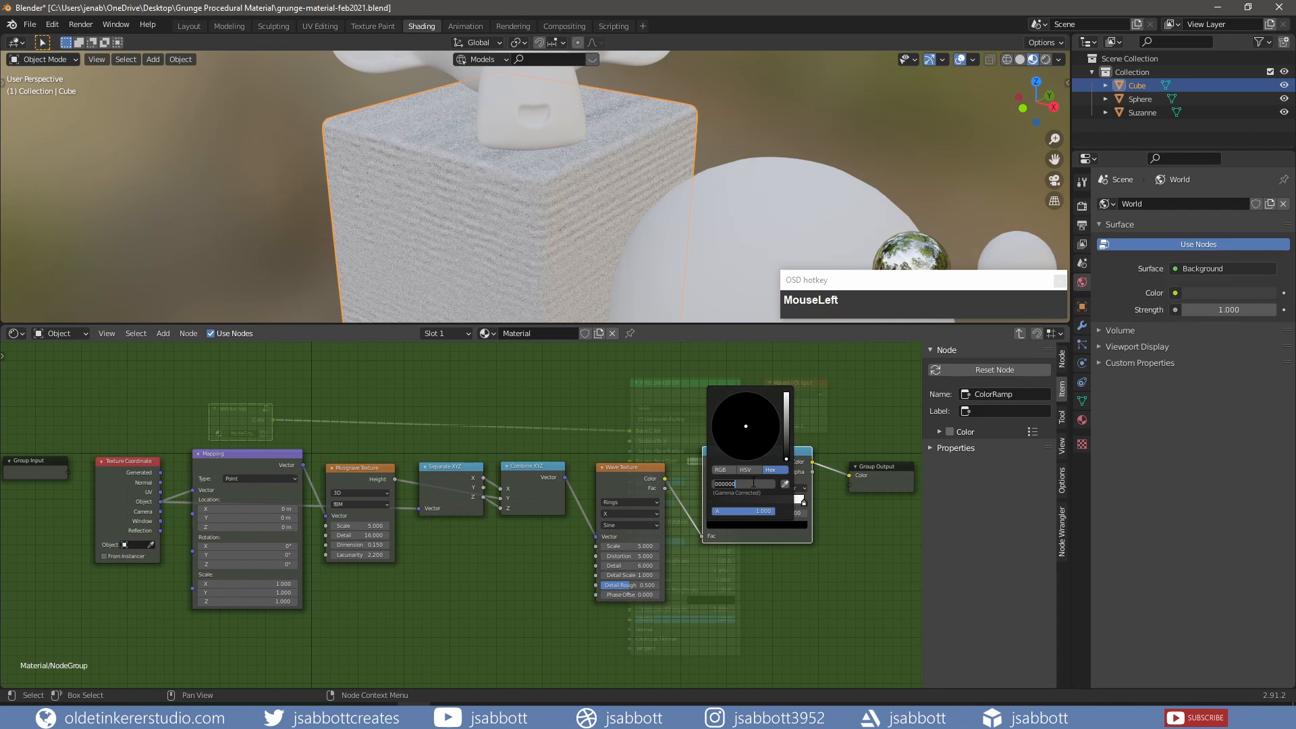
{"action": "type", "text": "4c2c18"}
{"action": "key", "text": "Return"}
{"action": "left_click", "coordinate": [777, 534]}
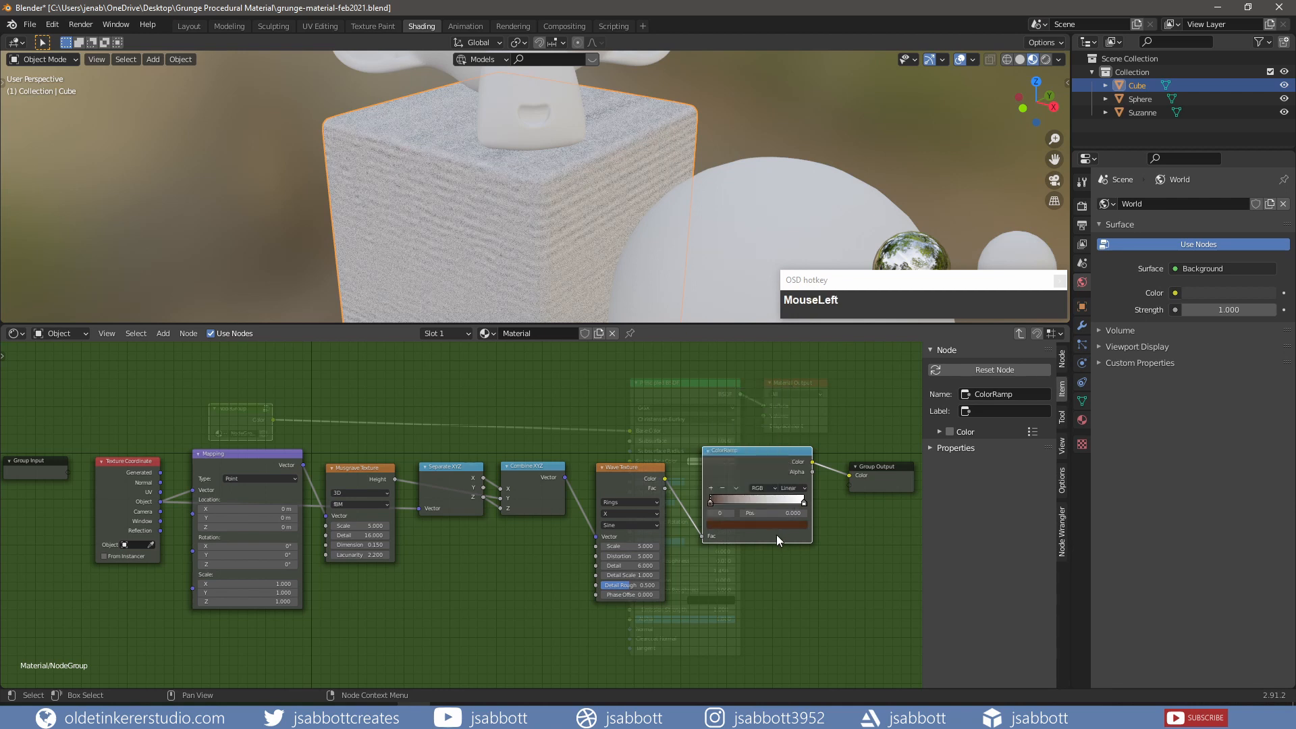
Add a middle stop to the ColorRamp and give it the hex color 404921
{"action": "left_click", "coordinate": [711, 488]}
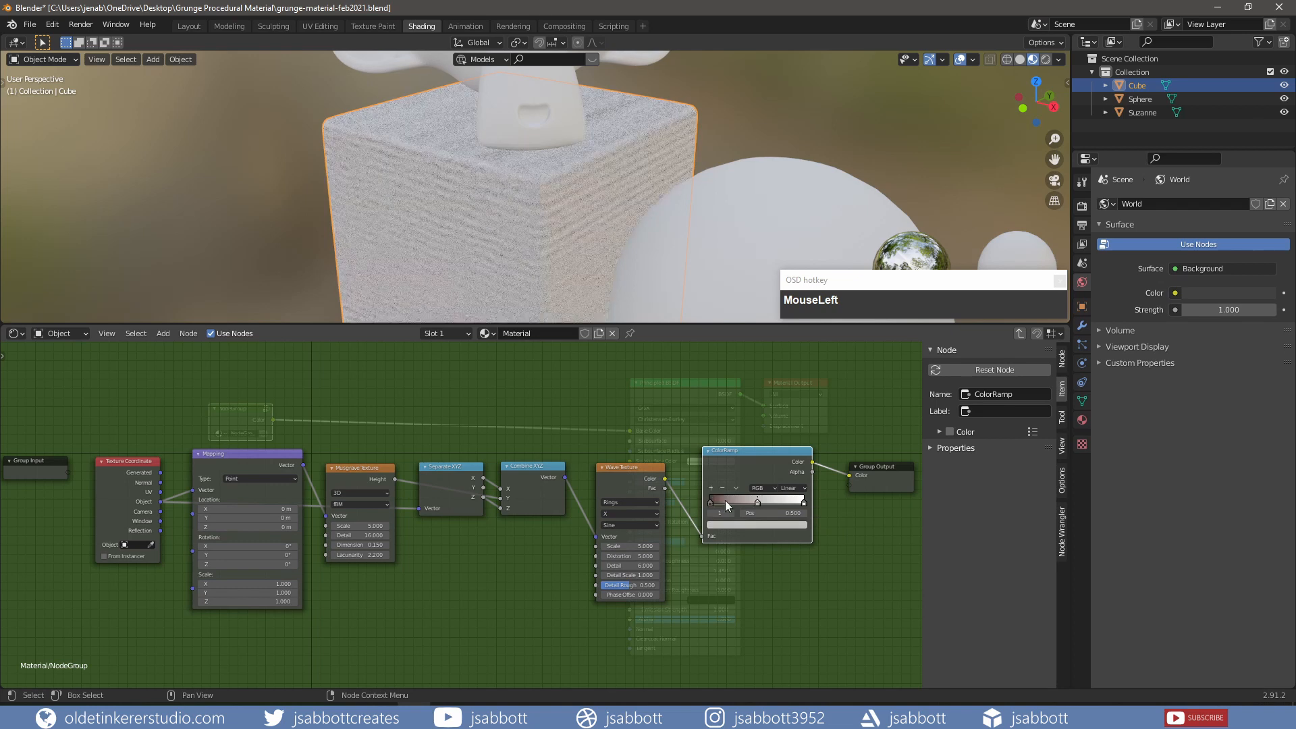
{"action": "left_click", "coordinate": [756, 525]}
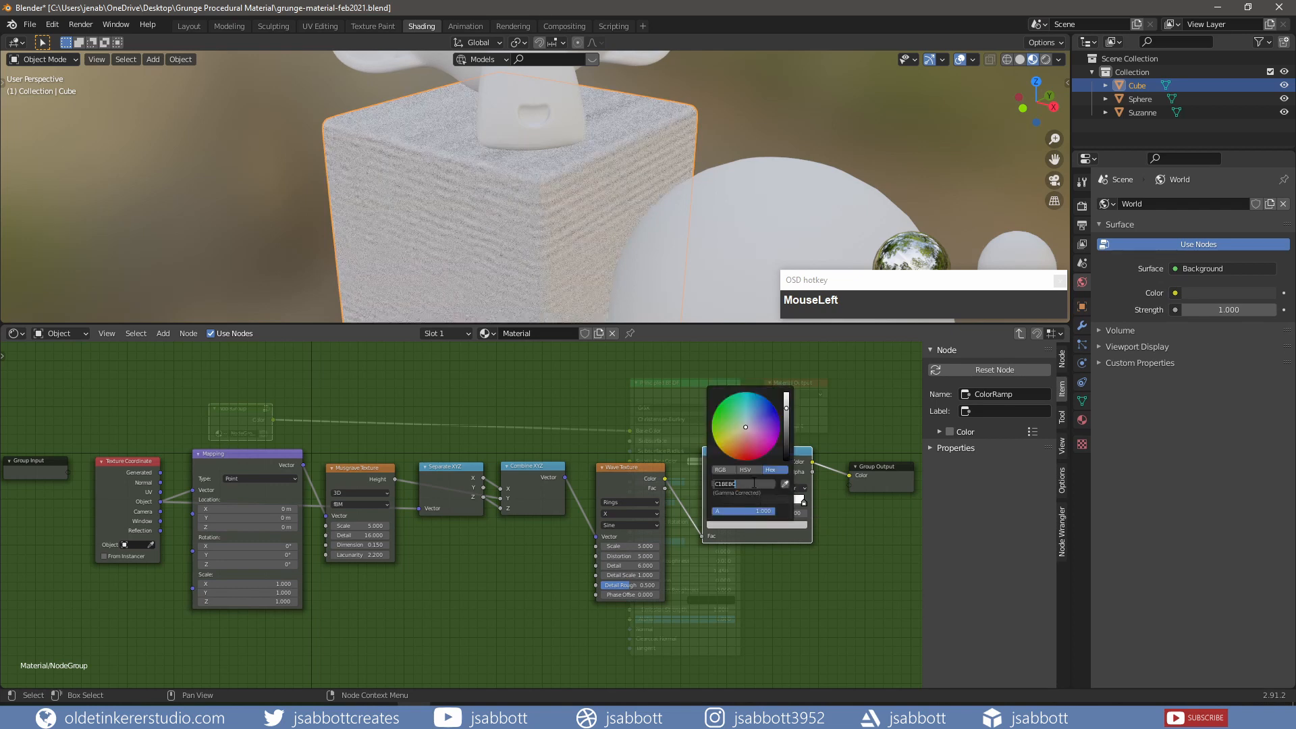
{"action": "type", "text": "404921"}
{"action": "key", "text": "Return"}
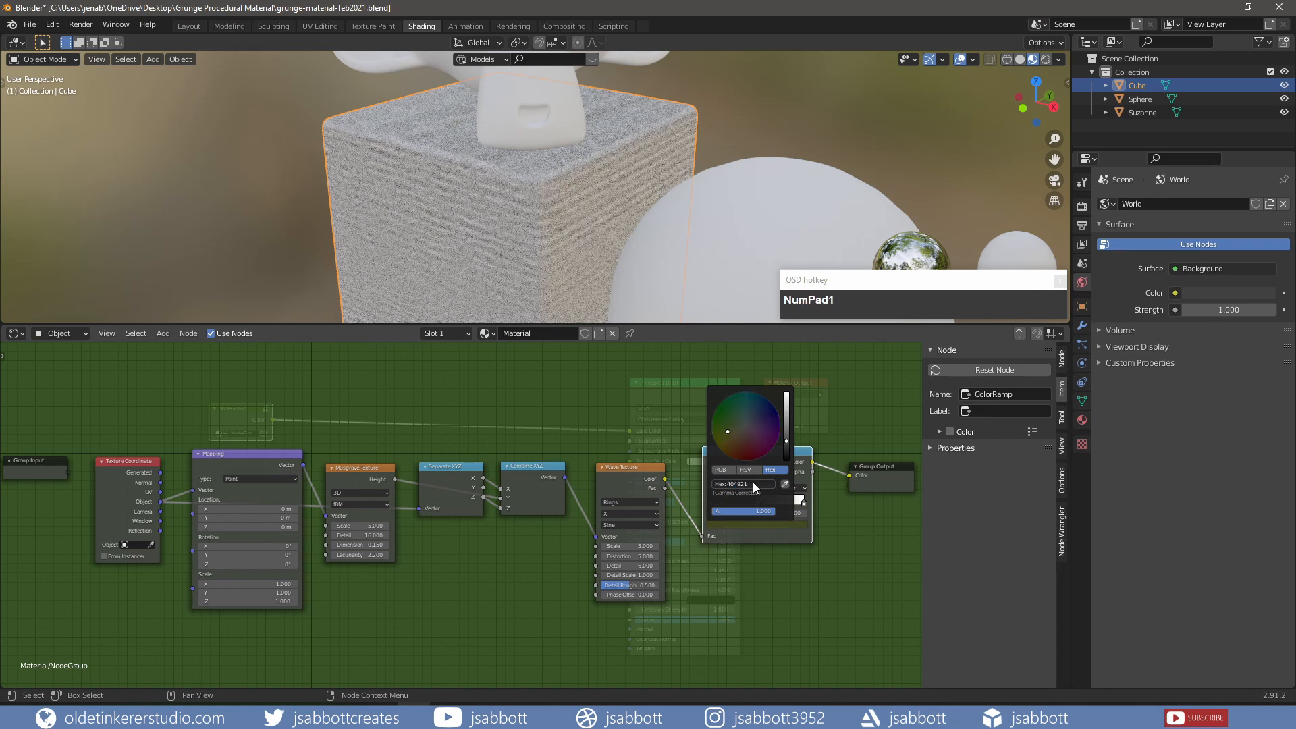
Set the ColorRamp's last stop to the hex color 532211
{"action": "left_click", "coordinate": [803, 503]}
{"action": "left_click", "coordinate": [789, 525]}
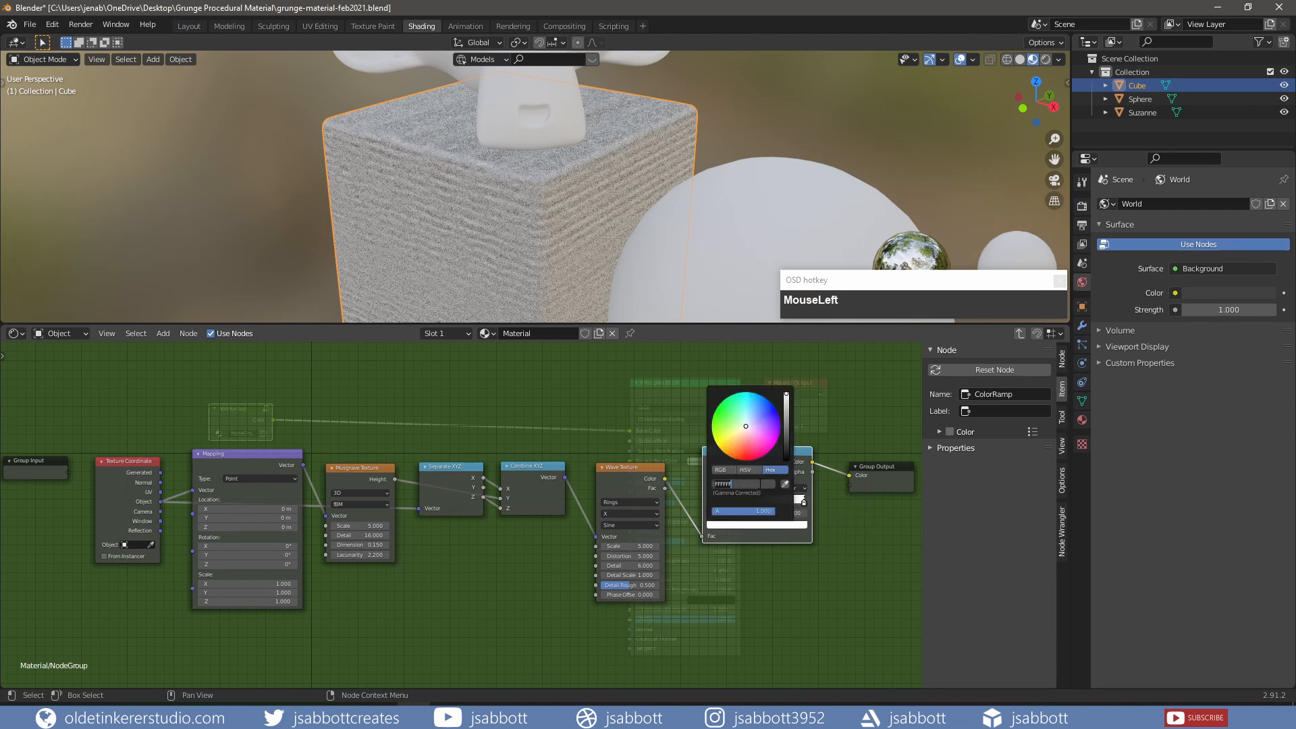
{"action": "type", "text": "532211"}
{"action": "key", "text": "Return"}
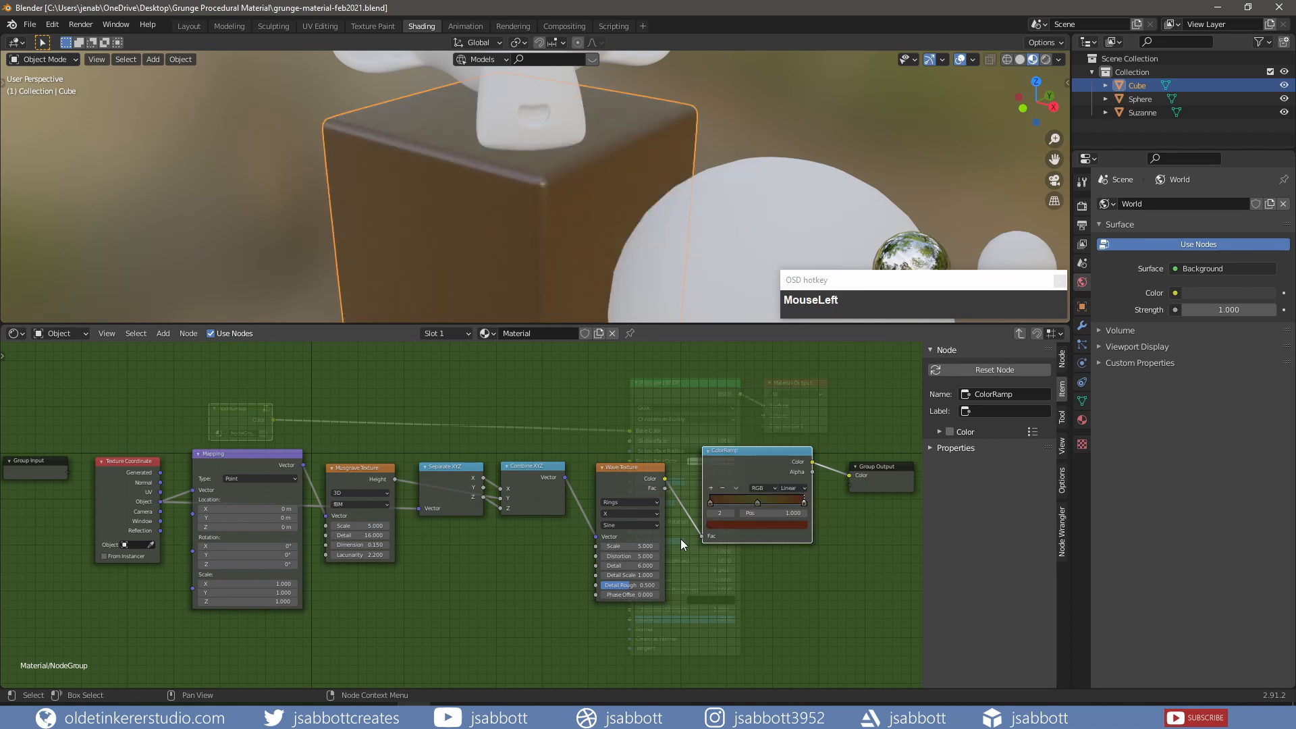
Expose the Wave Texture's Fac as a second output of the node group, and add a group input named Scale
{"action": "left_click", "coordinate": [663, 486]}
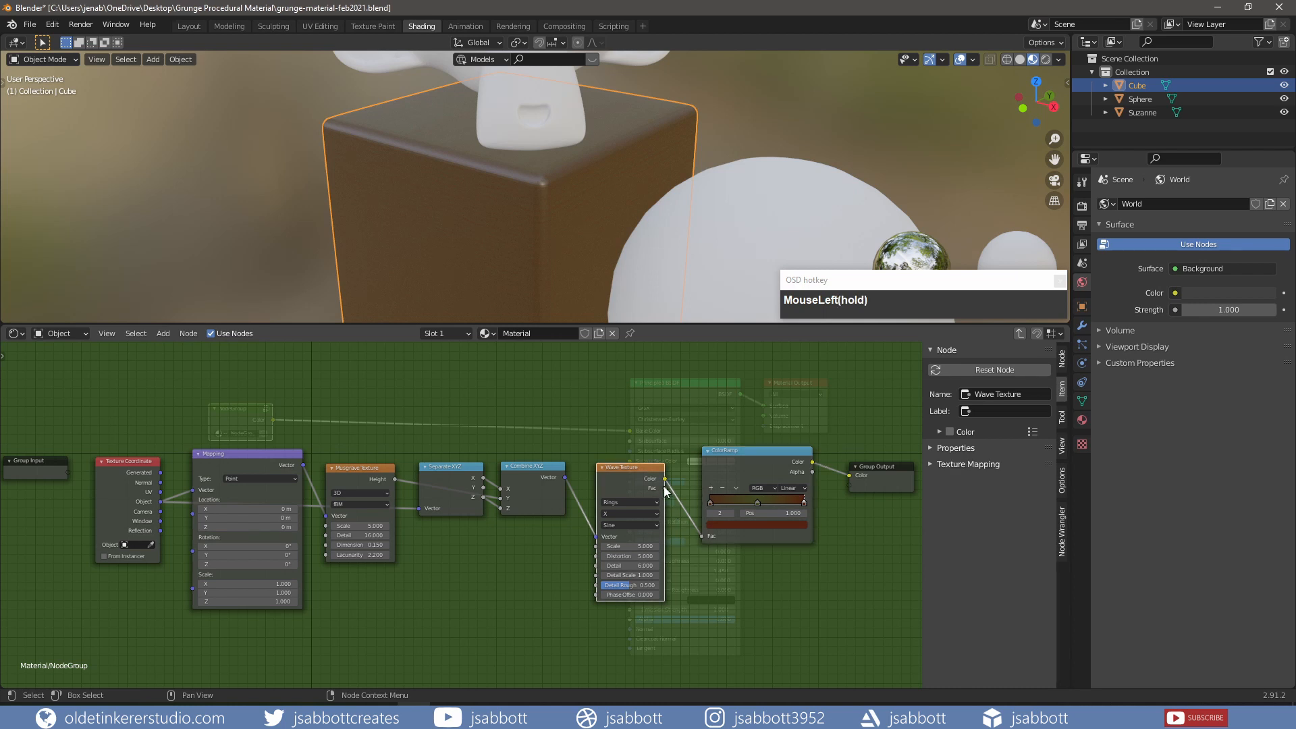
{"action": "left_click_drag", "start_coordinate": [664, 487], "coordinate": [858, 515]}
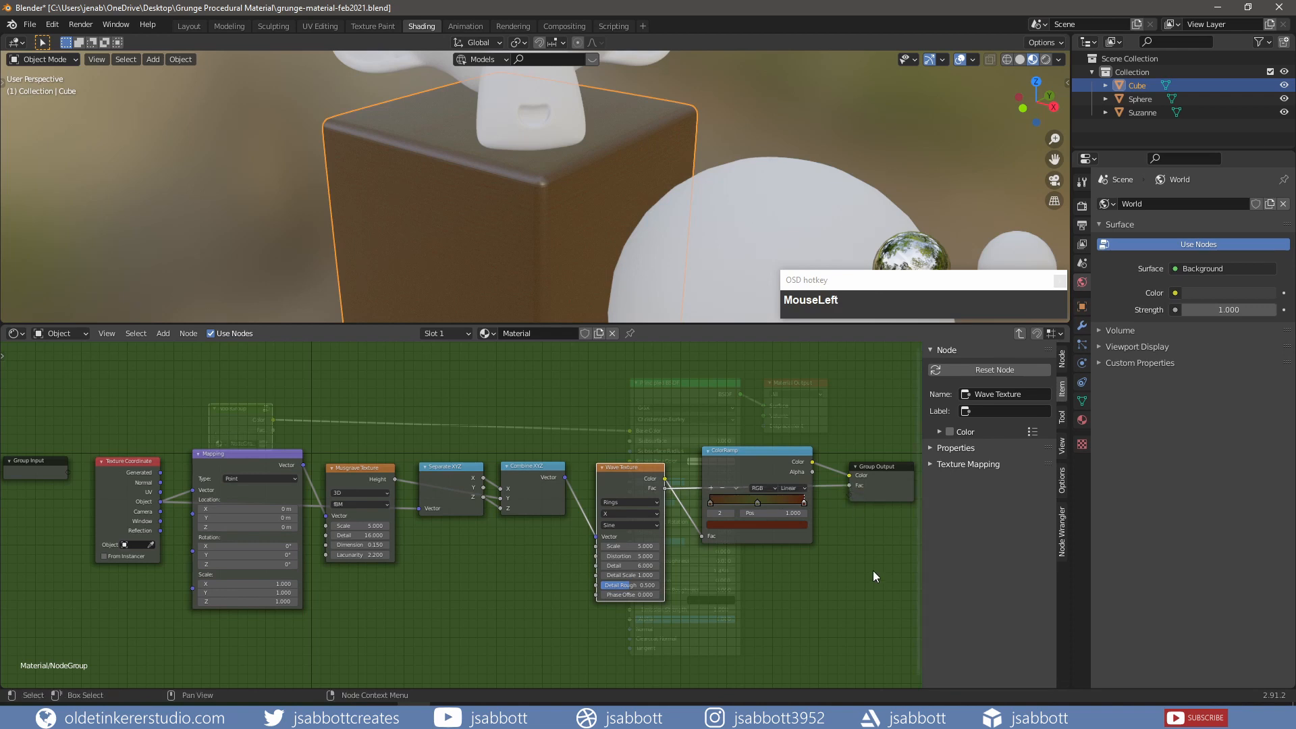
{"action": "left_click", "coordinate": [1062, 359]}
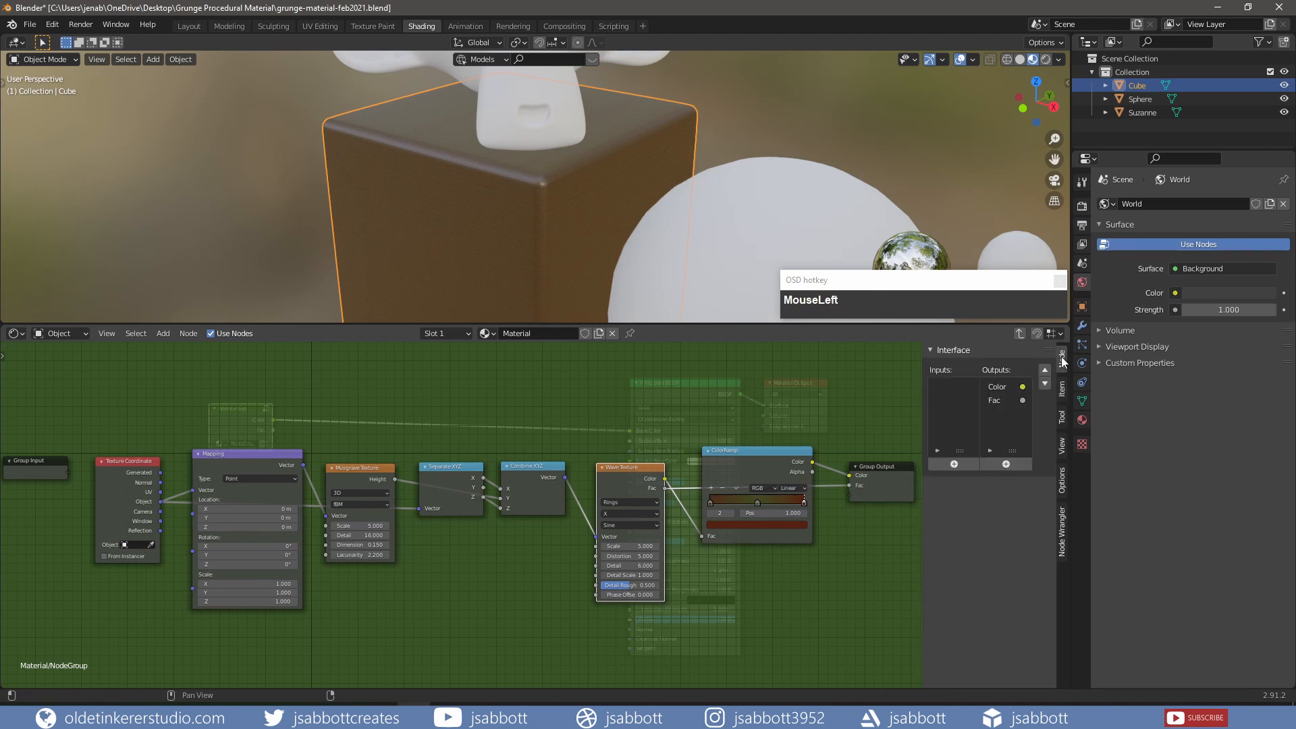
{"action": "left_click", "coordinate": [954, 463]}
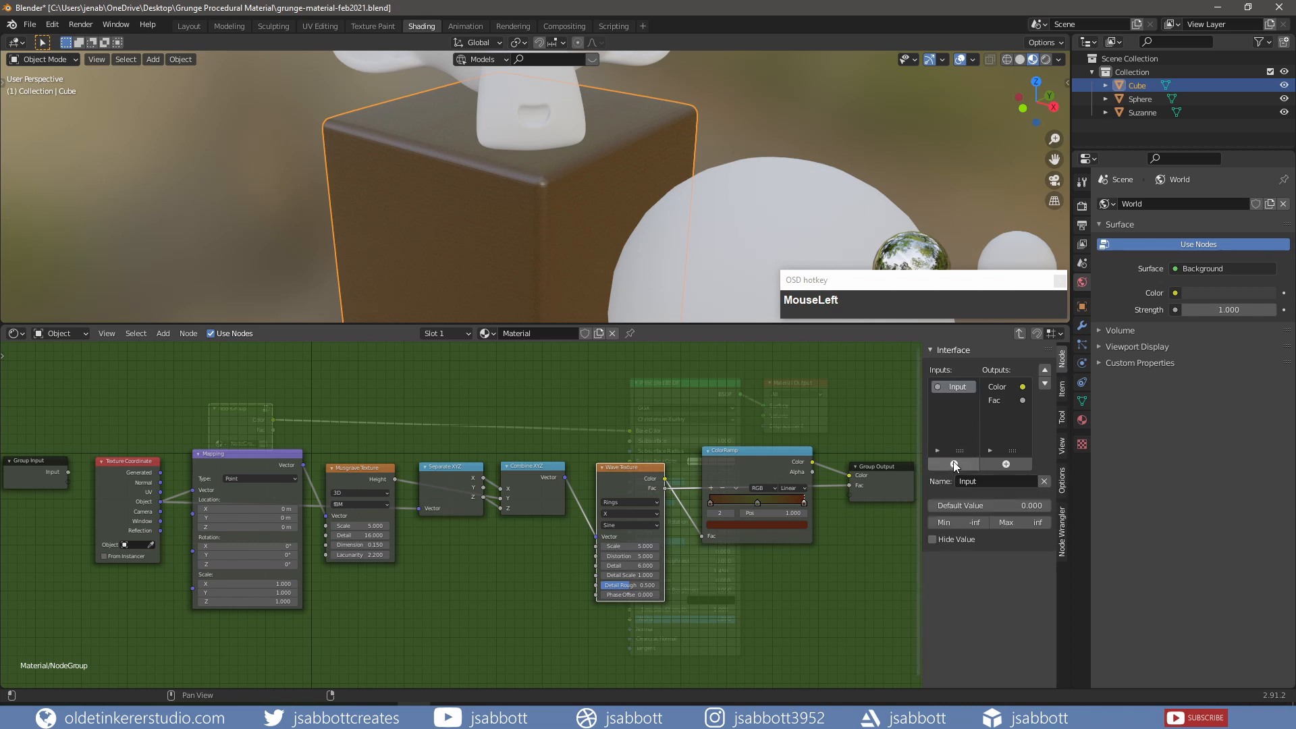
{"action": "left_click", "coordinate": [980, 481]}
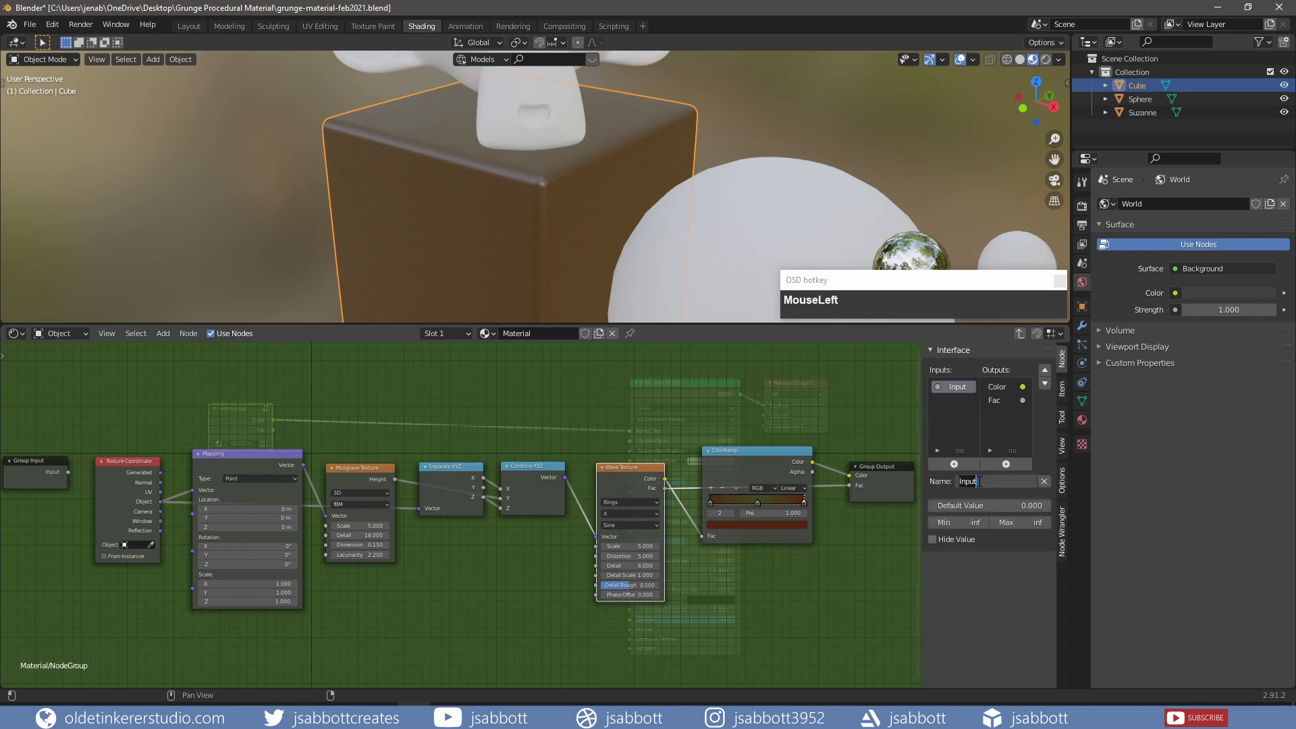
{"action": "type", "text": "Scale"}
{"action": "key", "text": "Return"}
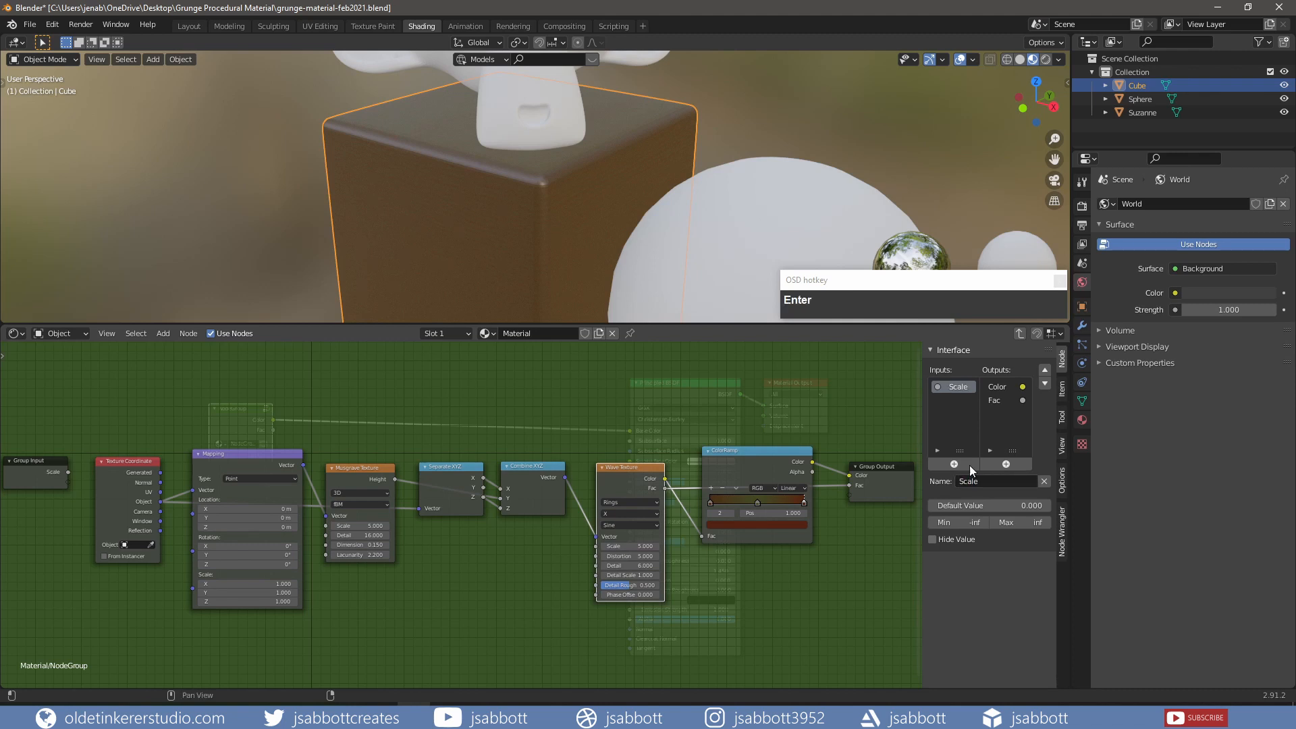
Add a second group input and name it Amount
{"action": "left_click", "coordinate": [955, 463]}
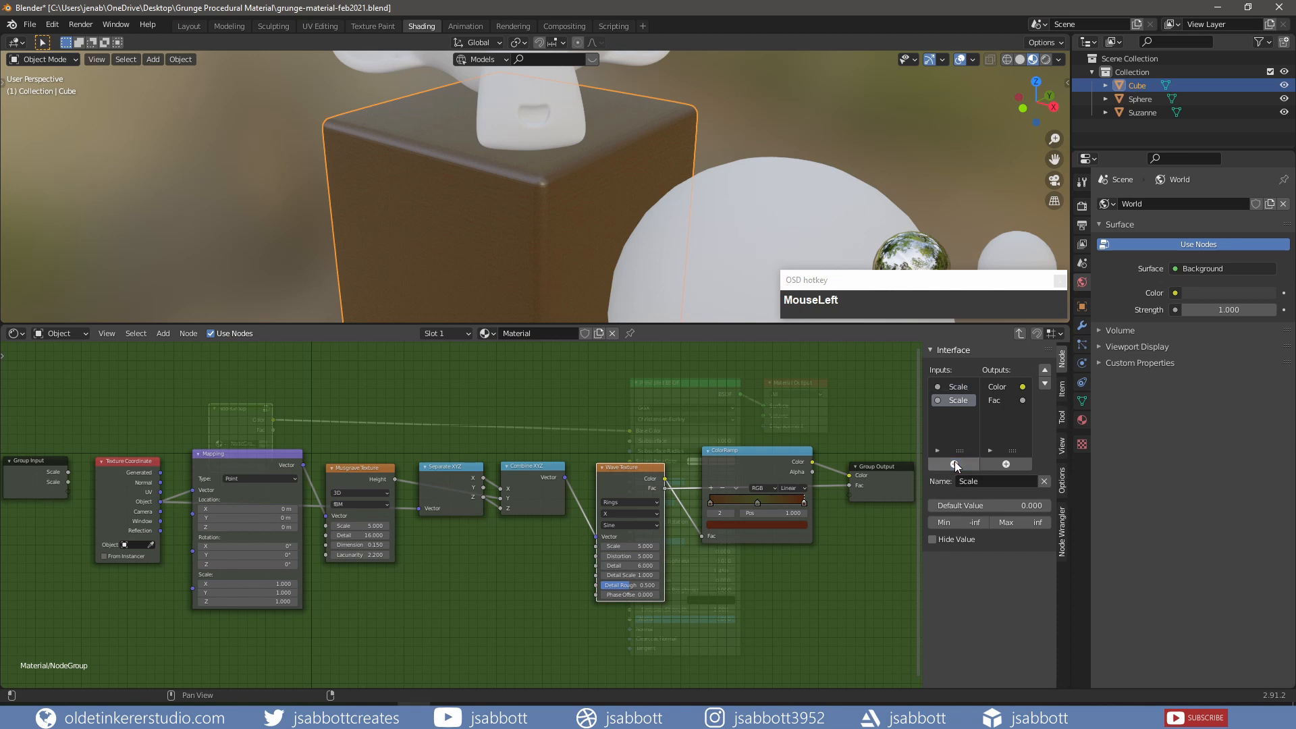
{"action": "double_click", "coordinate": [984, 482]}
{"action": "type", "text": "Amount"}
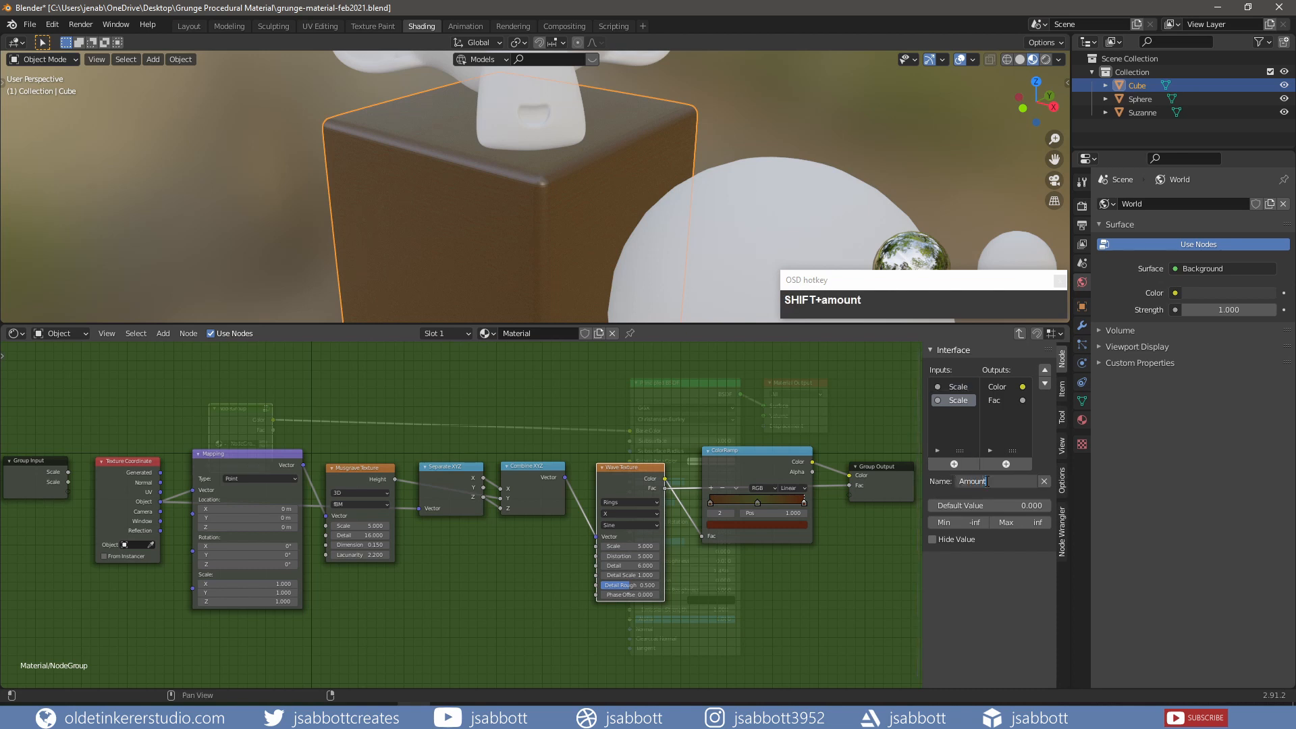
{"action": "key", "text": "Return"}
Add two Math nodes side by side below the node chain, and link the Group Input's Scale to the first value of each
{"action": "left_click", "coordinate": [445, 628]}
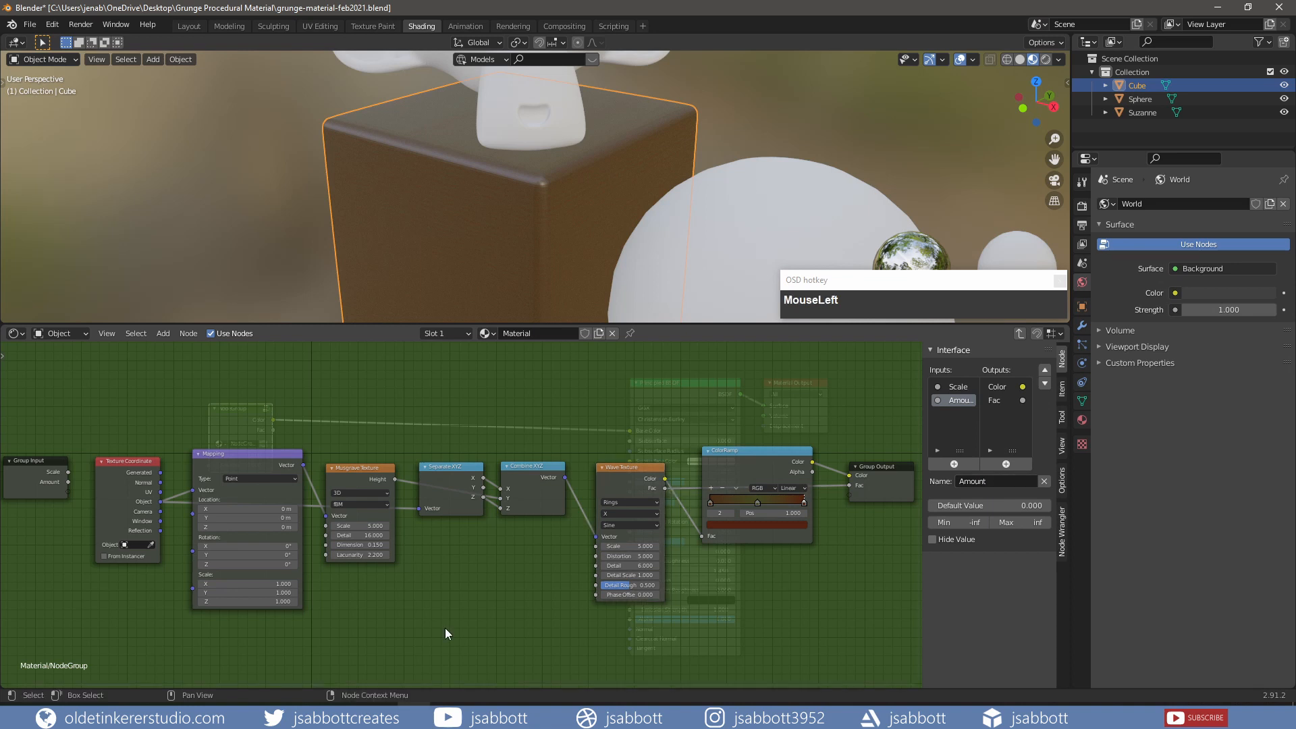
{"action": "key", "text": "shift+a"}
{"action": "mouse_move", "coordinate": [444, 628]}
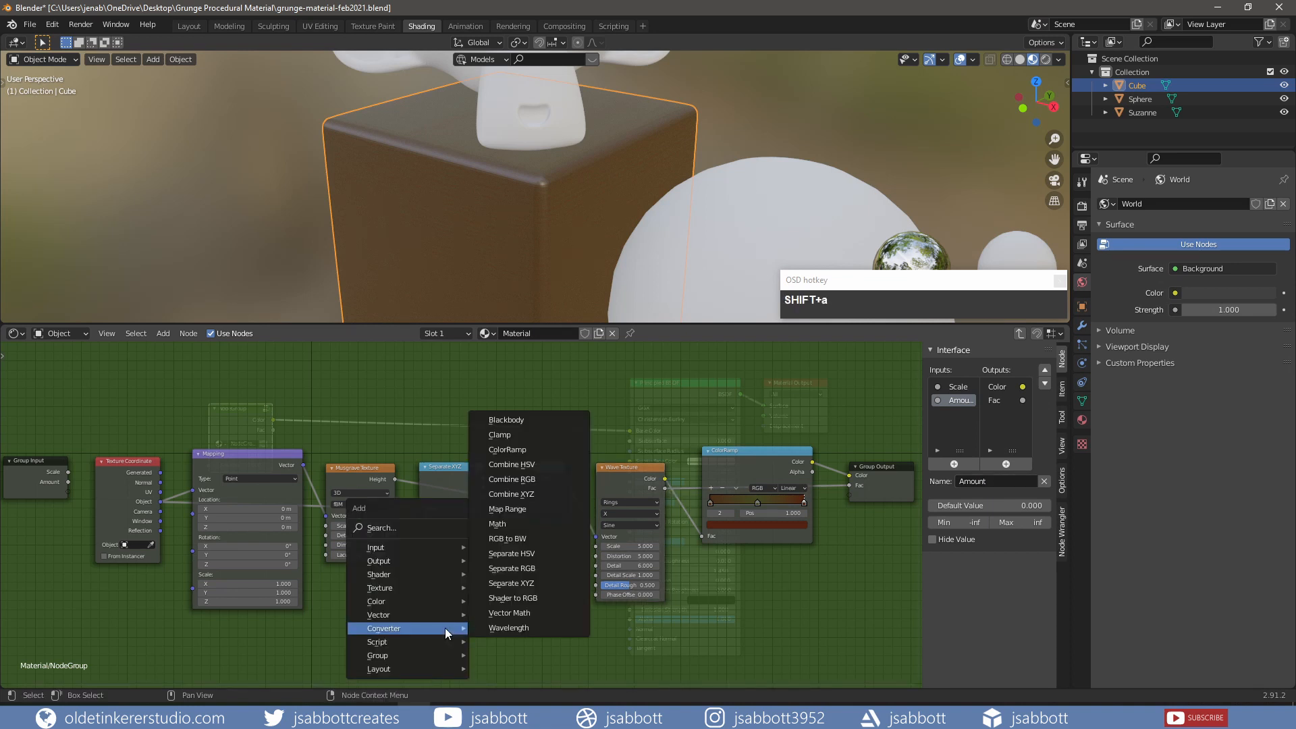
{"action": "left_click", "coordinate": [508, 524]}
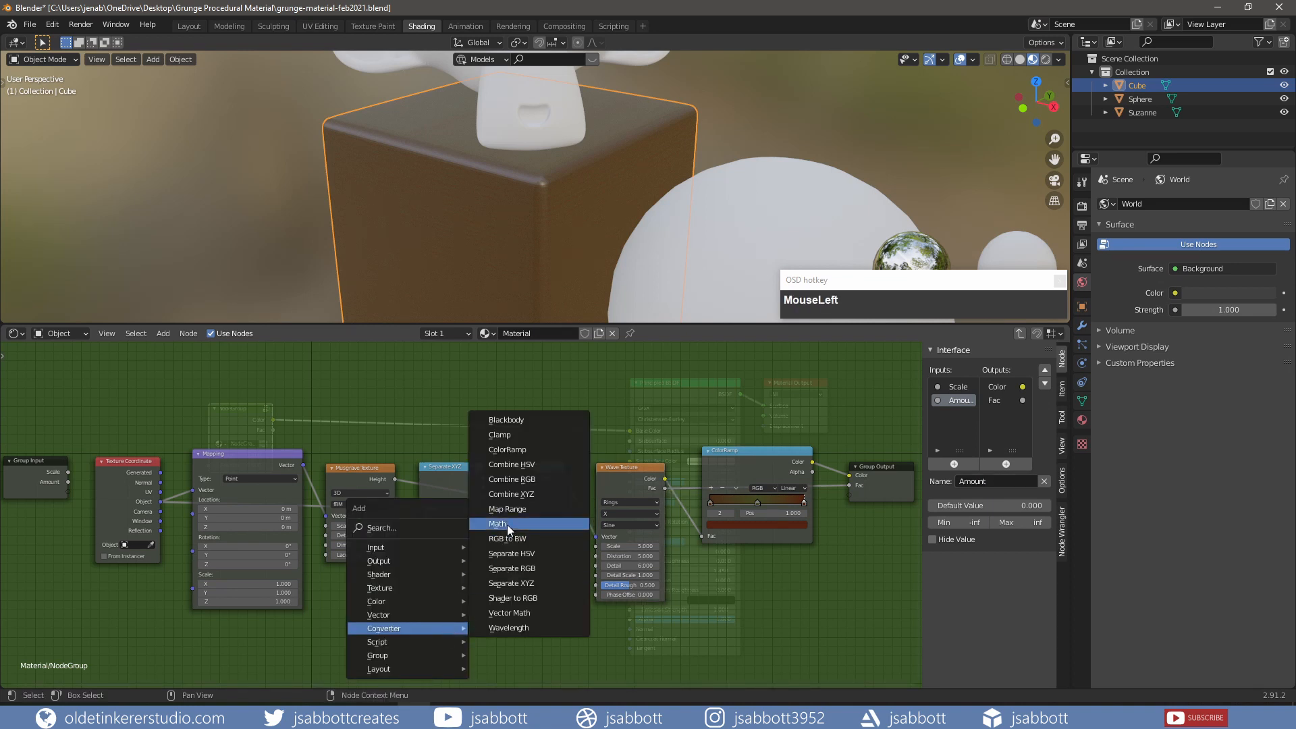
{"action": "left_click", "coordinate": [347, 596]}
{"action": "key", "text": "shift+a"}
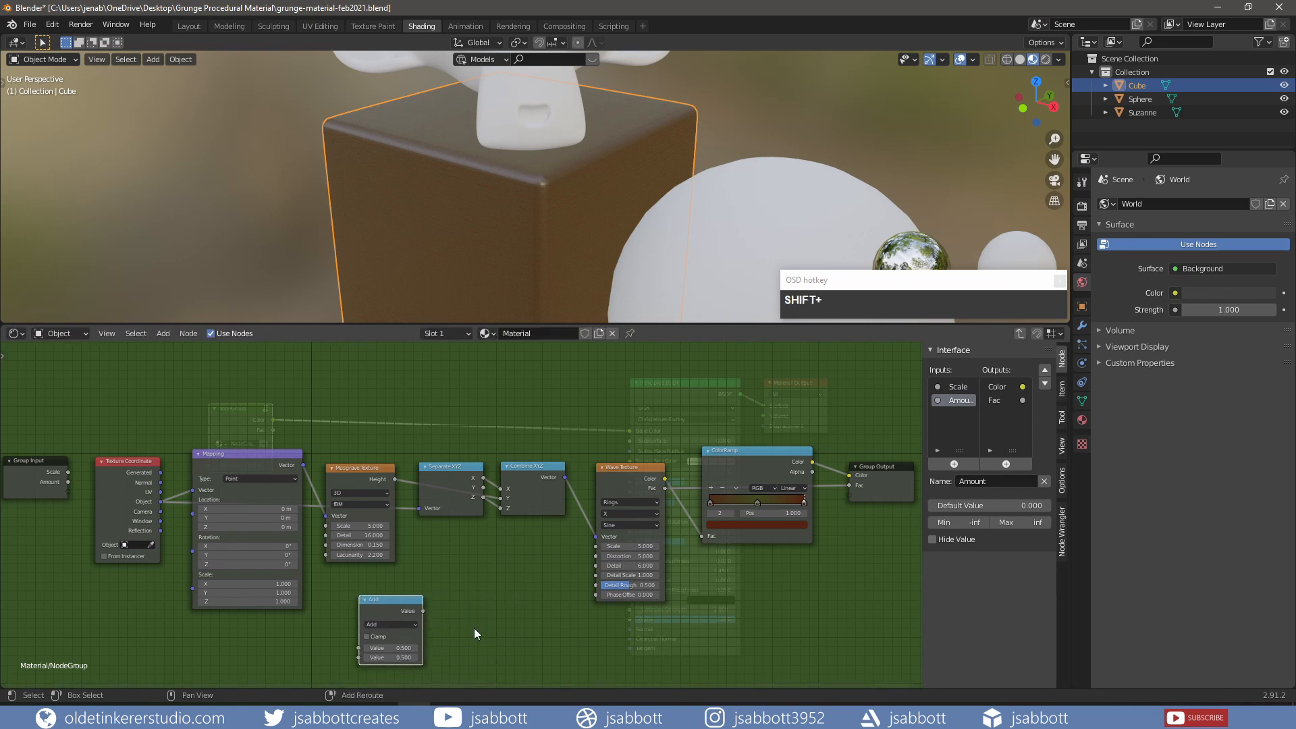
{"action": "mouse_move", "coordinate": [474, 628]}
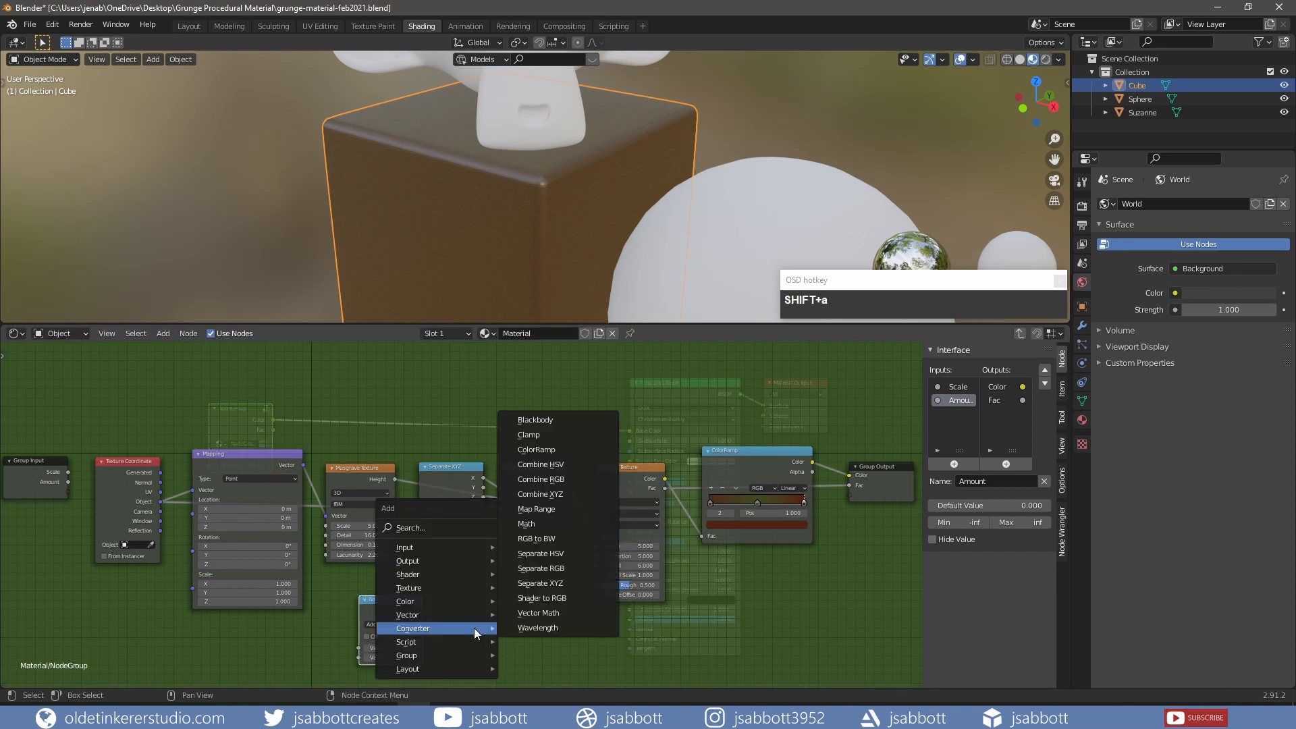
{"action": "left_click", "coordinate": [545, 524]}
{"action": "left_click", "coordinate": [489, 593]}
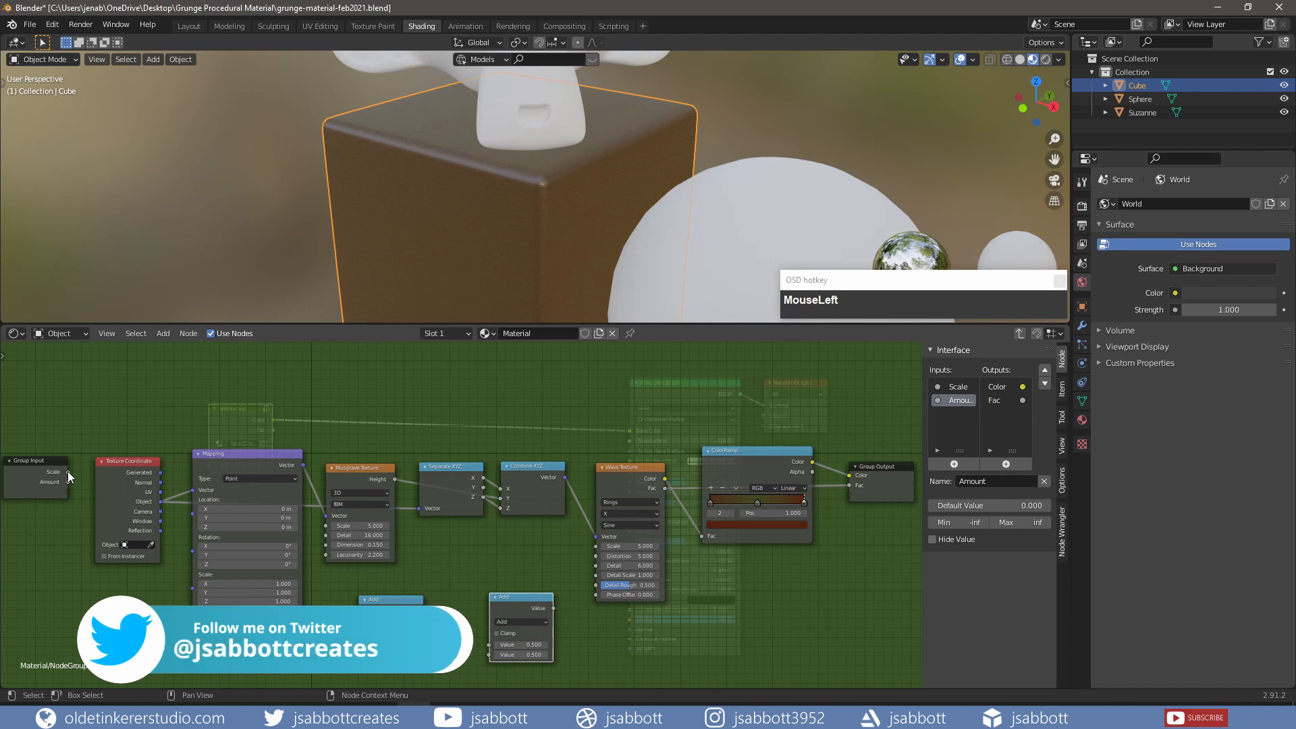
{"action": "left_click_drag", "start_coordinate": [68, 472], "coordinate": [355, 649]}
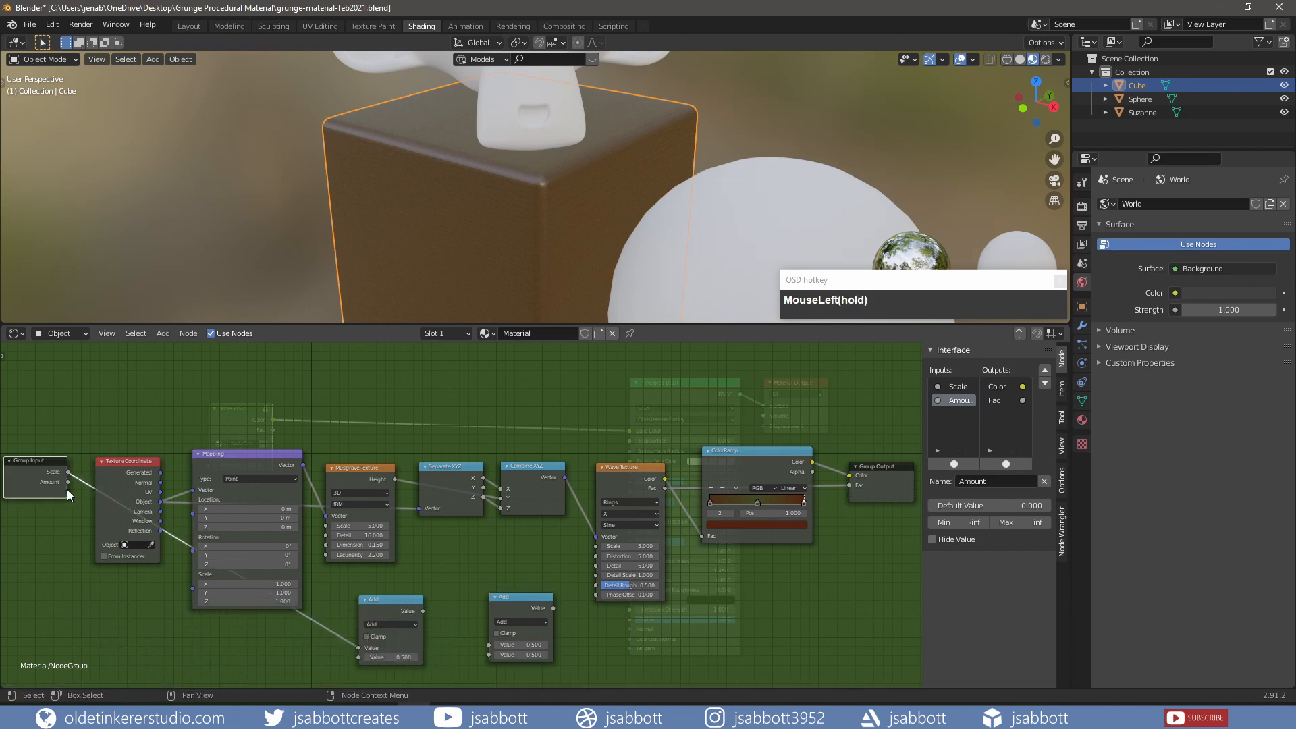
{"action": "left_click_drag", "start_coordinate": [66, 470], "coordinate": [491, 647]}
Make the first Math node Multiply by 2 and link its value to the Musgrave Texture's Scale
{"action": "left_click", "coordinate": [401, 601]}
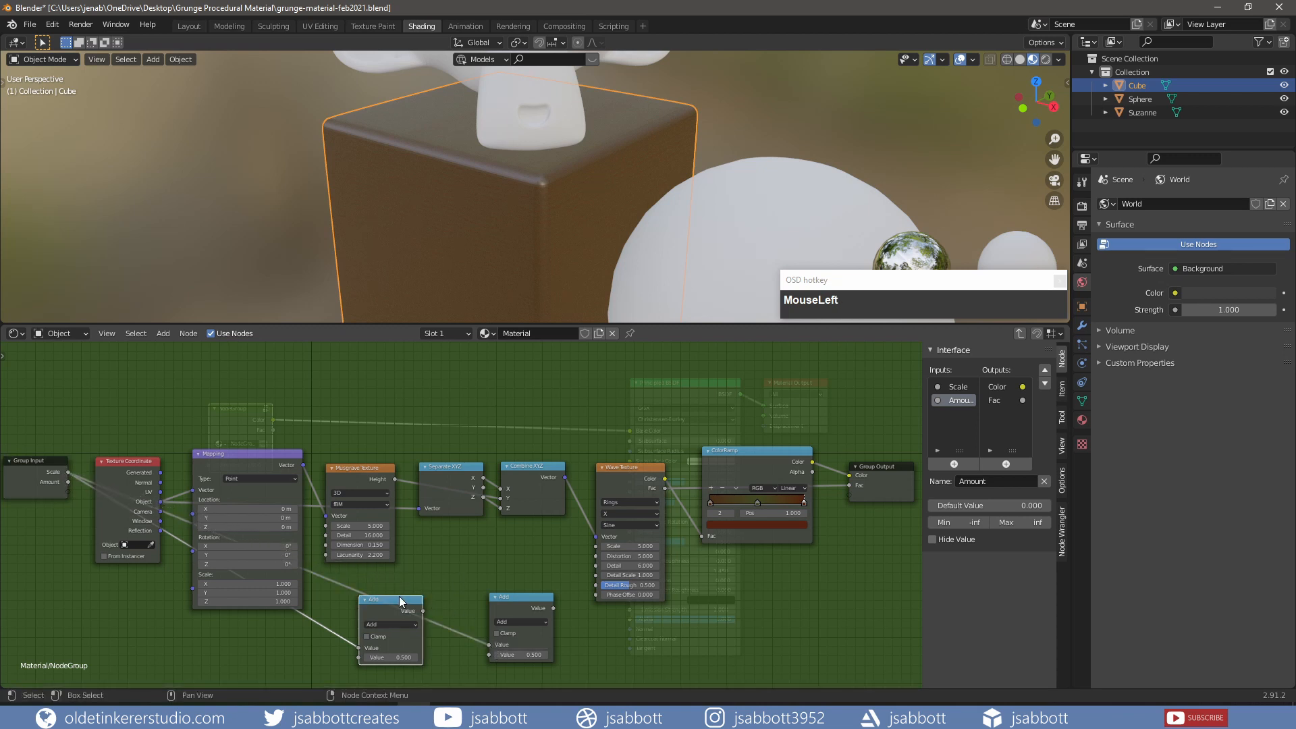
{"action": "left_click", "coordinate": [390, 657]}
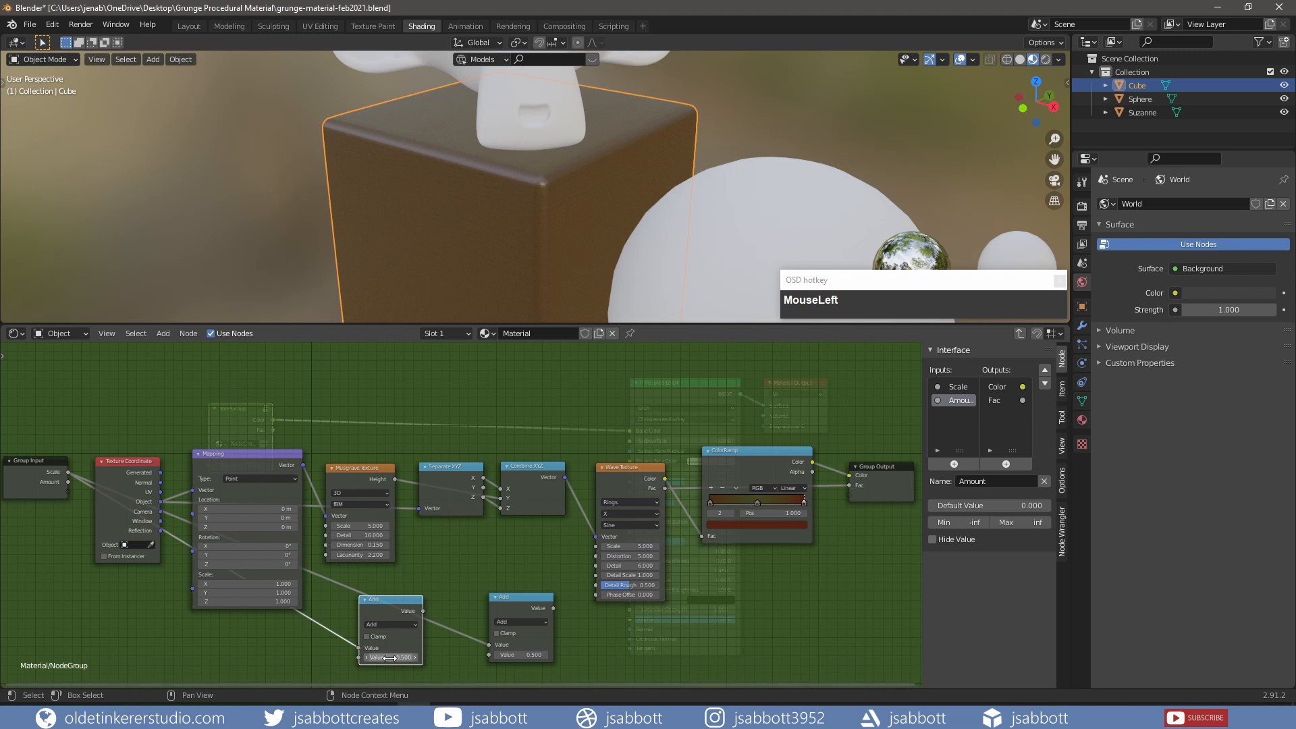
{"action": "type", "text": "2"}
{"action": "key", "text": "Return"}
{"action": "left_click", "coordinate": [415, 625]}
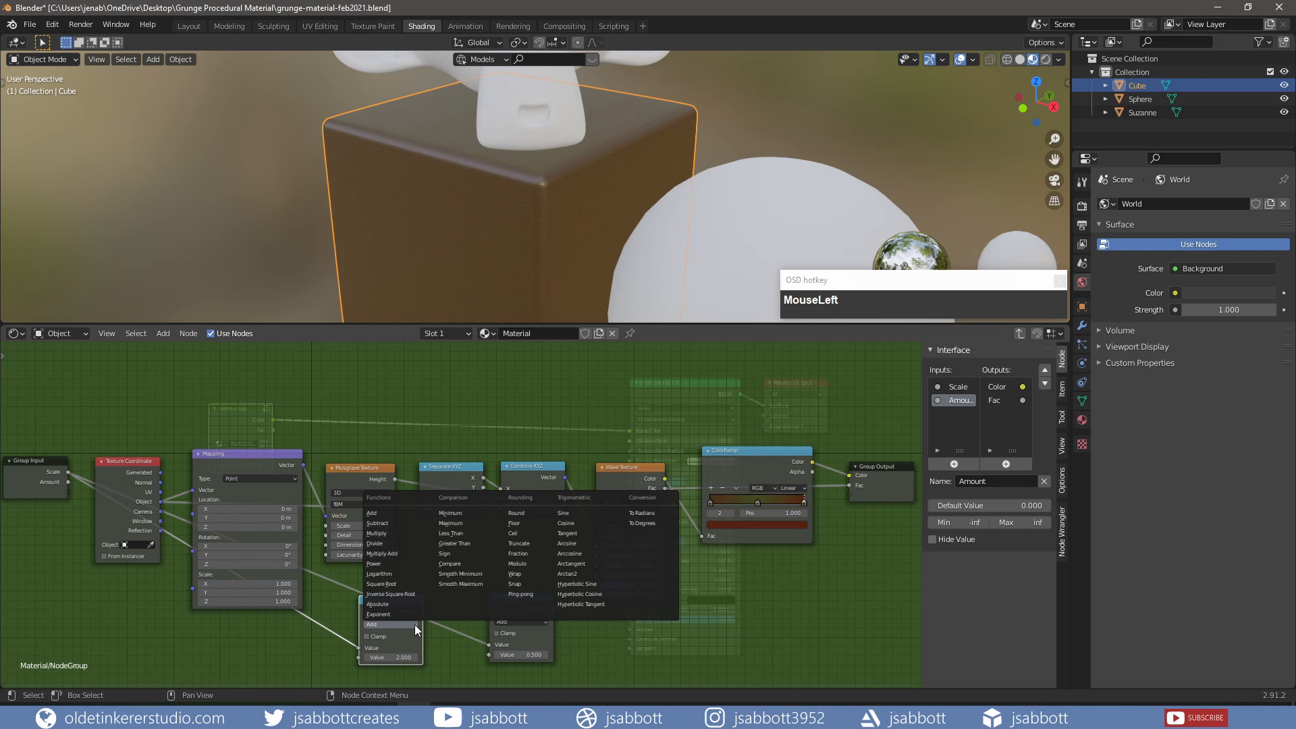
{"action": "left_click", "coordinate": [387, 533]}
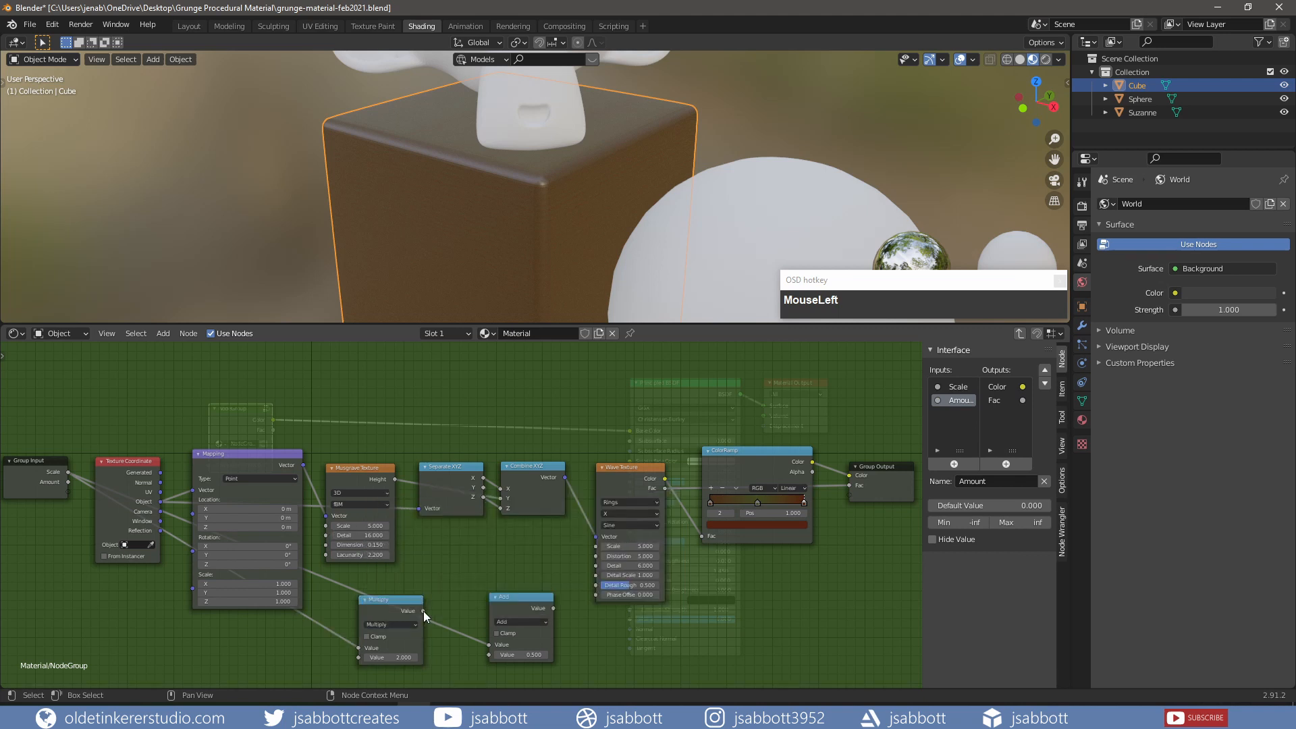
{"action": "left_click_drag", "start_coordinate": [424, 611], "coordinate": [327, 525]}
Set the operation of the second Math node to Multiply
{"action": "left_click", "coordinate": [508, 596]}
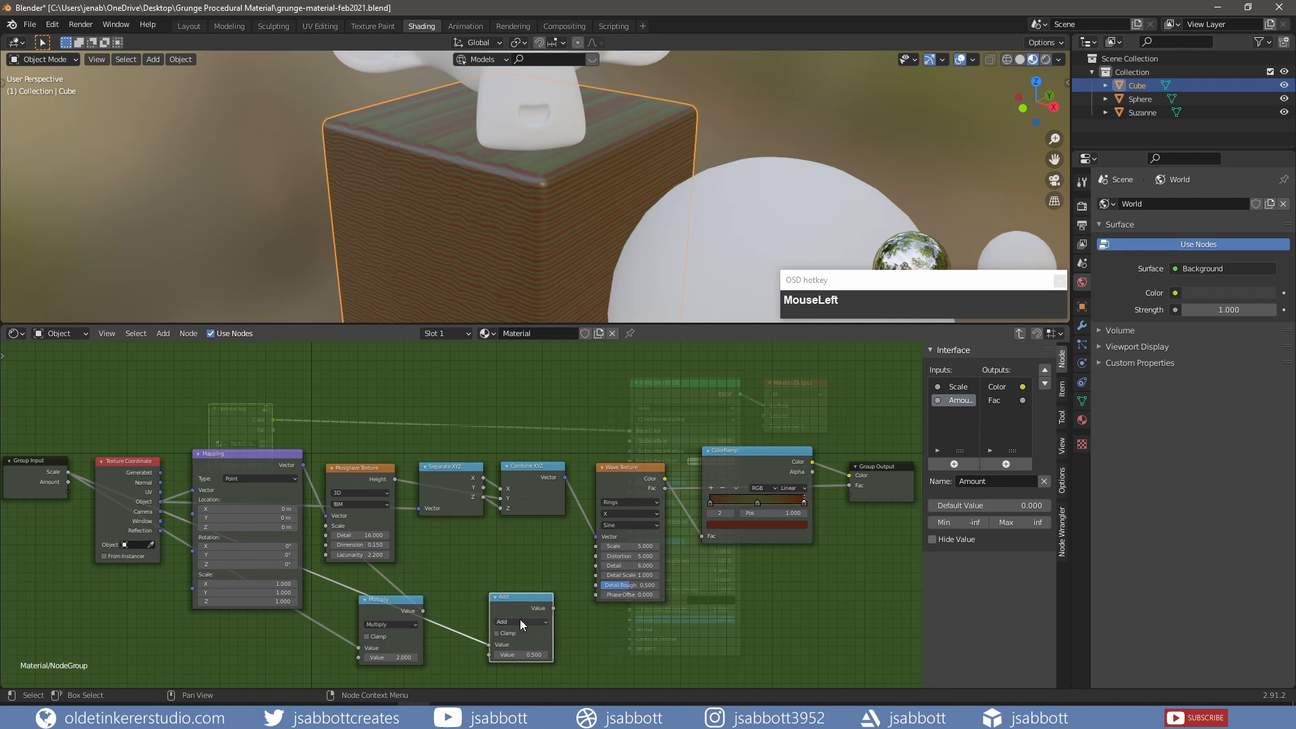
{"action": "left_click", "coordinate": [521, 622]}
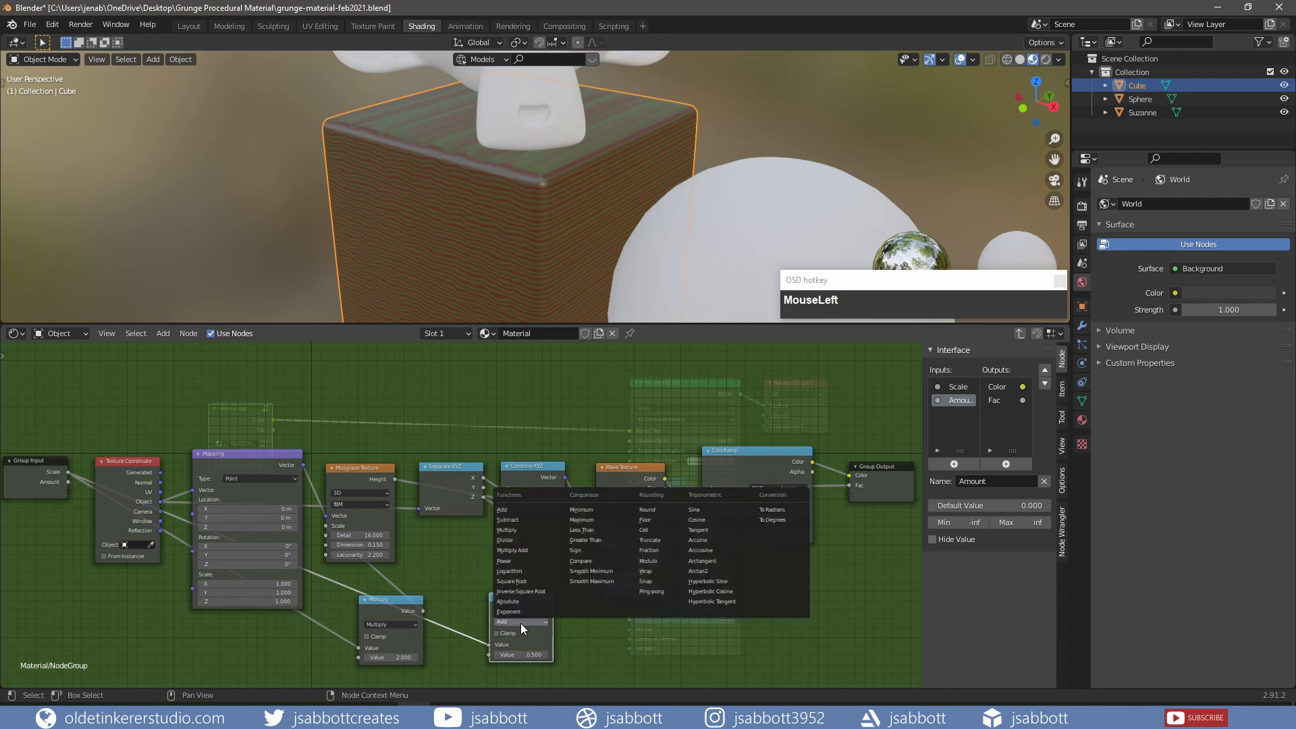
{"action": "left_click", "coordinate": [508, 529]}
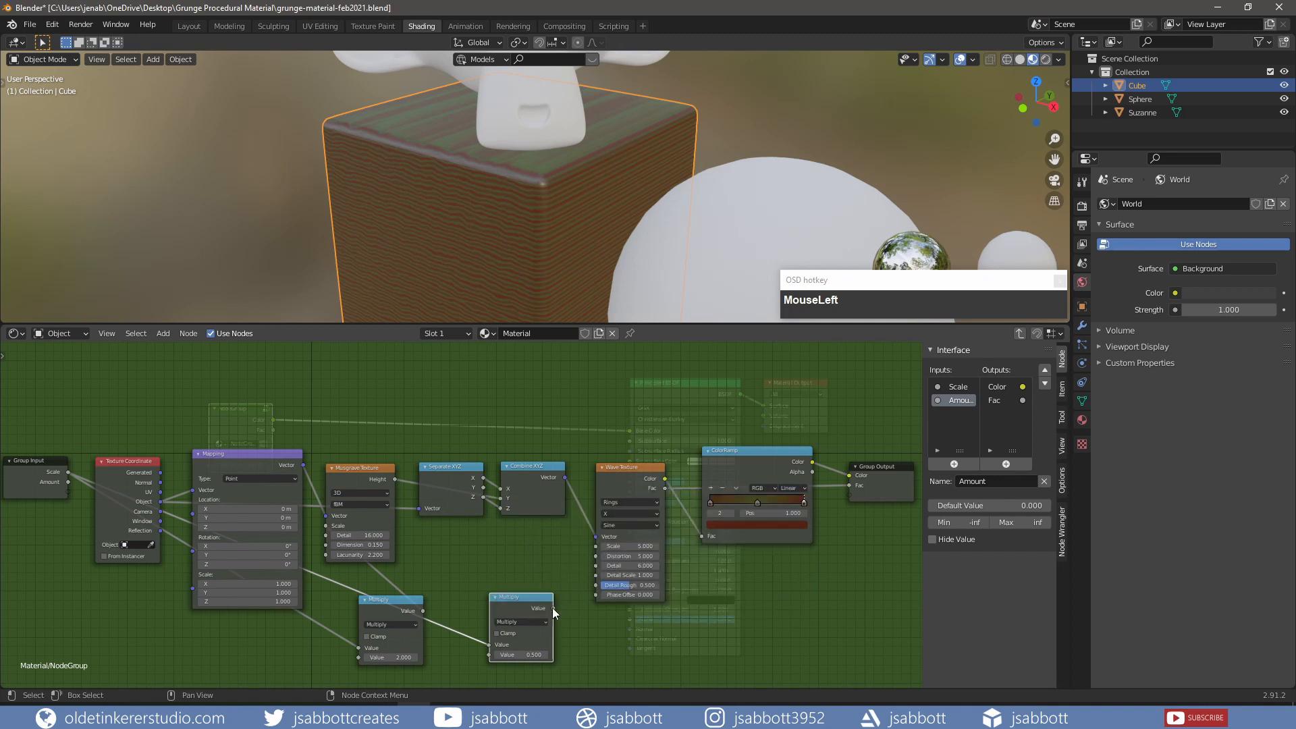
Link the second Multiply node's value to the Wave Texture's Scale, and the Group Input's Scale to the Wave Texture's Detail Scale
{"action": "left_click_drag", "start_coordinate": [553, 608], "coordinate": [597, 549]}
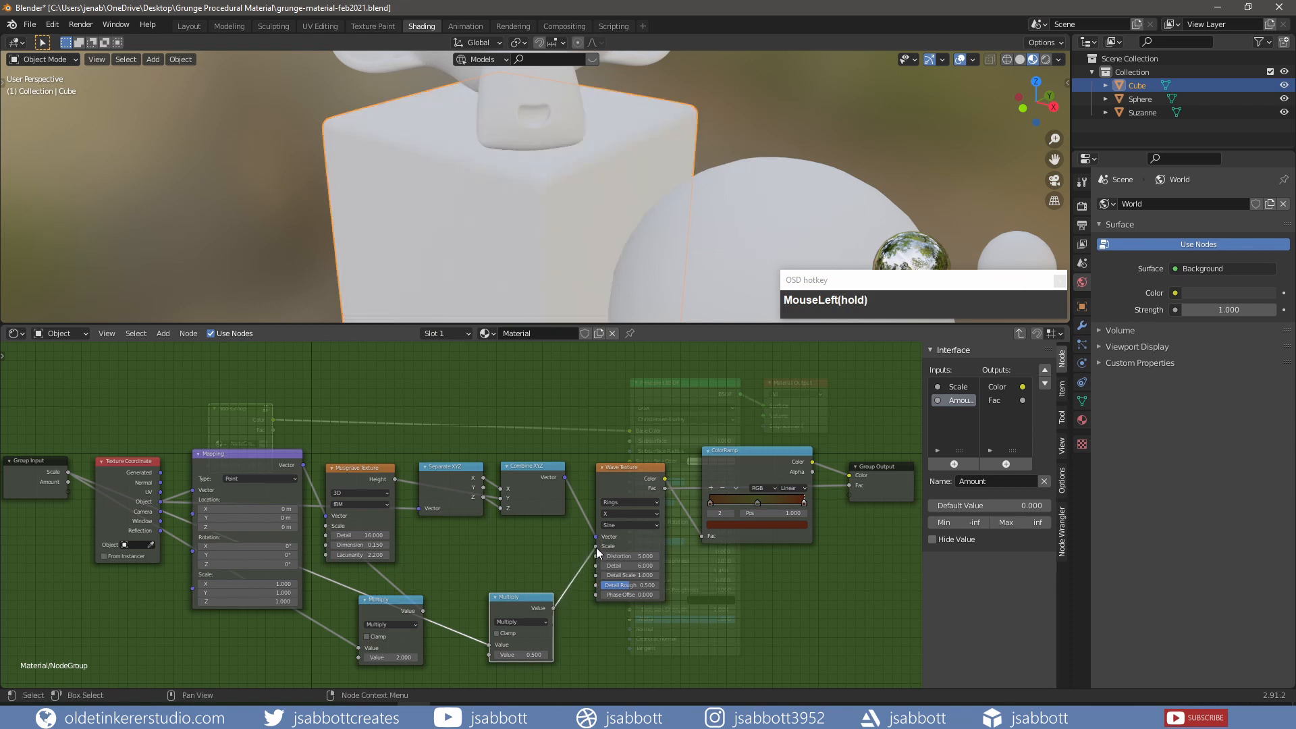
{"action": "key", "text": "ctrl+z"}
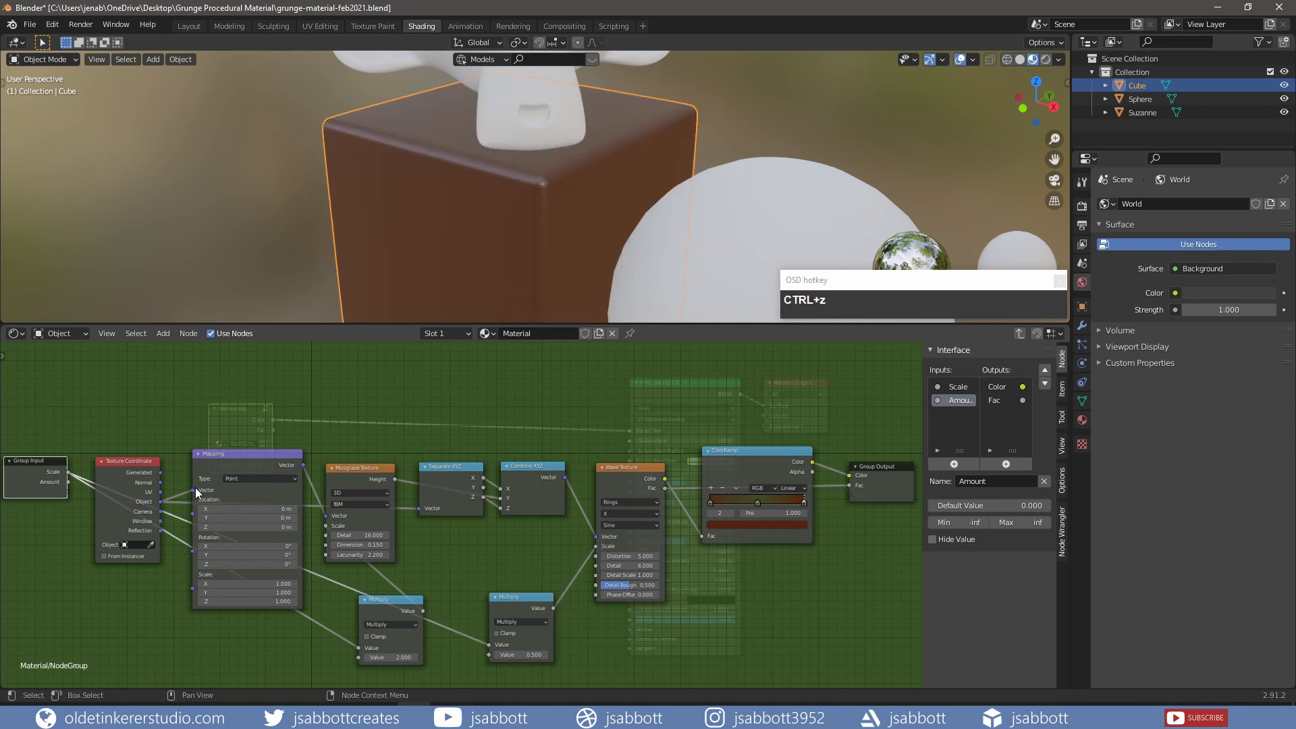
{"action": "left_click", "coordinate": [68, 475]}
{"action": "left_click_drag", "start_coordinate": [68, 476], "coordinate": [595, 578]}
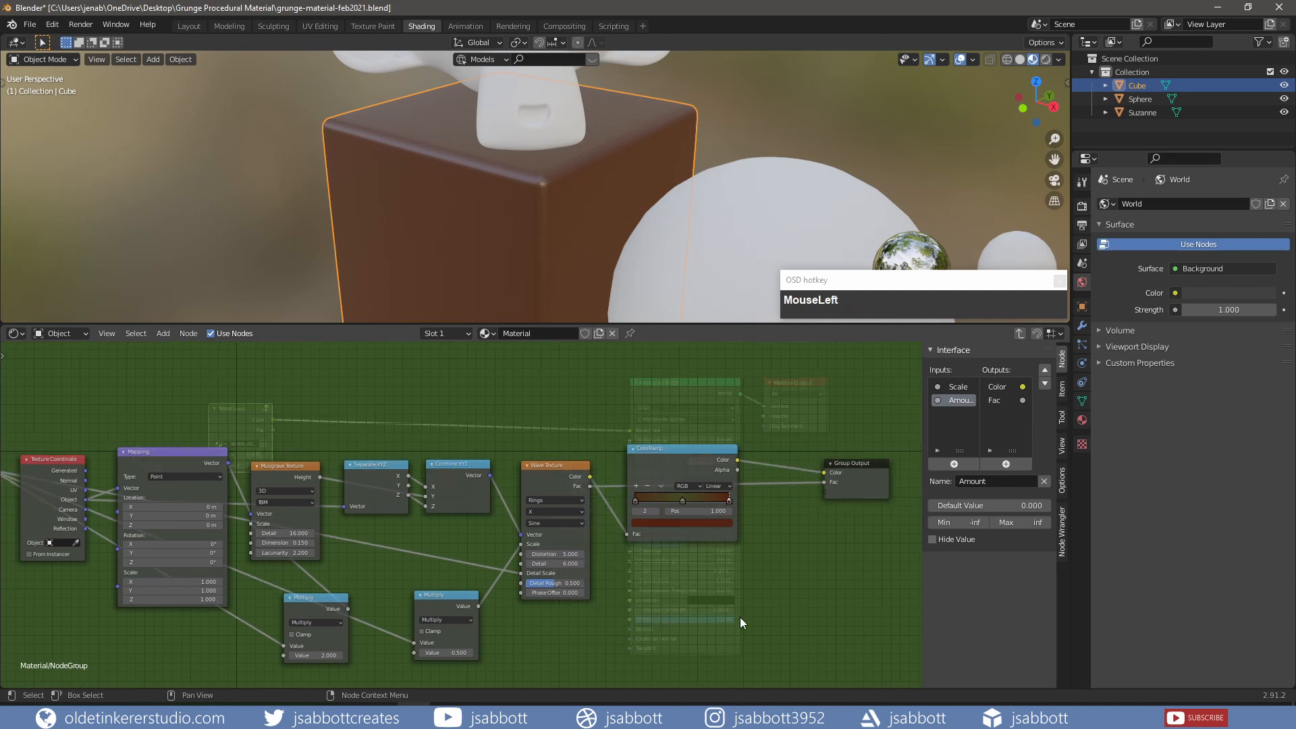
Add a MixRGB node below the Group Output and place a duplicate of it beside it
{"action": "key", "text": "shift+a"}
{"action": "mouse_move", "coordinate": [732, 592]}
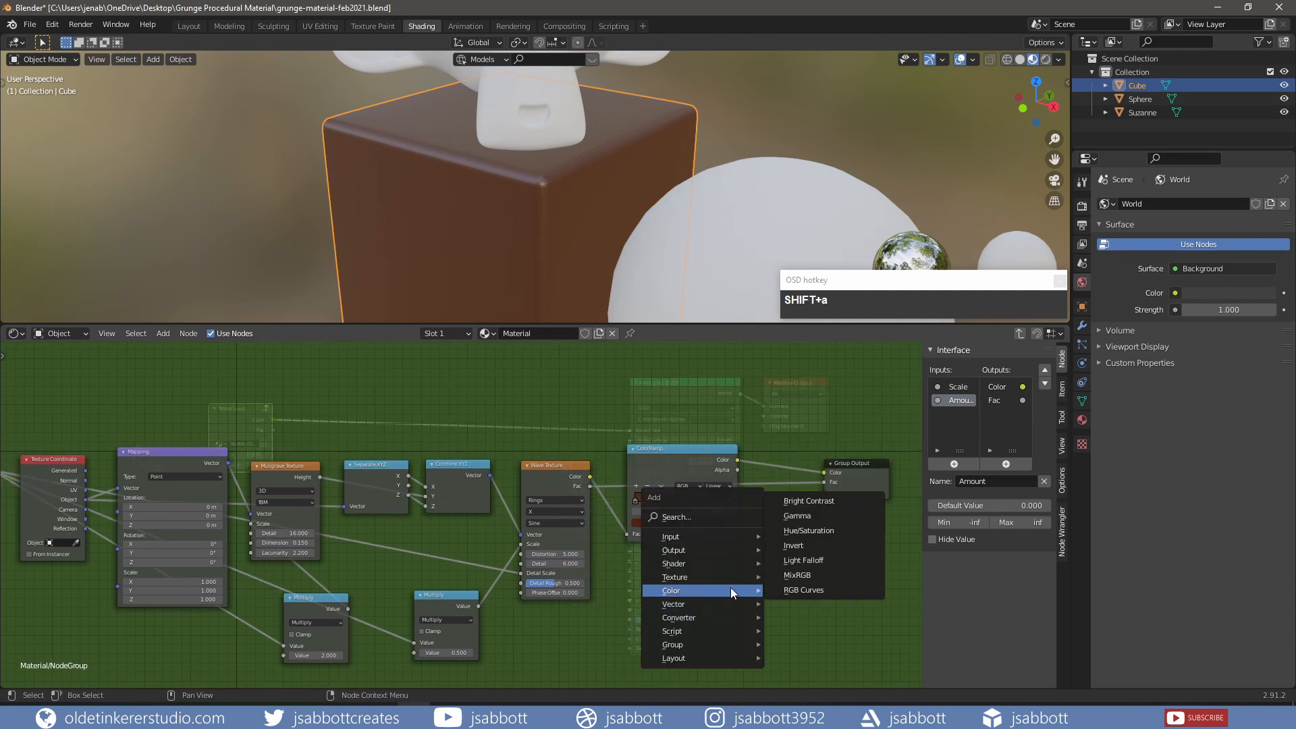
{"action": "left_click", "coordinate": [796, 576]}
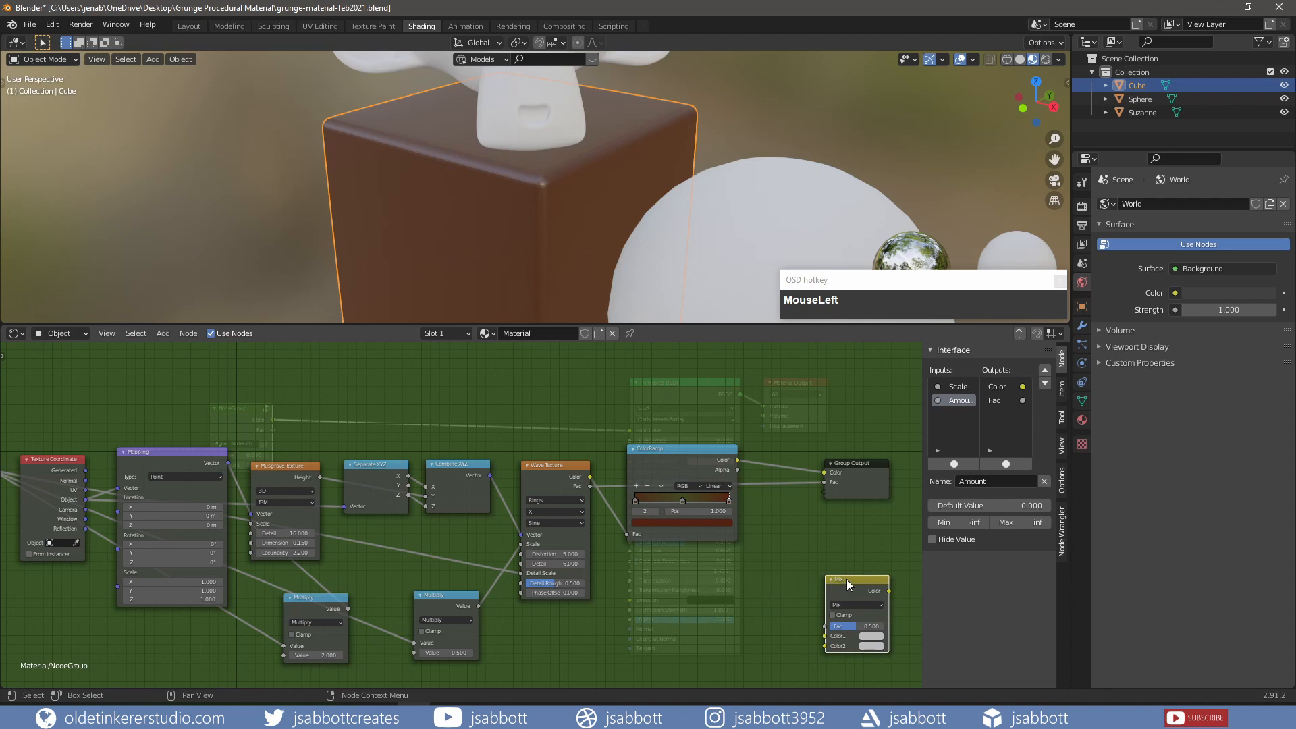
{"action": "key", "text": "shift+d"}
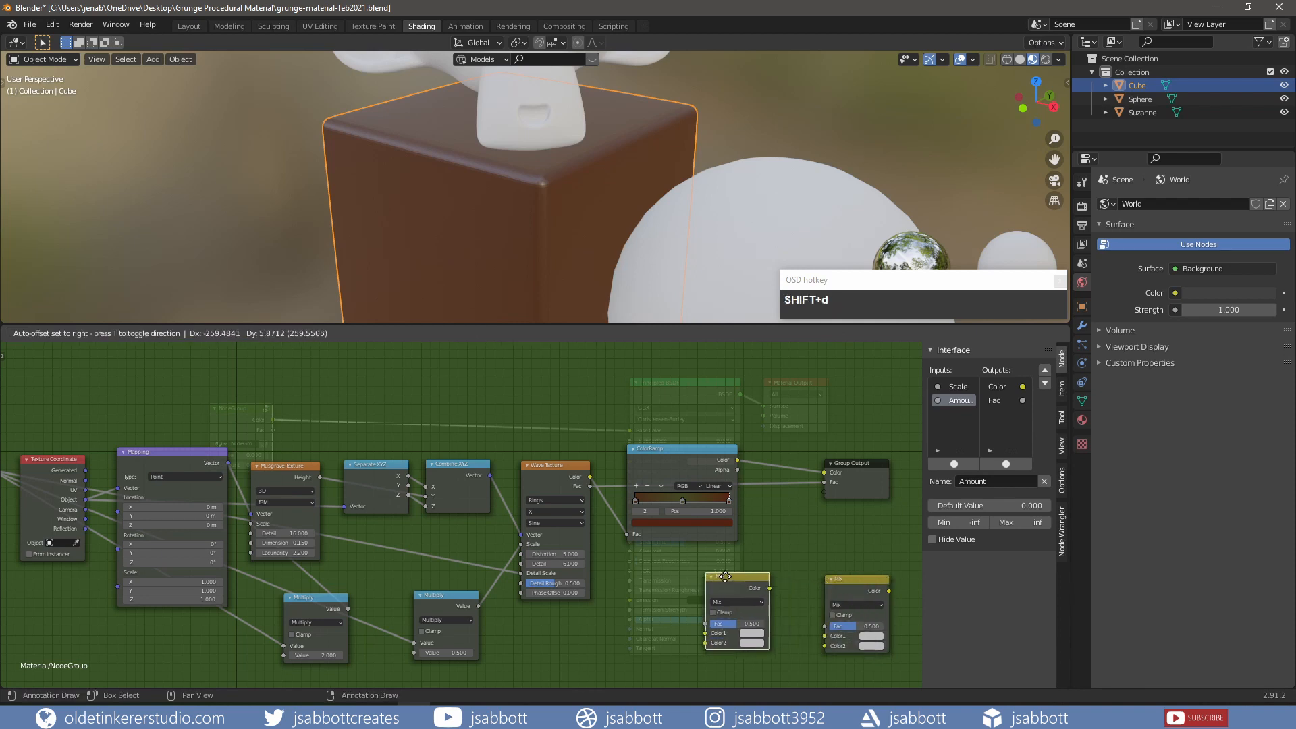
{"action": "left_click", "coordinate": [739, 576]}
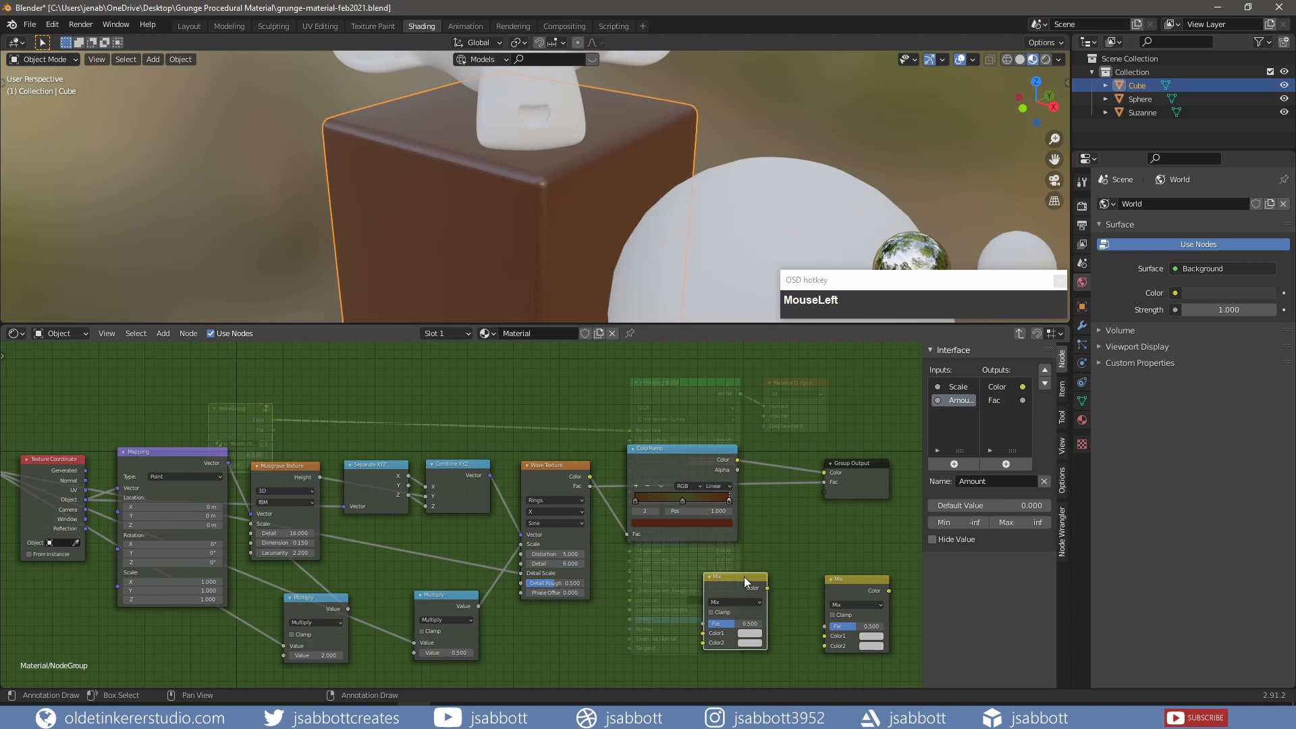
Insert one Mix node between the ColorRamp and the Group Output's Color, and the other between the Wave Texture's Fac and the Group Output's Fac
{"action": "left_click_drag", "start_coordinate": [744, 577], "coordinate": [787, 459]}
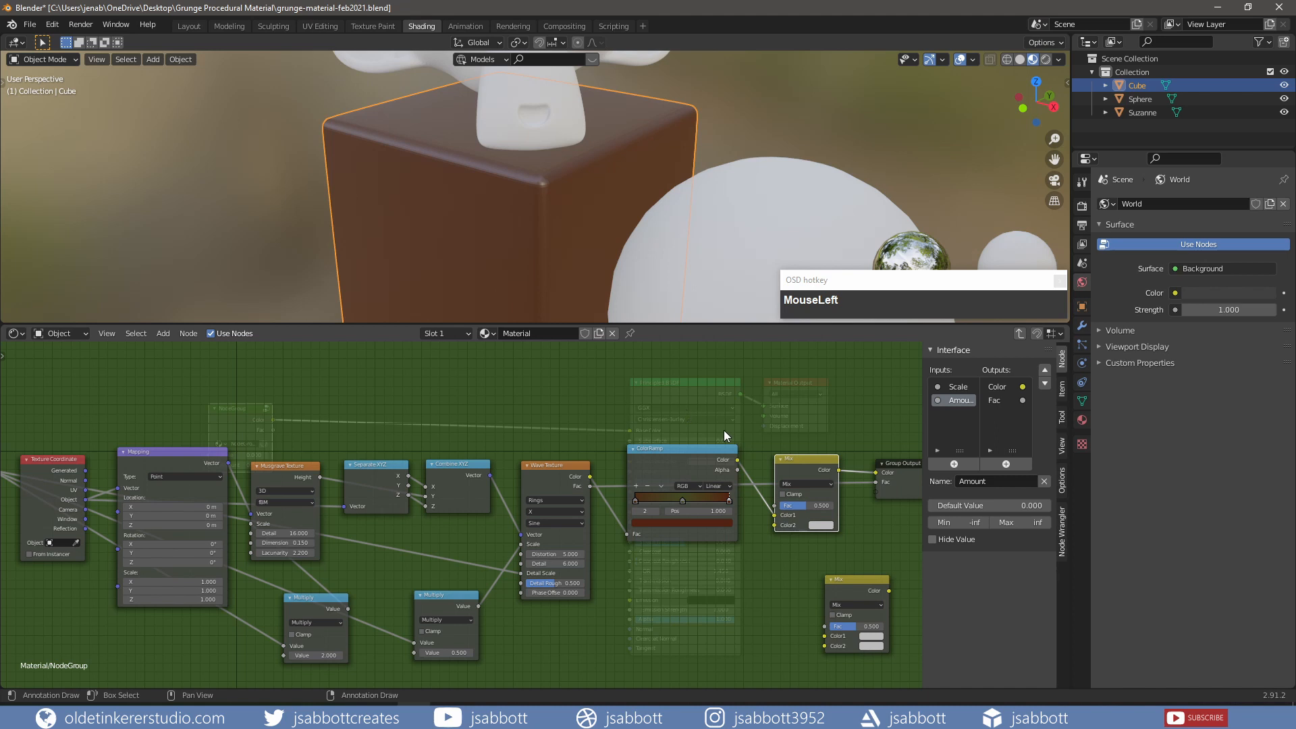
{"action": "left_click_drag", "start_coordinate": [696, 425], "coordinate": [813, 504]}
{"action": "left_click_drag", "start_coordinate": [801, 459], "coordinate": [821, 459]}
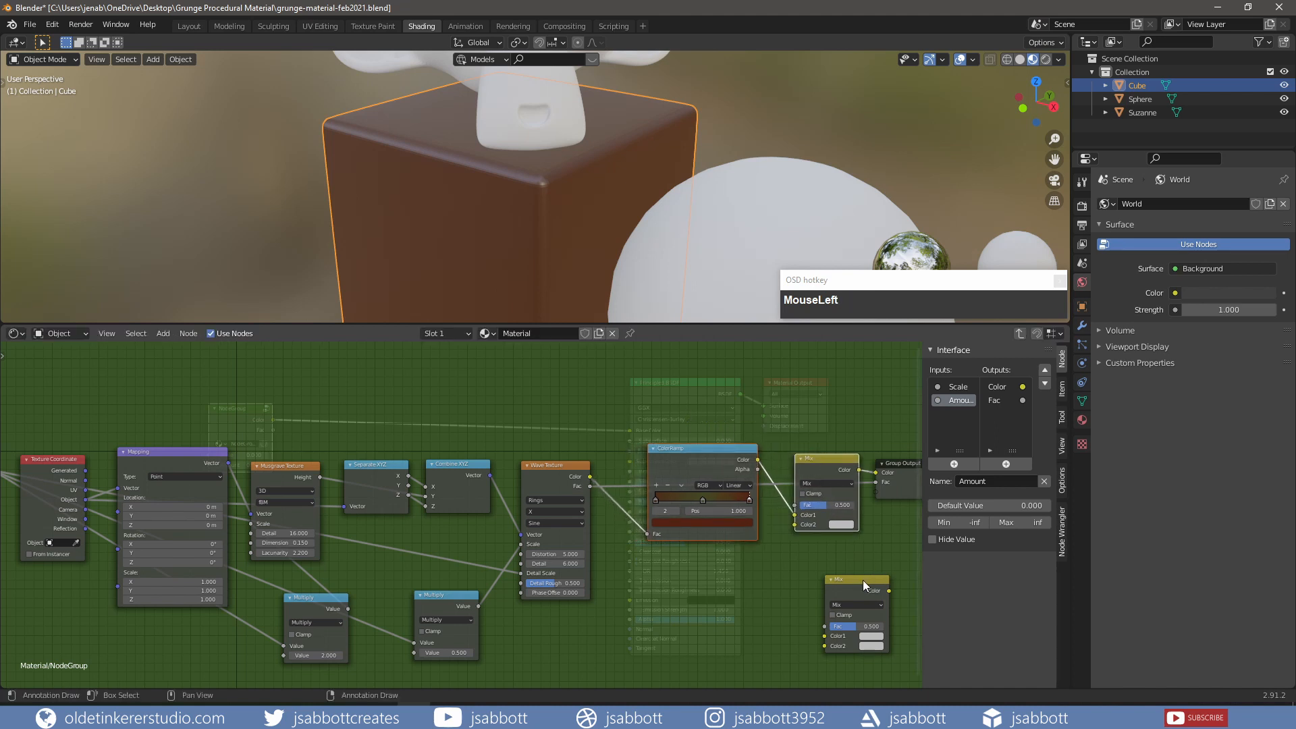
{"action": "left_click_drag", "start_coordinate": [863, 581], "coordinate": [648, 366]}
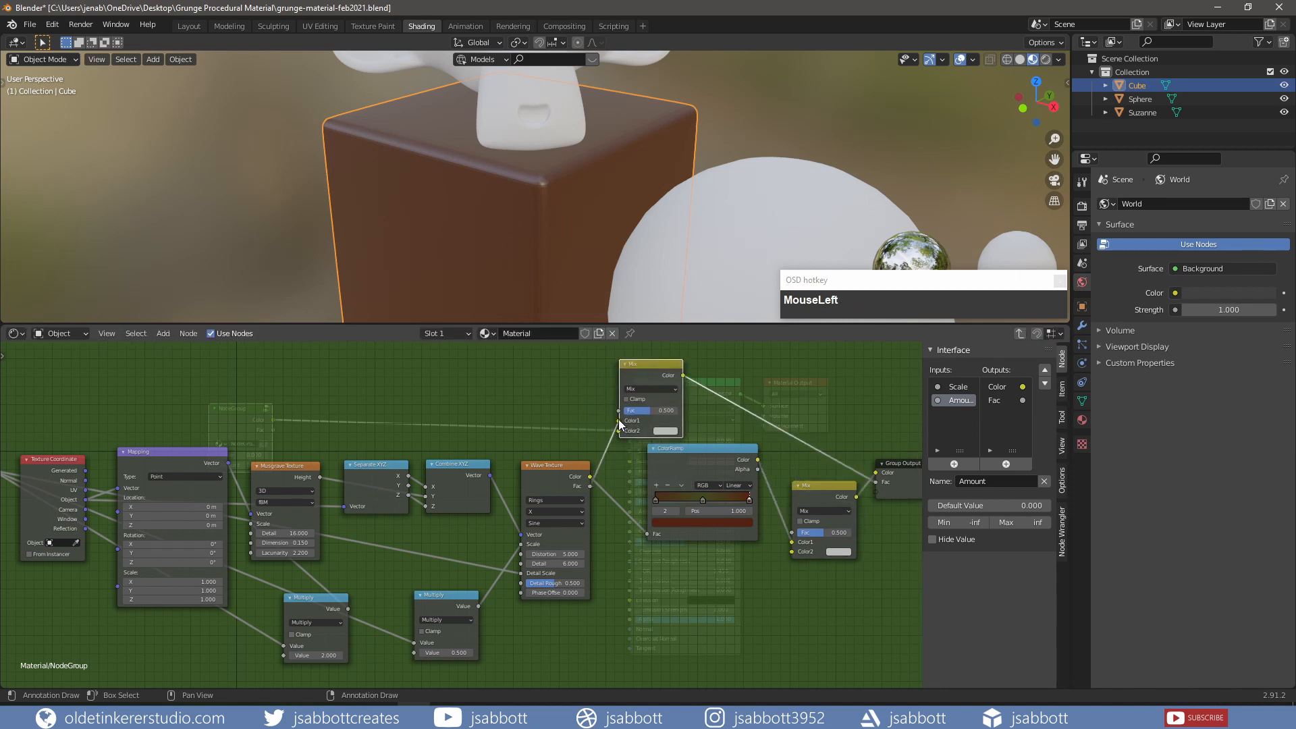
Move the incoming link of both Mix nodes from Color1 to Color2, and link the Group Input's Amount to the Fac of each
{"action": "left_click_drag", "start_coordinate": [618, 420], "coordinate": [619, 430]}
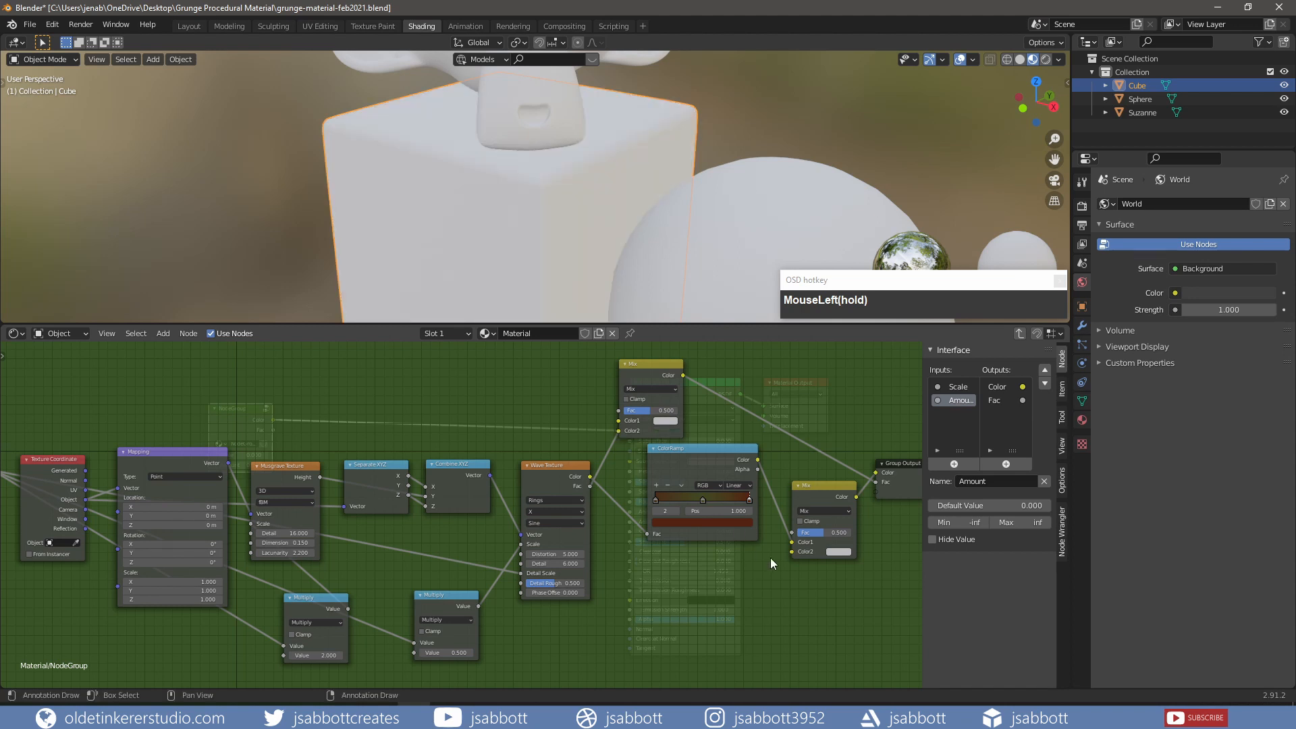
{"action": "left_click_drag", "start_coordinate": [792, 542], "coordinate": [790, 552]}
{"action": "scroll", "coordinate": [774, 581], "scroll_direction": "down", "scroll_amount": 1}
{"action": "middle_click_drag", "start_coordinate": [774, 581], "coordinate": [789, 575]}
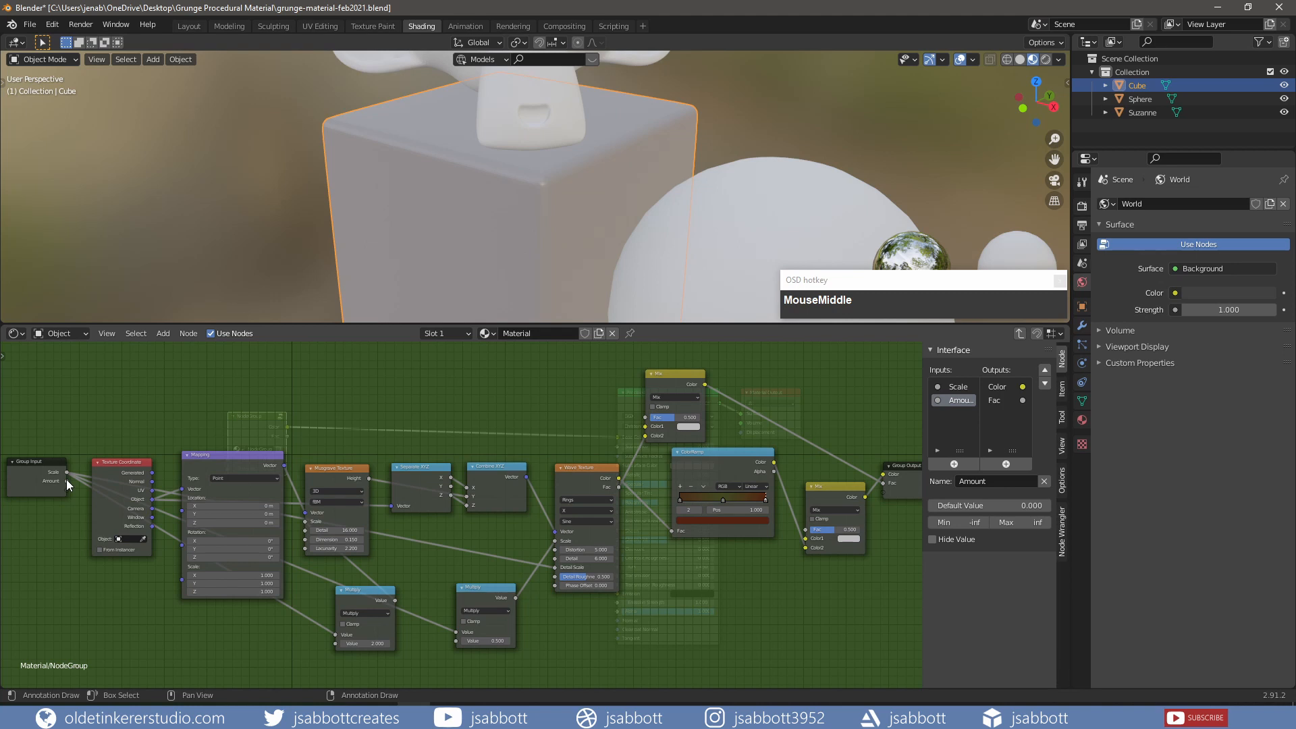
{"action": "left_click_drag", "start_coordinate": [66, 480], "coordinate": [646, 418]}
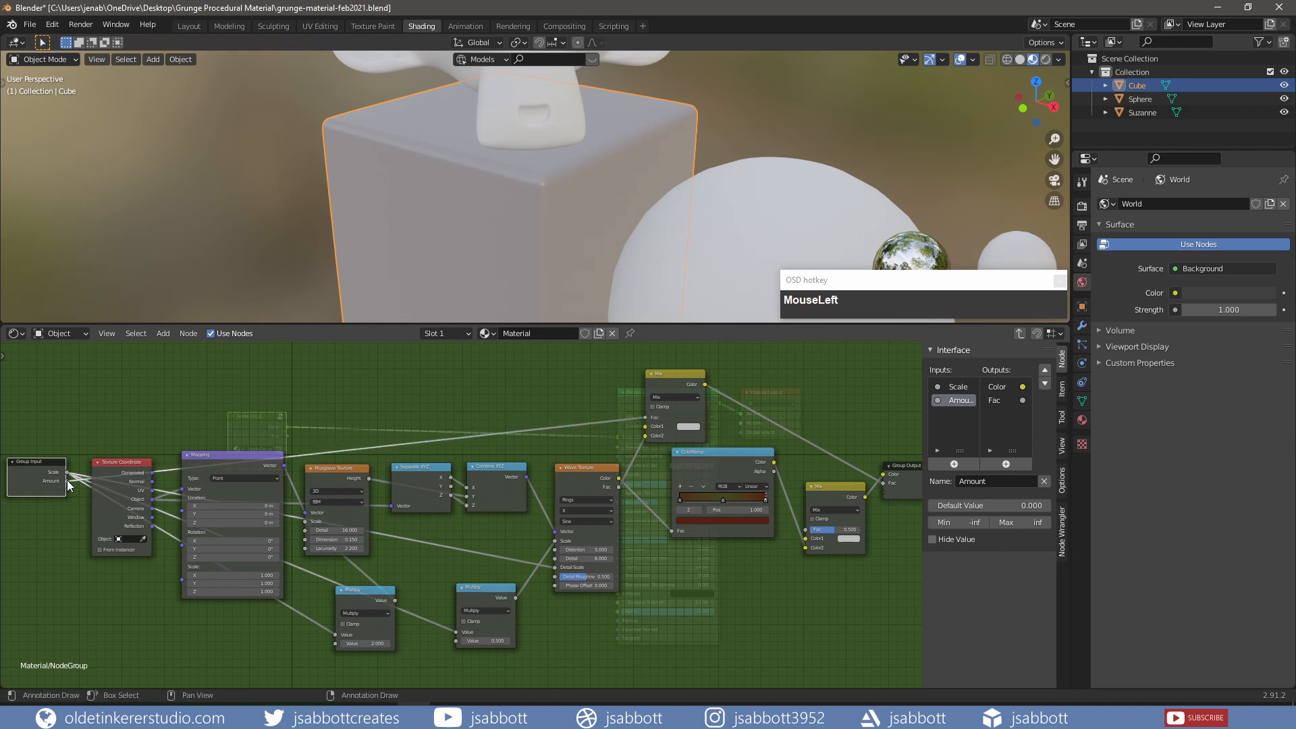
{"action": "left_click_drag", "start_coordinate": [67, 480], "coordinate": [804, 529]}
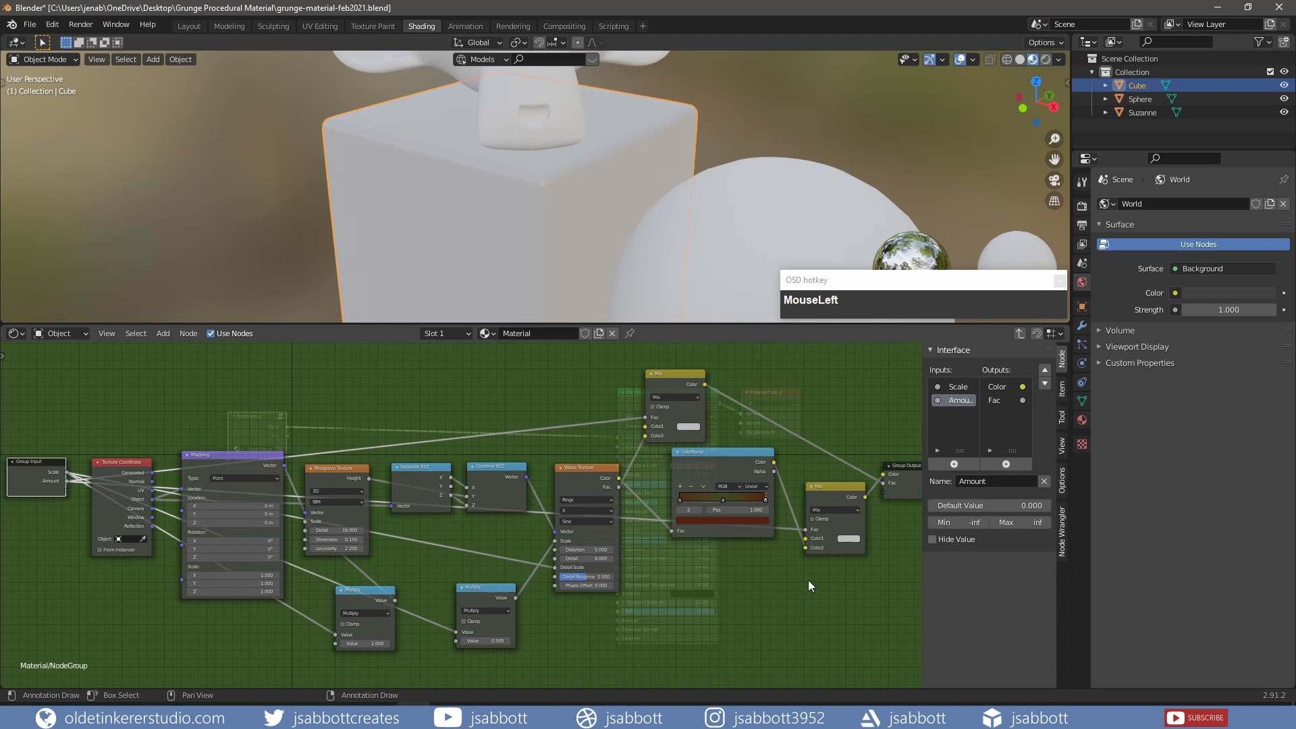
Set Color1 of both Mix nodes to white
{"action": "middle_click_drag", "start_coordinate": [691, 428], "coordinate": [603, 431]}
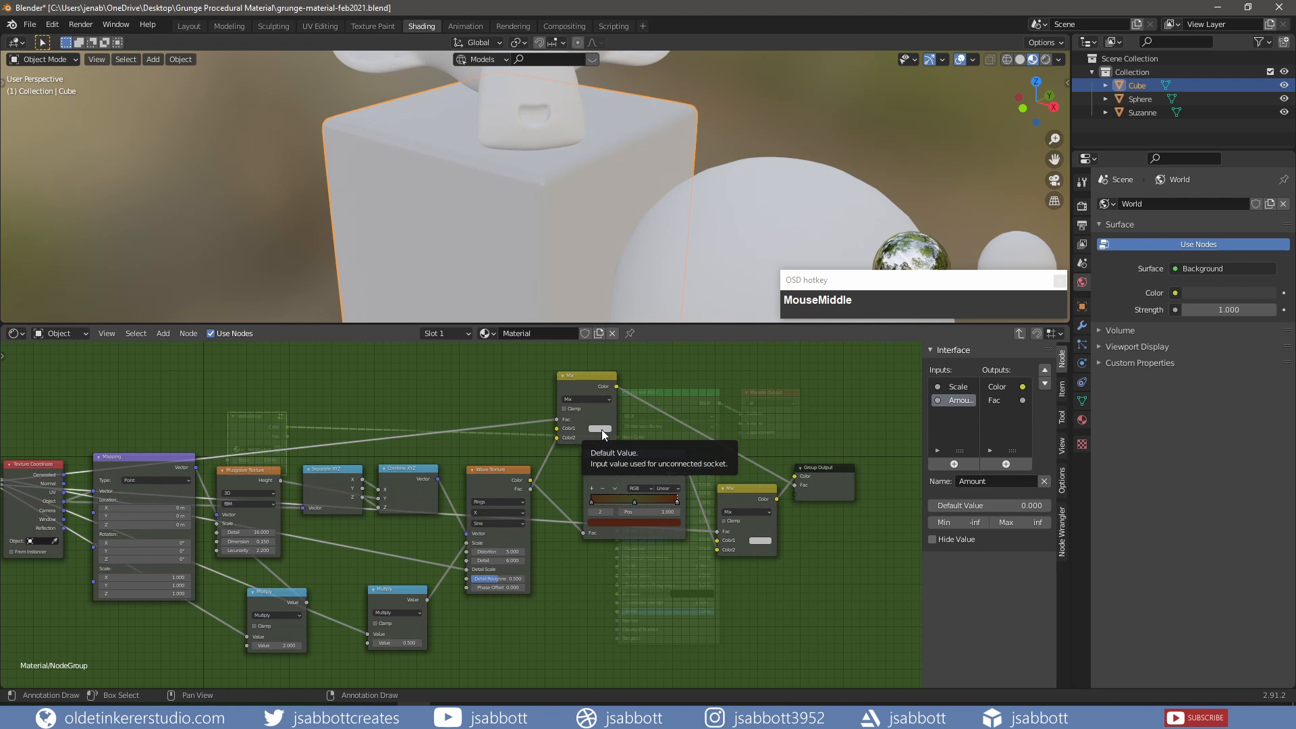
{"action": "left_click", "coordinate": [602, 430]}
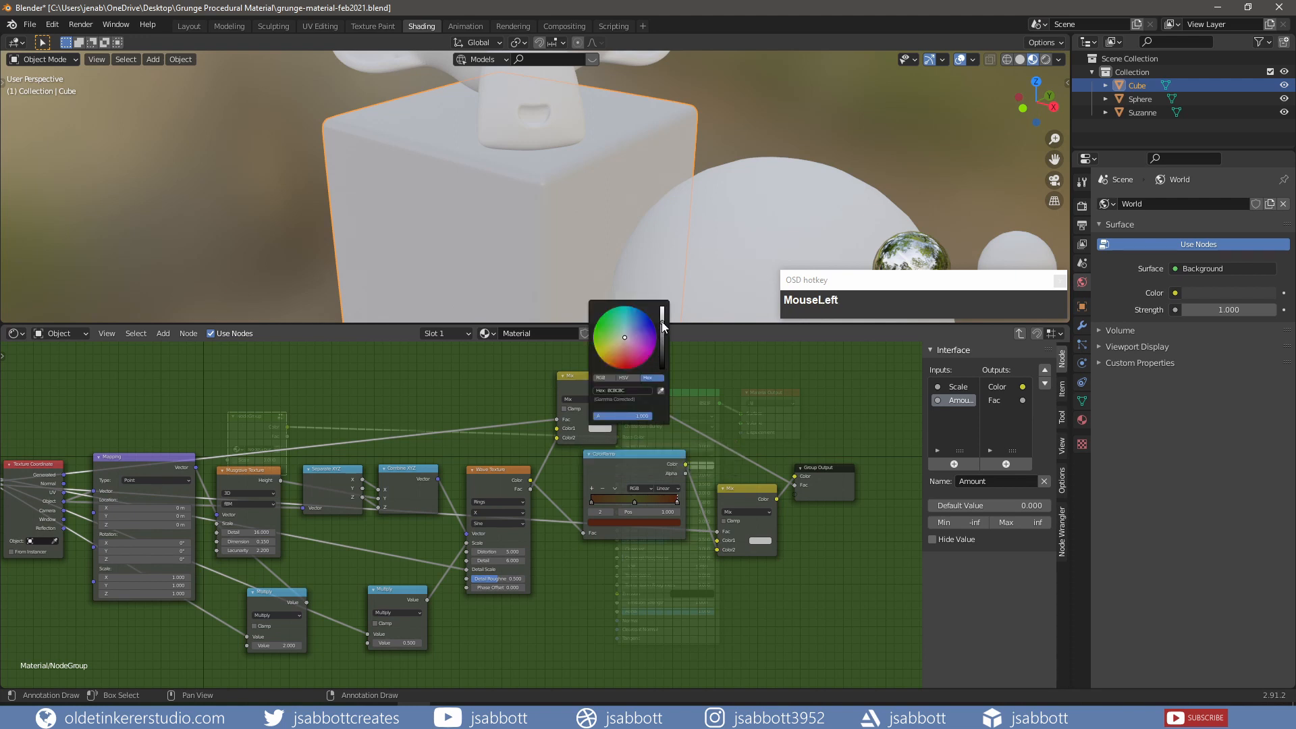
{"action": "left_click_drag", "start_coordinate": [662, 322], "coordinate": [662, 307]}
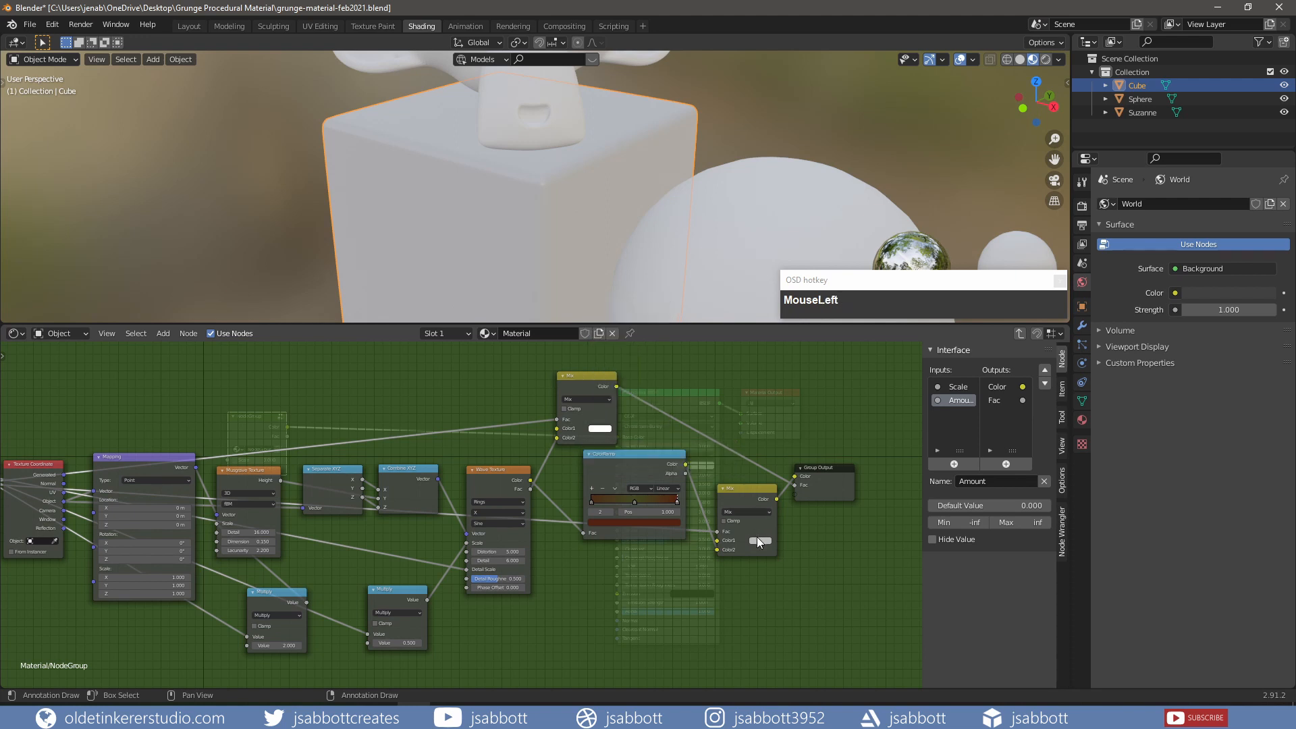
{"action": "left_click", "coordinate": [758, 539]}
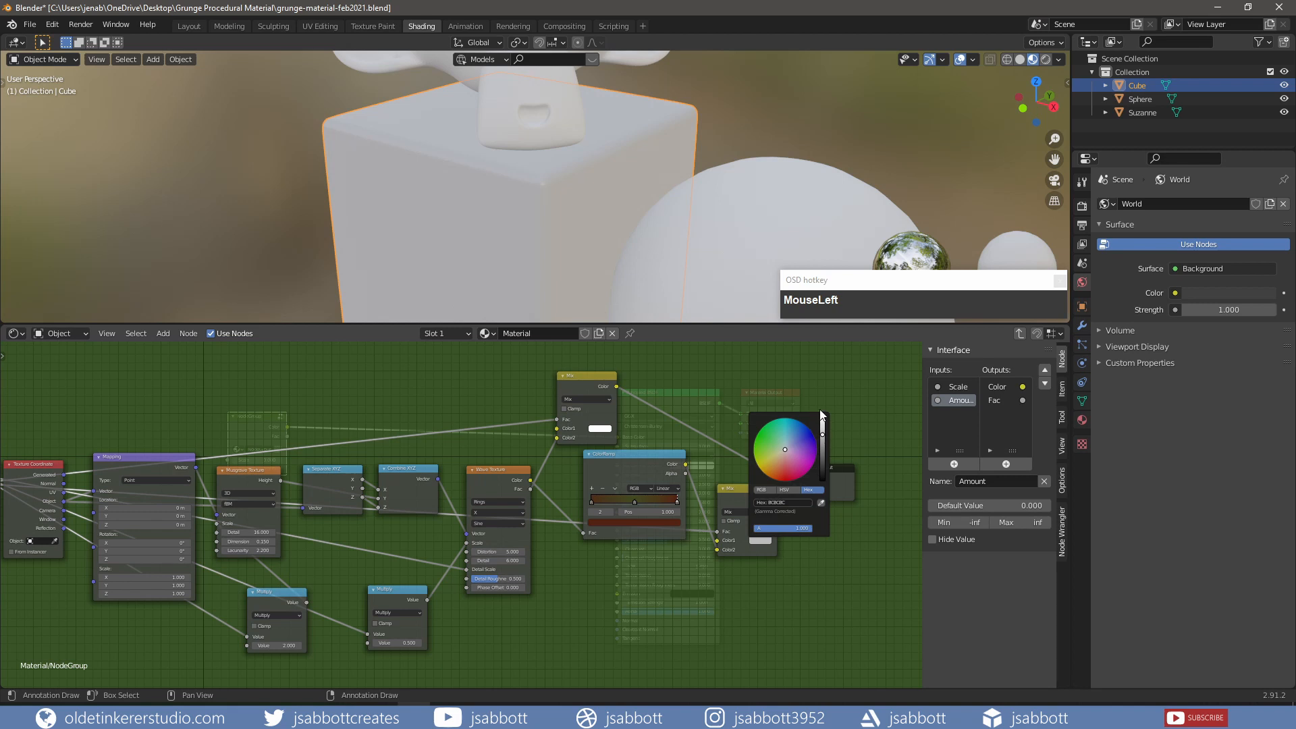
{"action": "left_click_drag", "start_coordinate": [821, 414], "coordinate": [822, 413]}
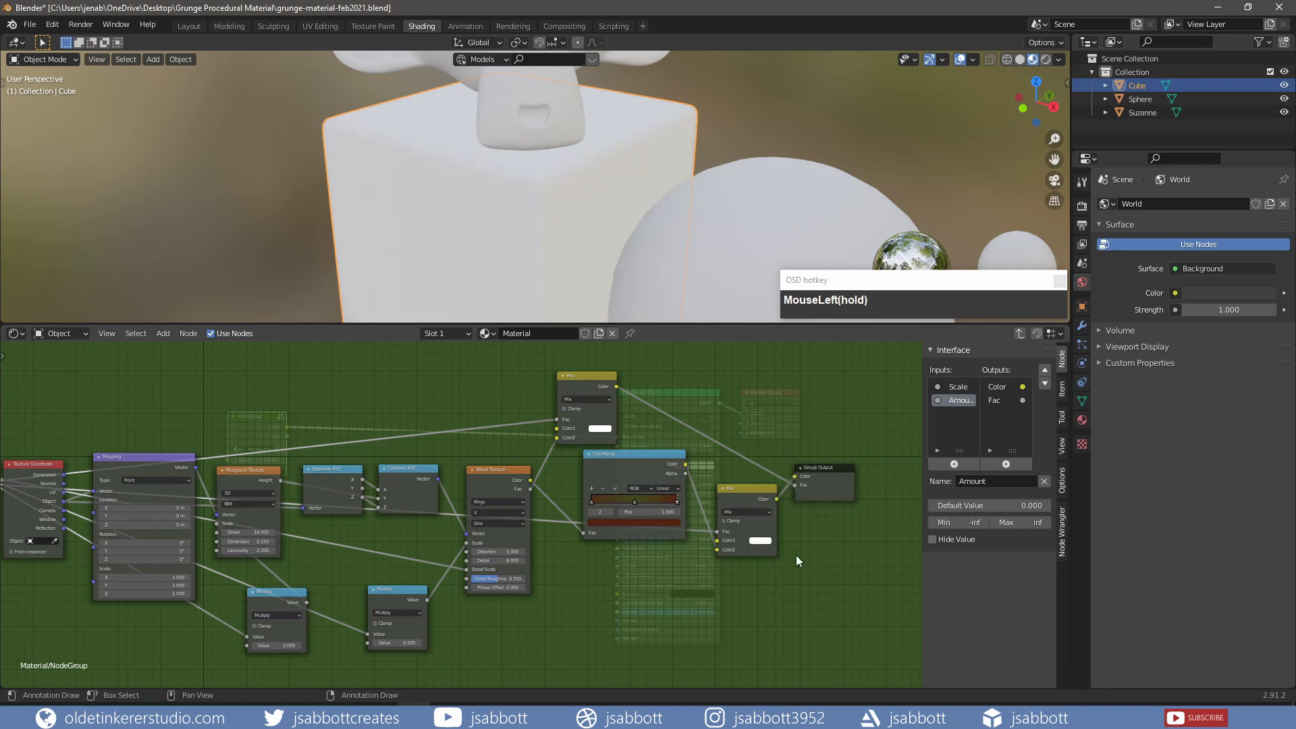
{"action": "key", "text": "ctrl+space"}
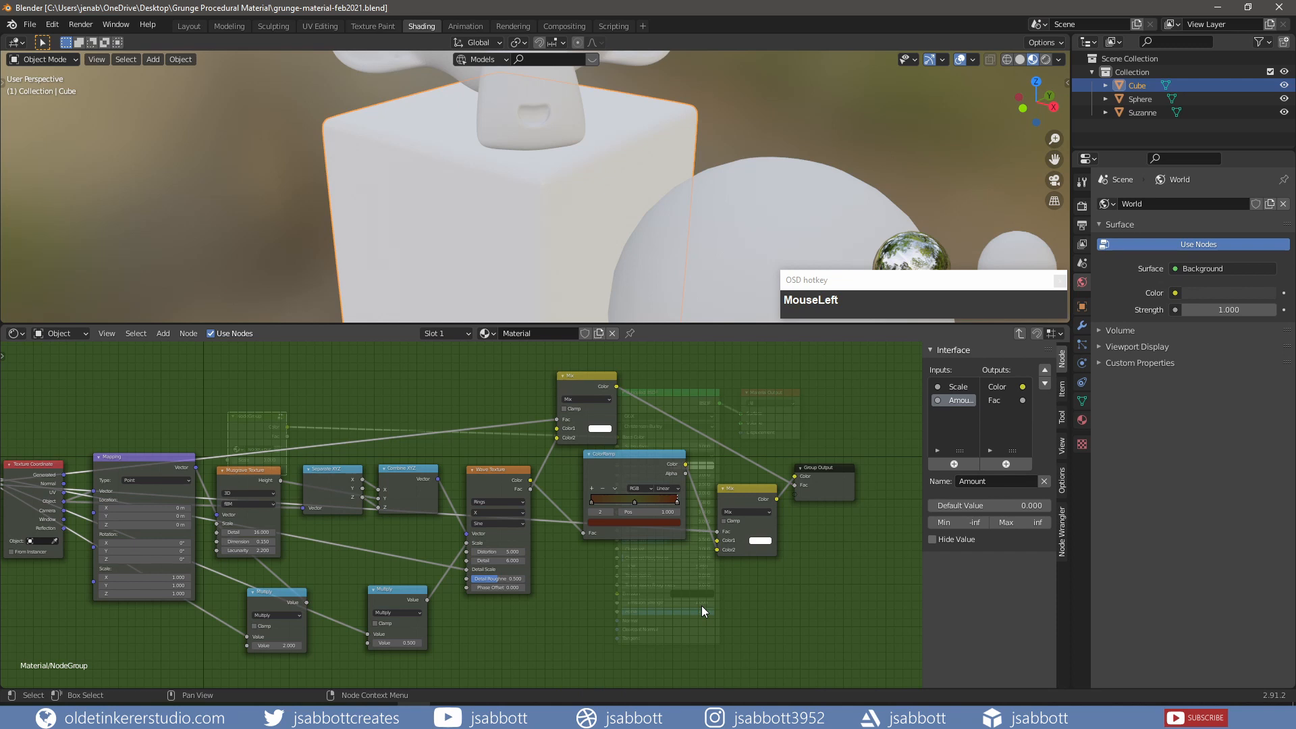
Exit the node group and rename it grunge
{"action": "key", "text": "Tab"}
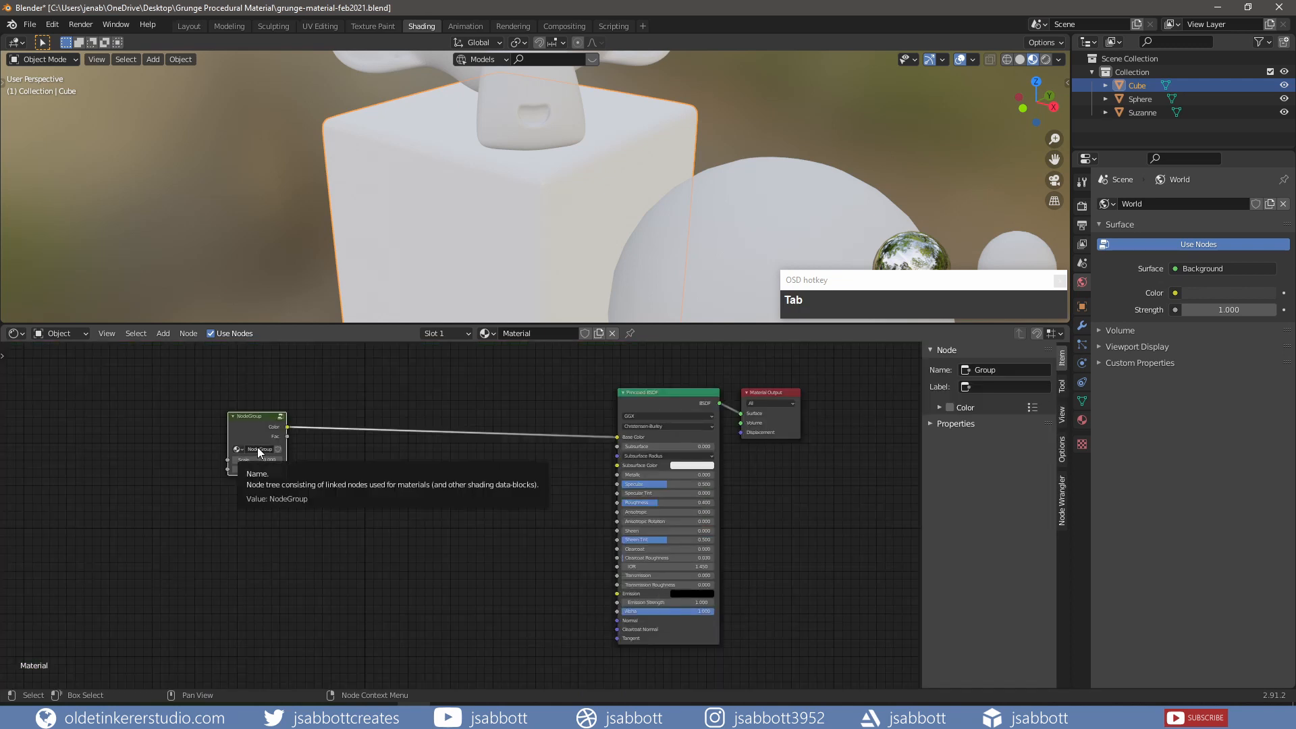
{"action": "left_click_drag", "start_coordinate": [258, 448], "coordinate": [326, 505]}
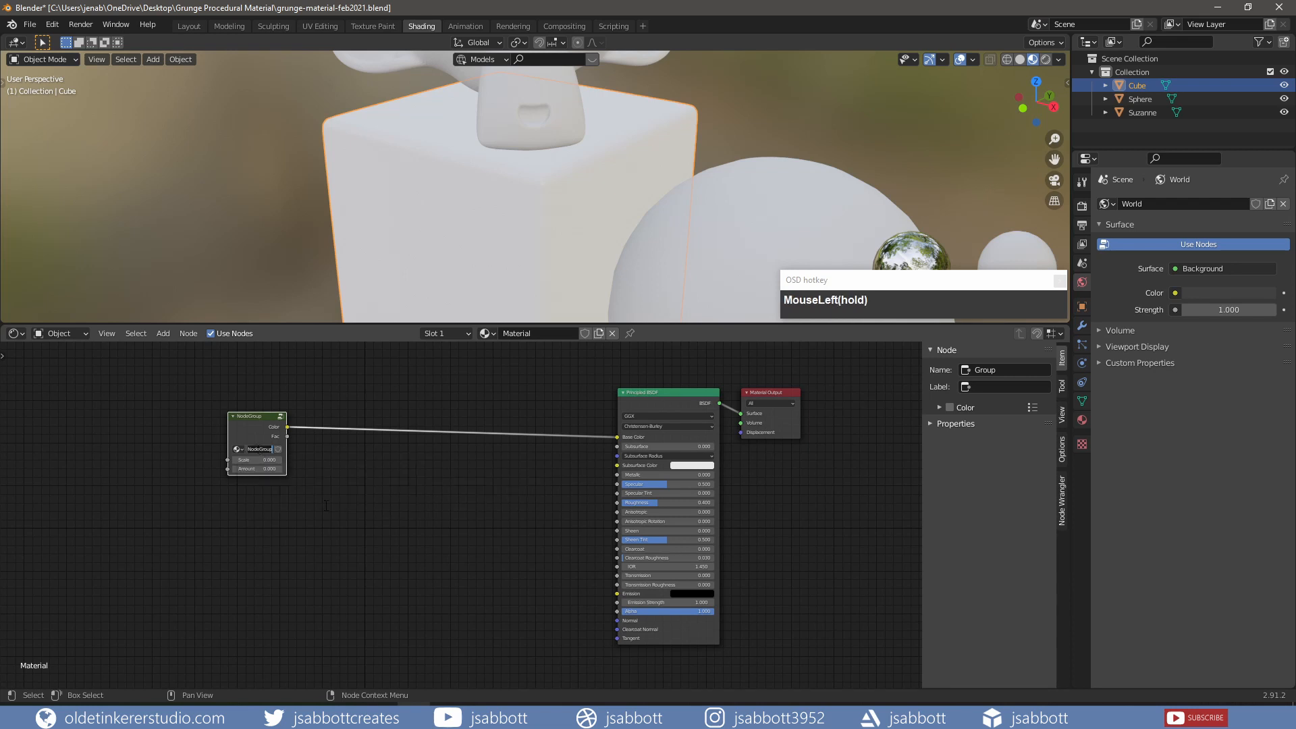
{"action": "type", "text": "grunge"}
{"action": "key", "text": "Return"}
Add a Diffuse BSDF node between the grunge group and the Principled BSDF, just below their link
{"action": "key", "text": "shift+a"}
{"action": "mouse_move", "coordinate": [354, 573]}
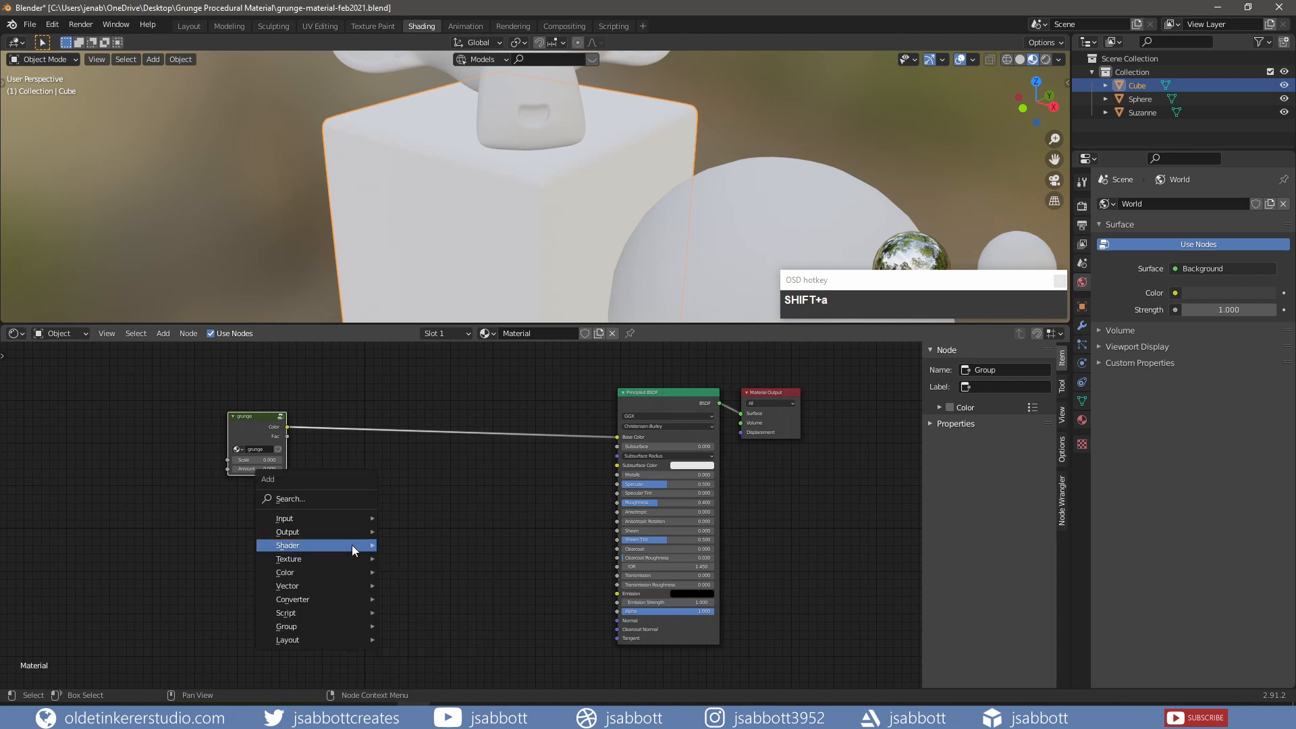
{"action": "mouse_move", "coordinate": [352, 545]}
{"action": "left_click", "coordinate": [451, 334]}
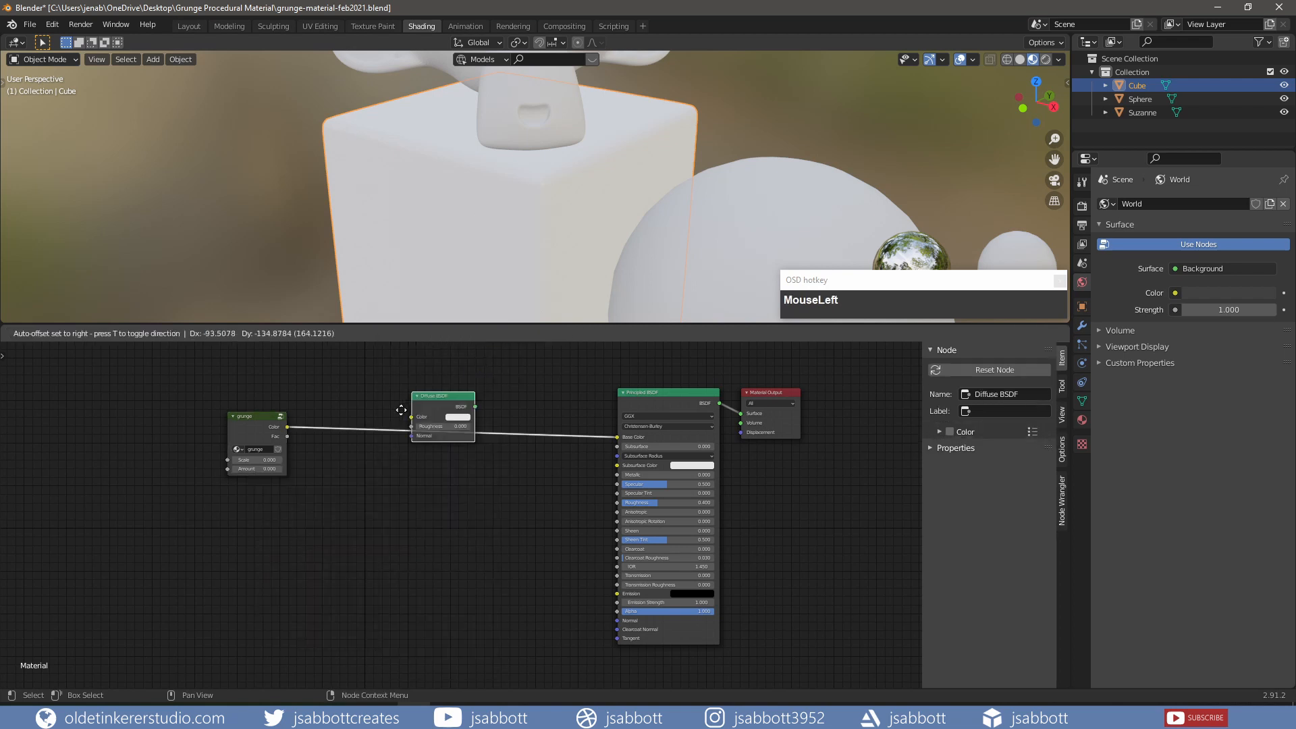
{"action": "left_click", "coordinate": [357, 450]}
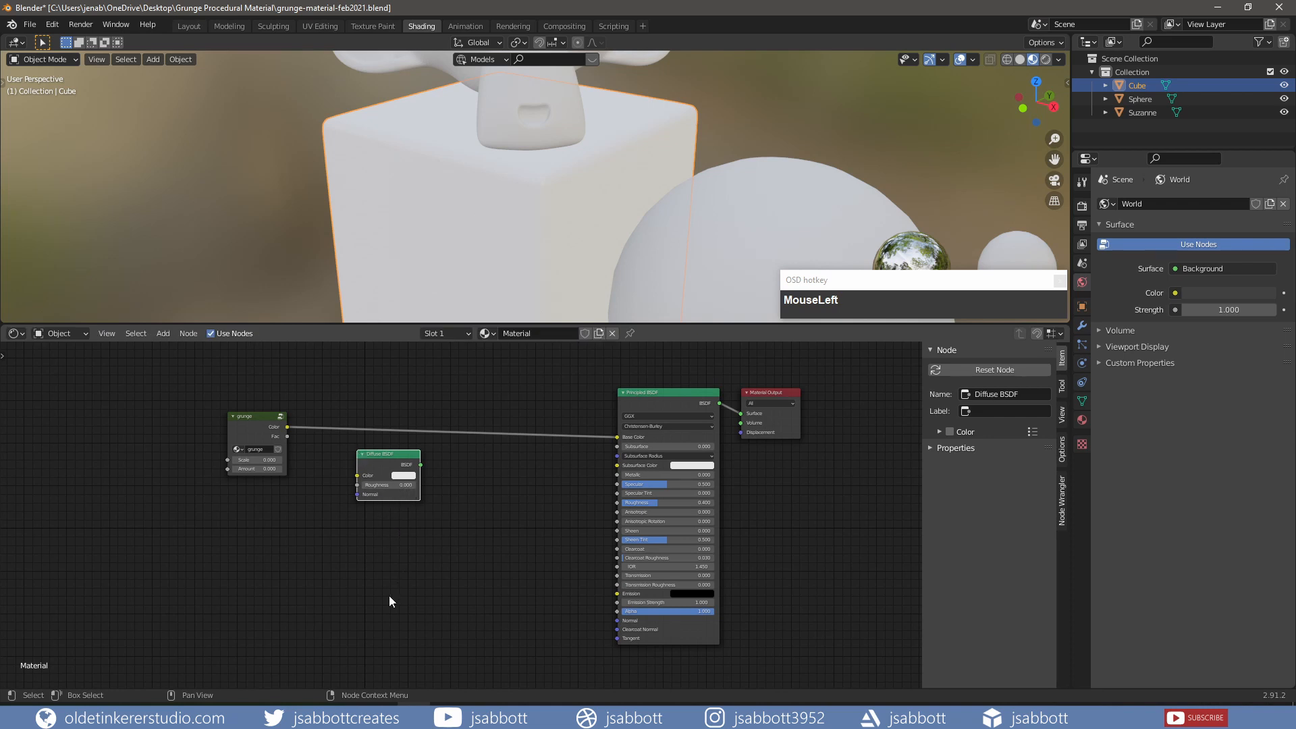
Add a Glossy BSDF node directly below the Diffuse BSDF
{"action": "key", "text": "shift+a"}
{"action": "mouse_move", "coordinate": [386, 609]}
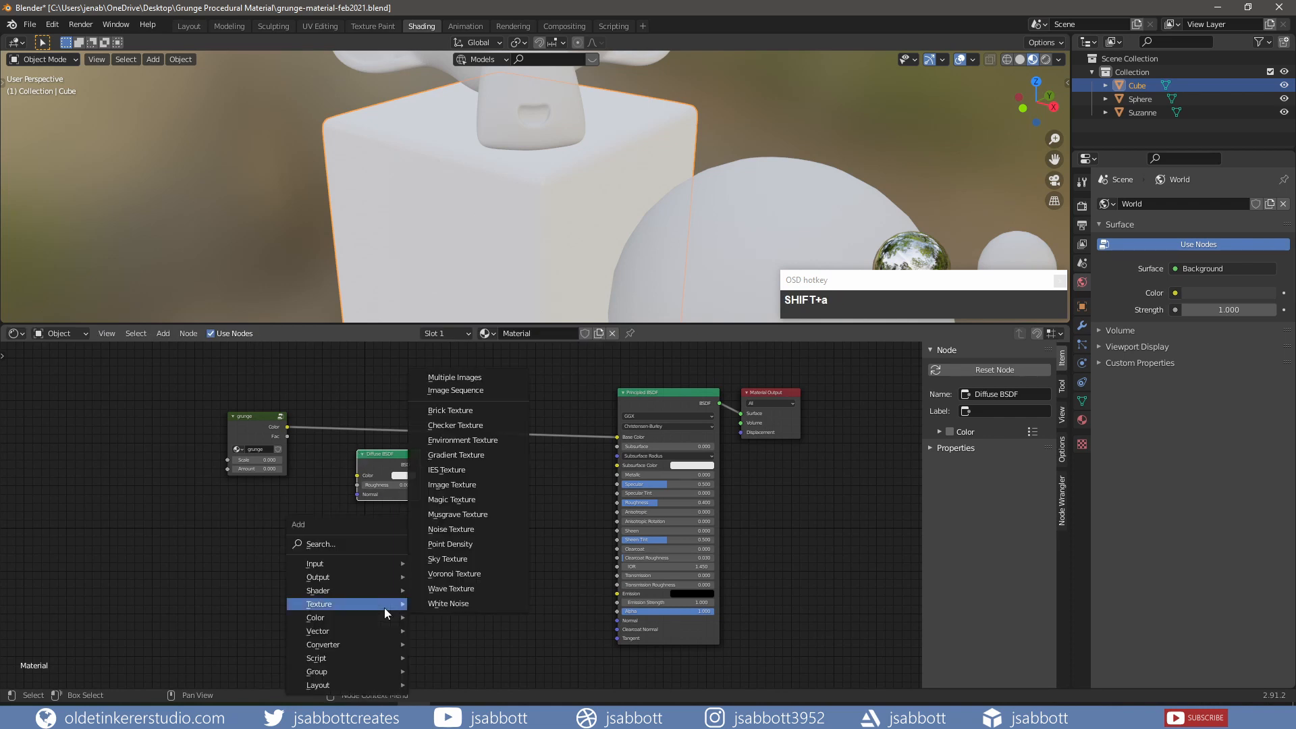
{"action": "mouse_move", "coordinate": [351, 592]}
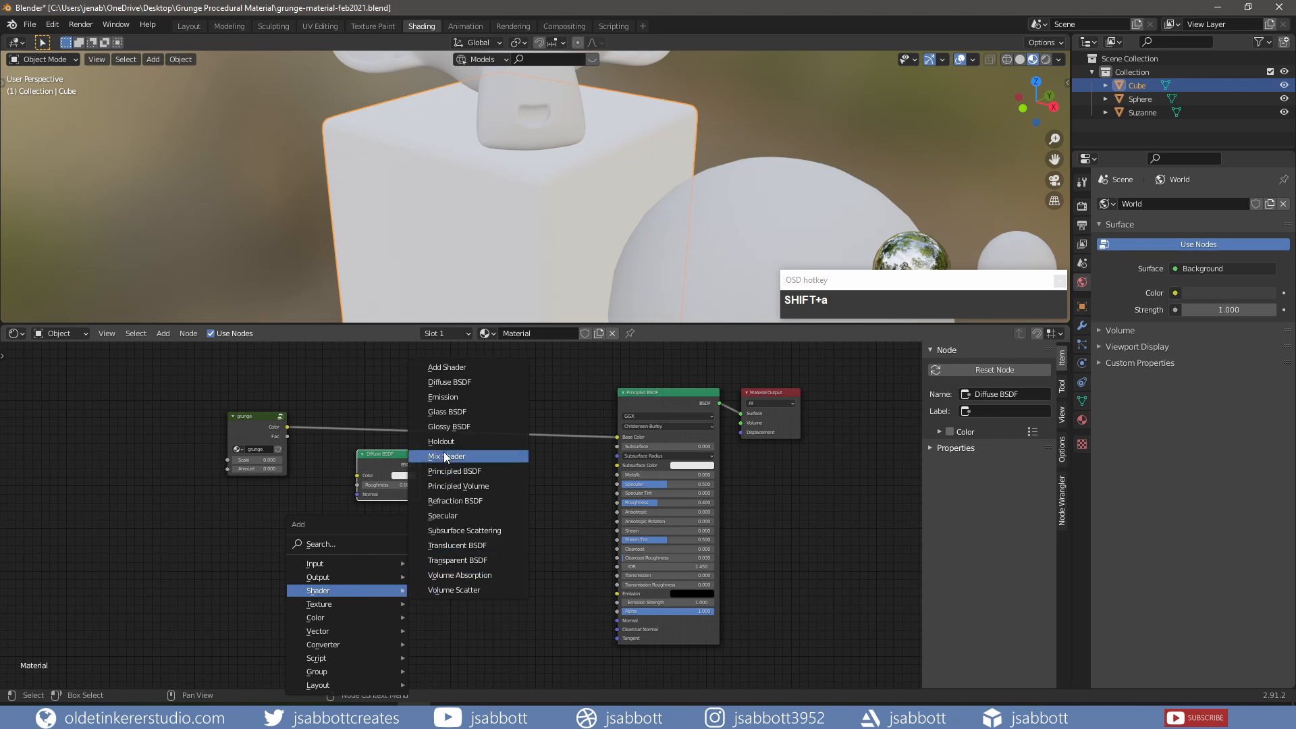
{"action": "left_click", "coordinate": [448, 428]}
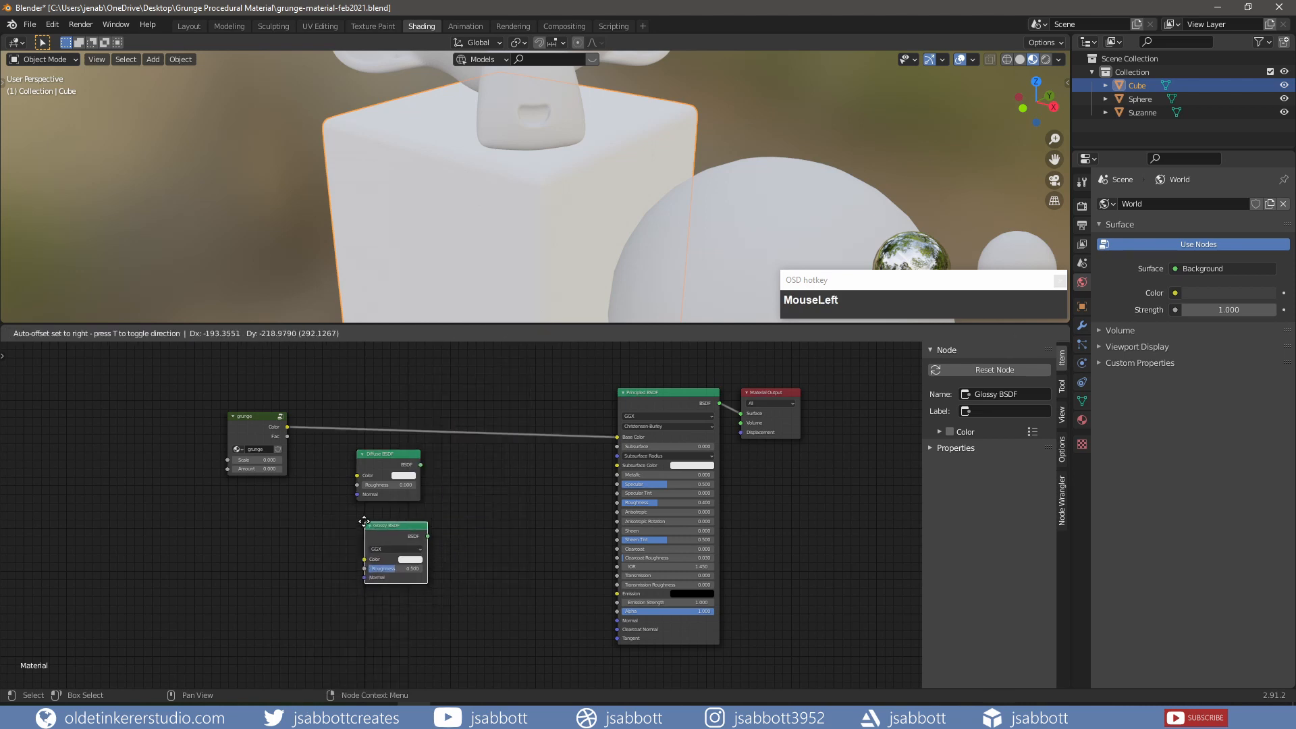
{"action": "left_click", "coordinate": [364, 521]}
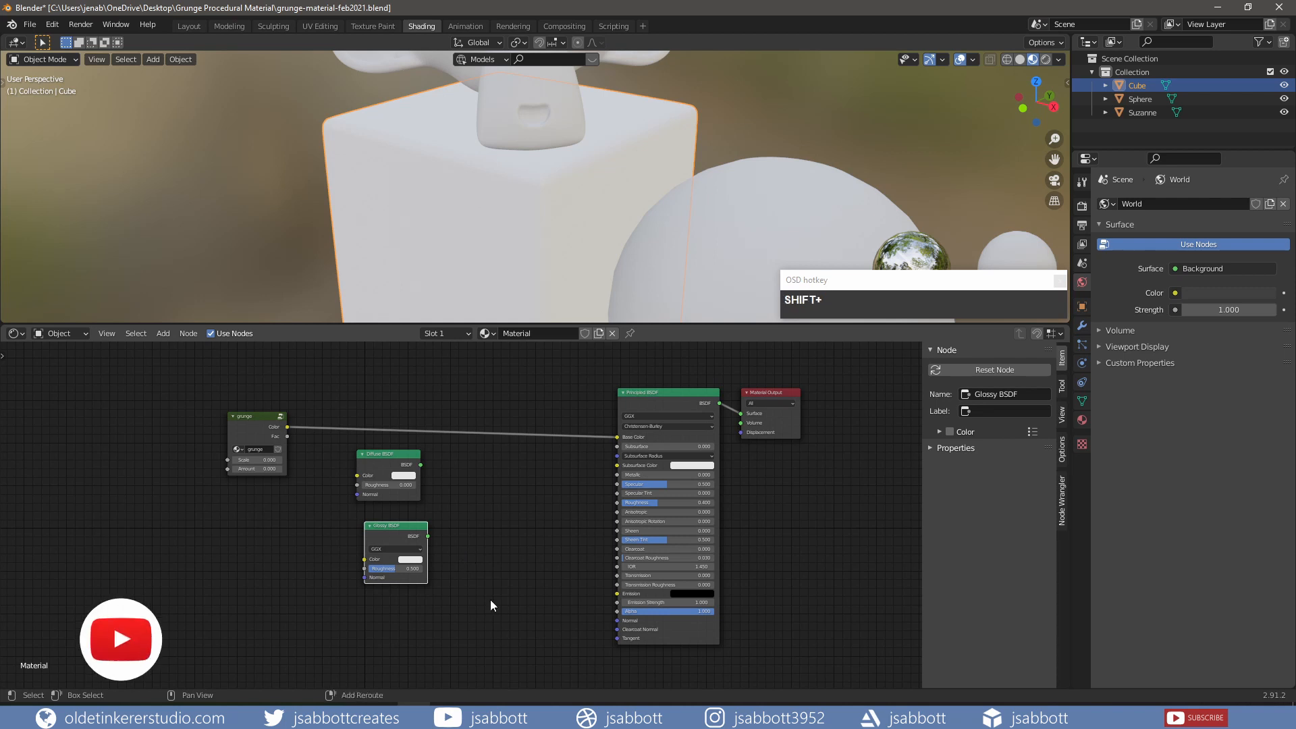
Add a Mix Shader beside the two BSDF nodes and link the Diffuse and Glossy outputs to its shader inputs
{"action": "key", "text": "shift+a"}
{"action": "mouse_move", "coordinate": [489, 594]}
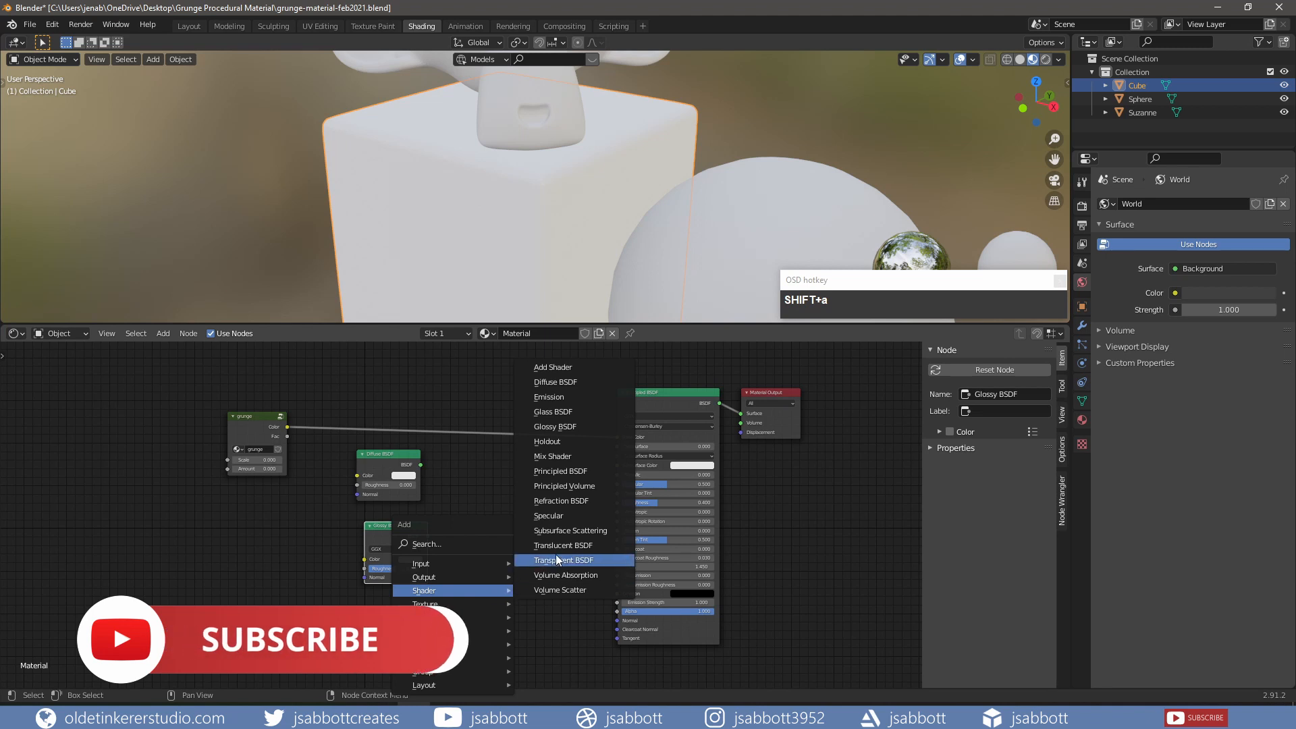
{"action": "left_click", "coordinate": [562, 456]}
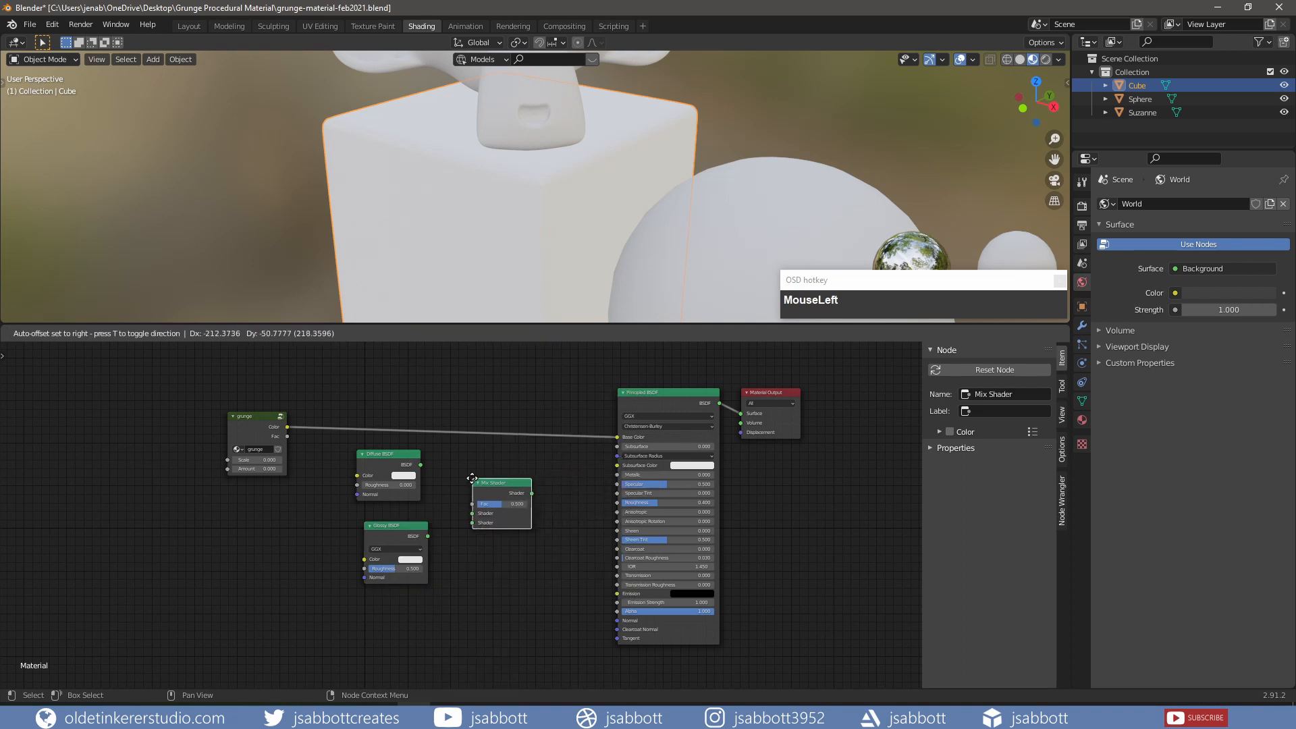
{"action": "left_click", "coordinate": [467, 480]}
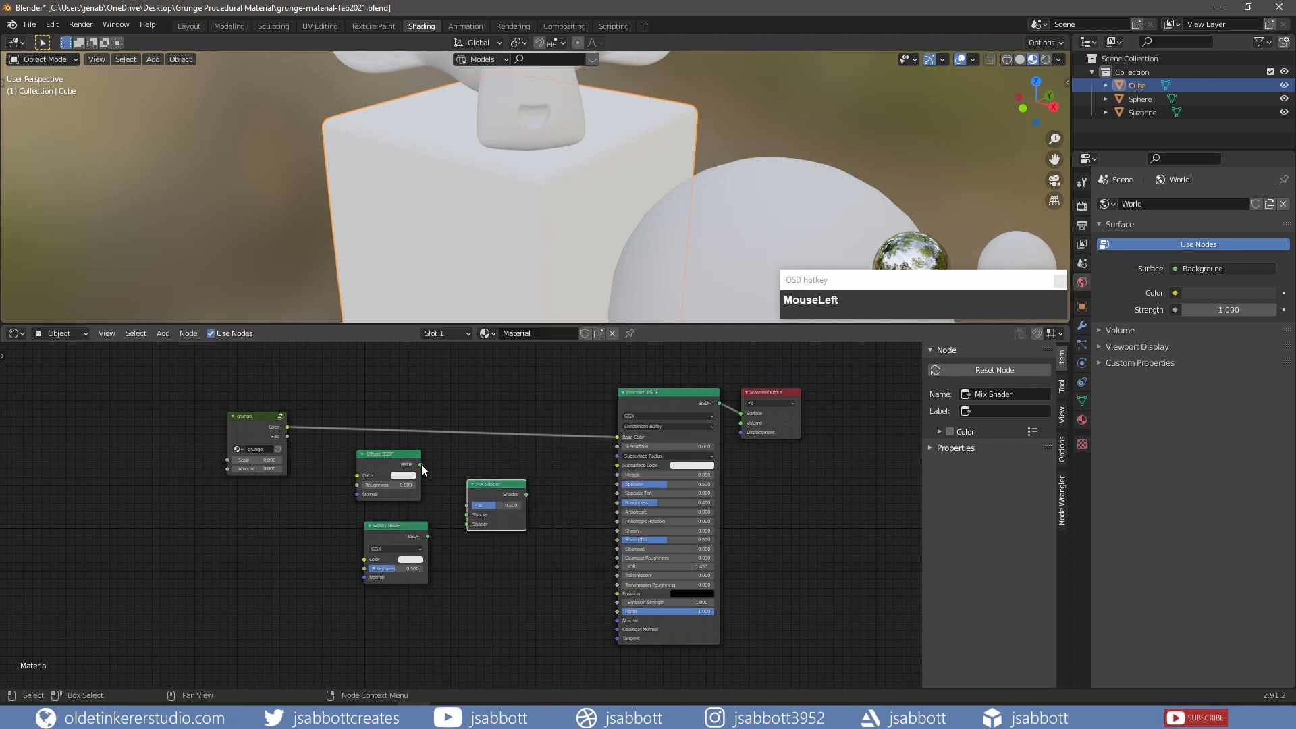
{"action": "left_click_drag", "start_coordinate": [421, 464], "coordinate": [466, 525]}
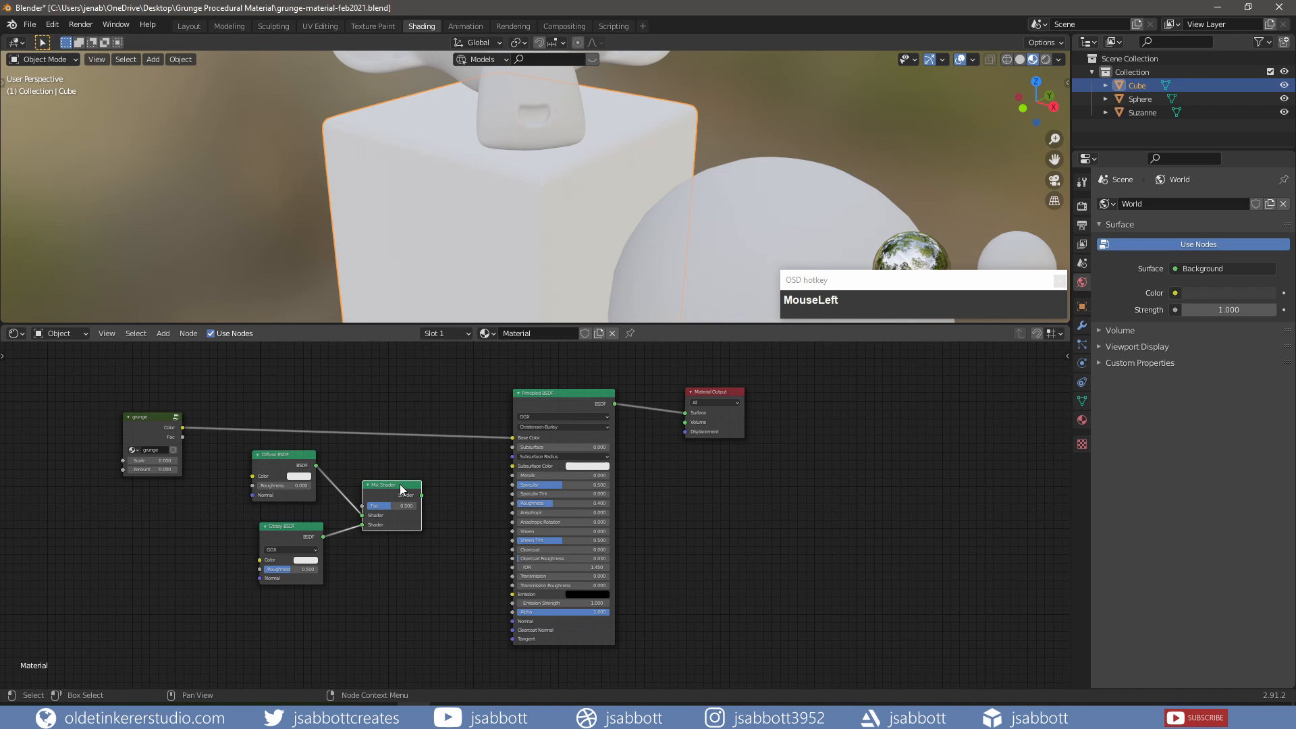
Duplicate the Mix Shader and insert the copy between the Principled BSDF and the Material Output
{"action": "key", "text": "shift+d"}
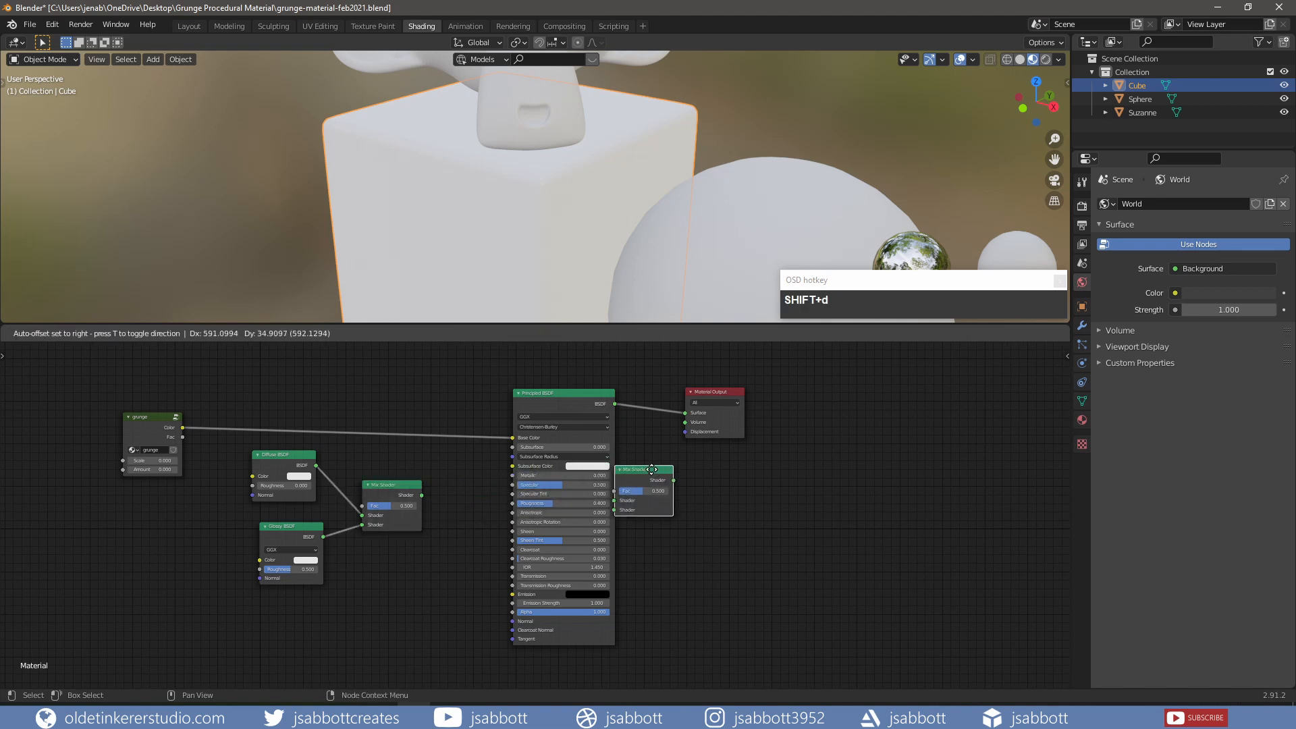
{"action": "left_click", "coordinate": [658, 399]}
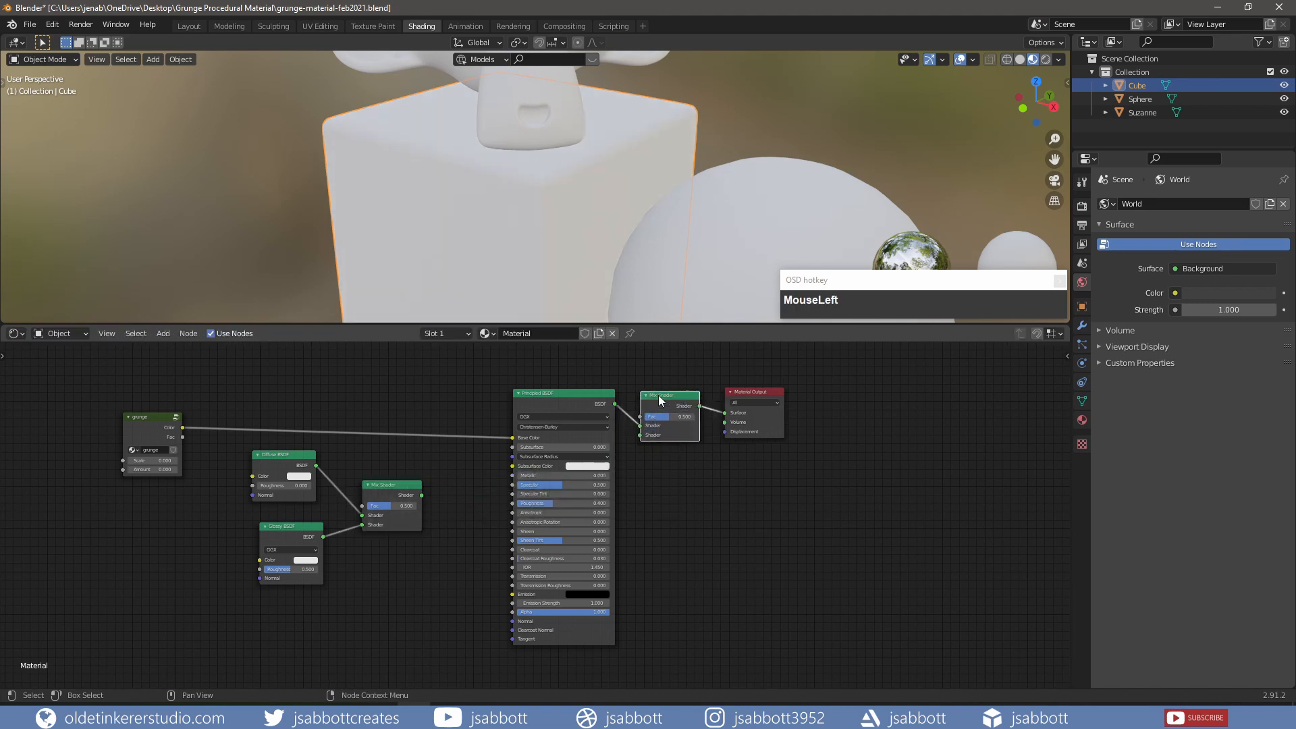
Link the Diffuse/Glossy mix to the final Mix Shader's second shader input, and the grunge Fac output to that shader's factor and the Glossy Roughness
{"action": "key", "text": "ctrl+s"}
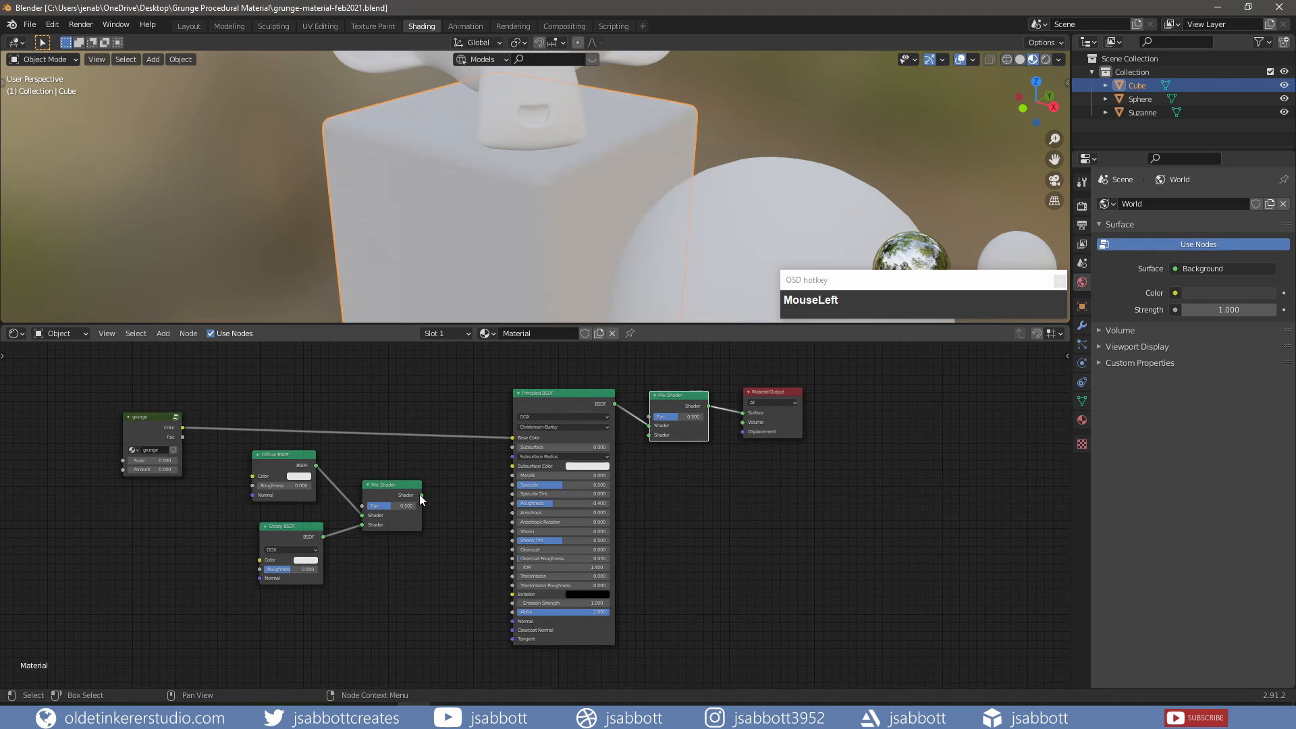
{"action": "left_click", "coordinate": [419, 495]}
{"action": "left_click_drag", "start_coordinate": [421, 495], "coordinate": [648, 436]}
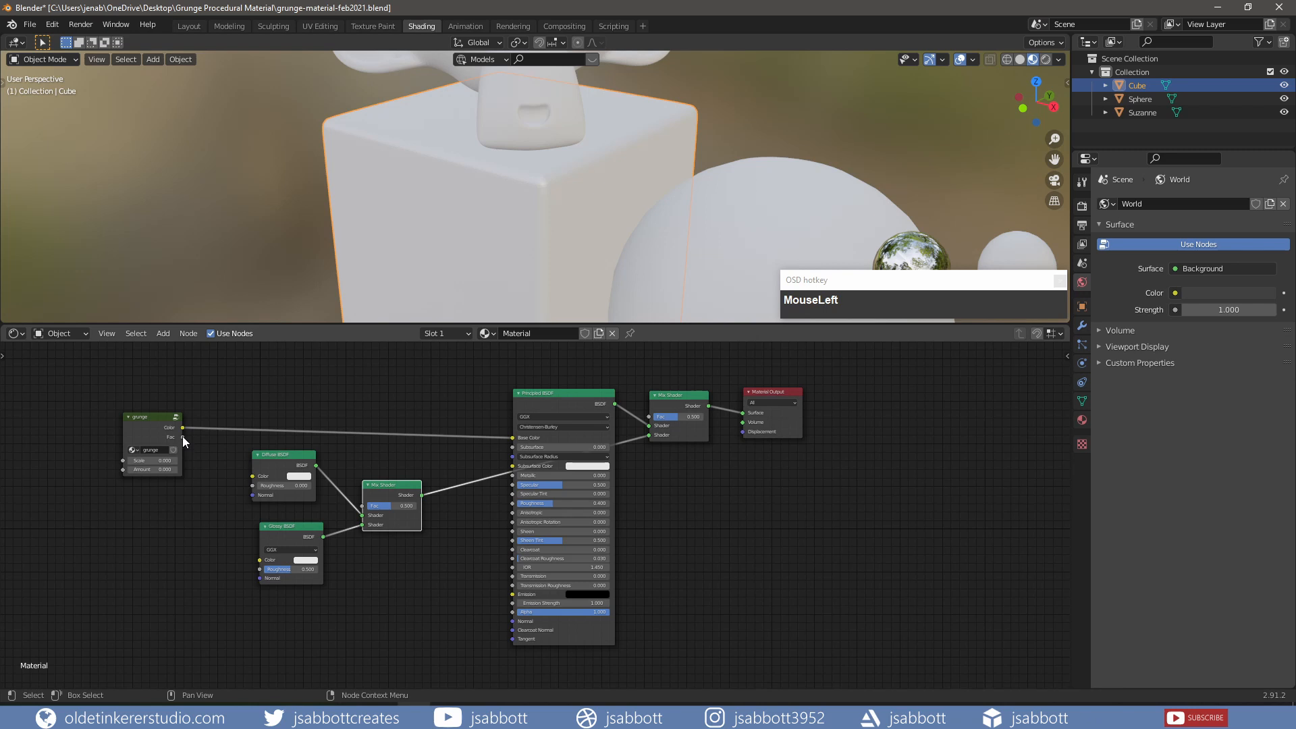
{"action": "left_click_drag", "start_coordinate": [182, 436], "coordinate": [646, 416]}
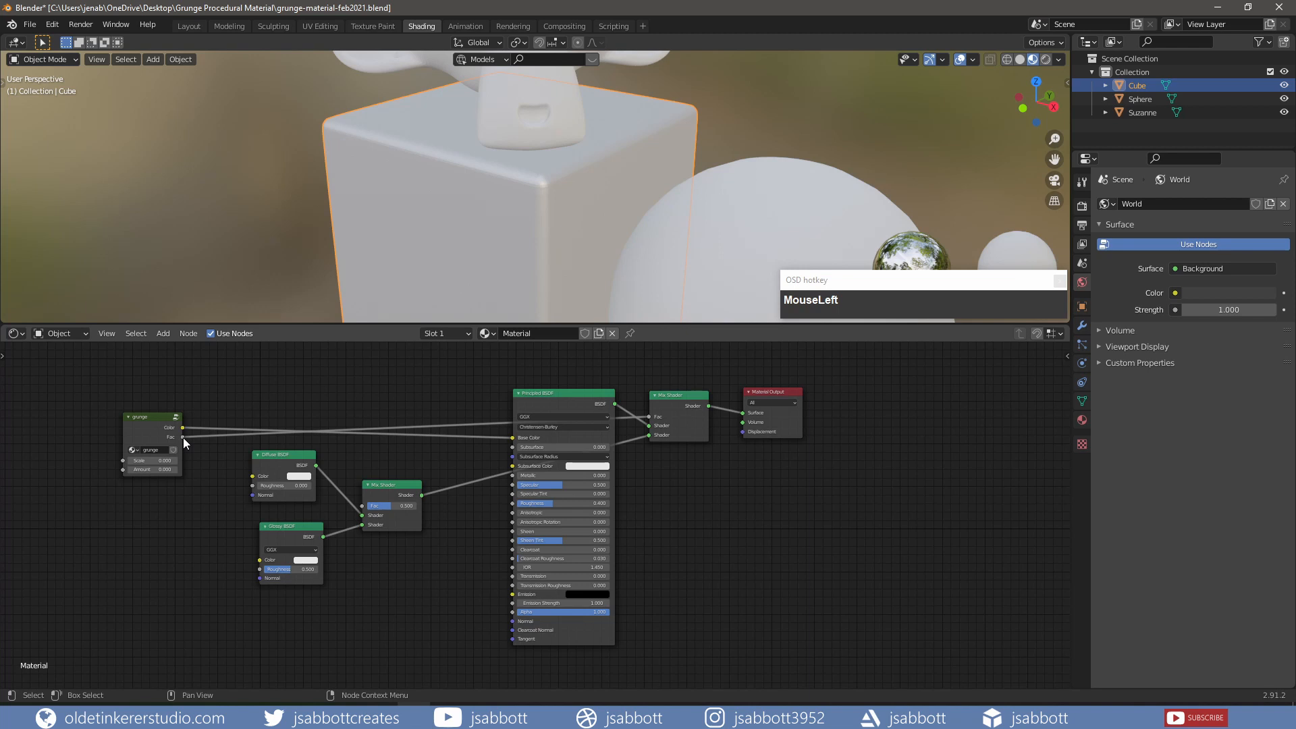
{"action": "left_click_drag", "start_coordinate": [183, 437], "coordinate": [256, 571]}
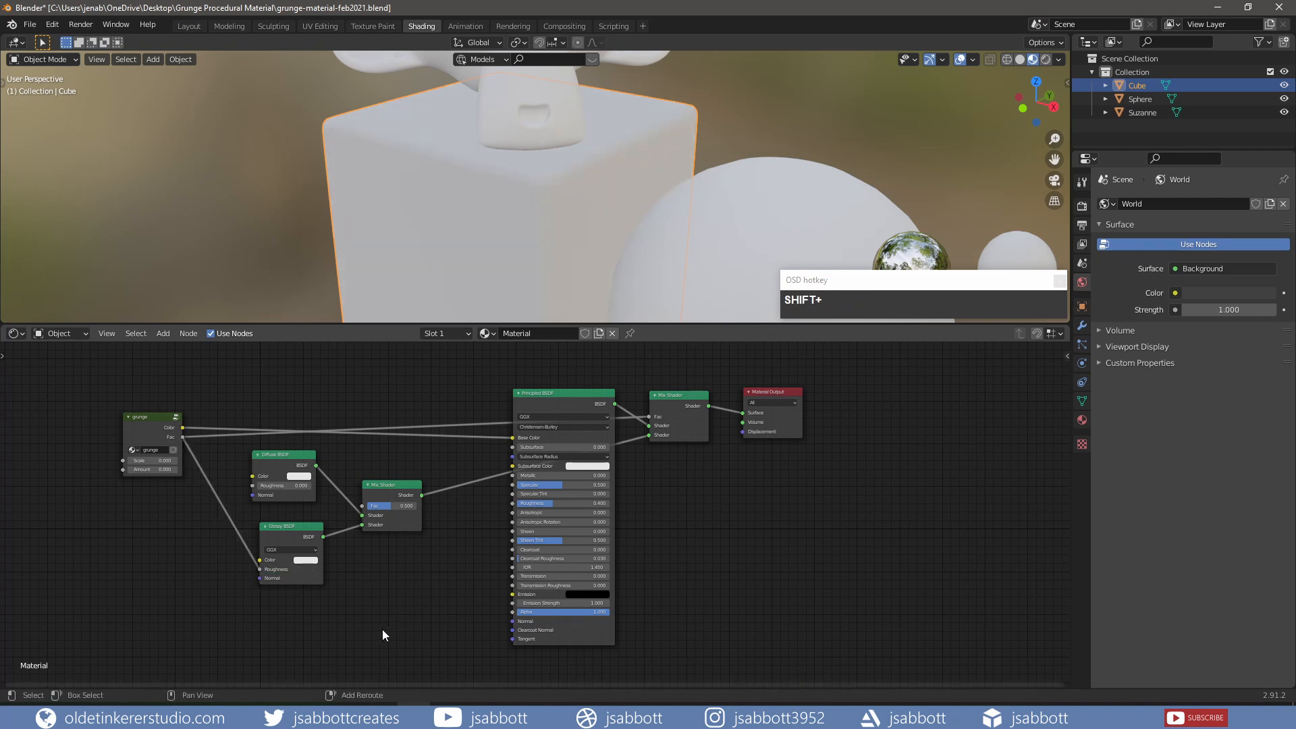
Add a Multiply Math node below the first Mix Shader and link the grunge Color output through it to the Material Output's Displacement
{"action": "key", "text": "shift+a"}
{"action": "mouse_move", "coordinate": [383, 634]}
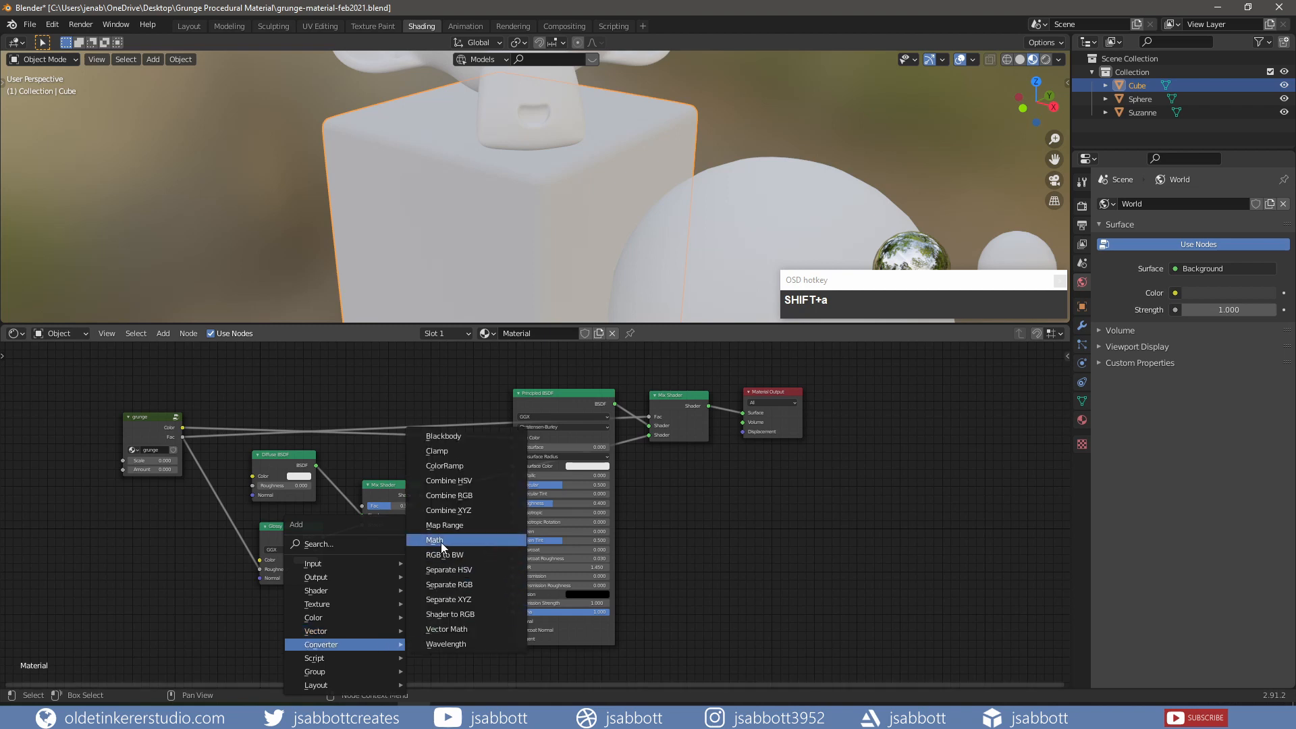
{"action": "left_click", "coordinate": [440, 540]}
{"action": "left_click", "coordinate": [381, 571]}
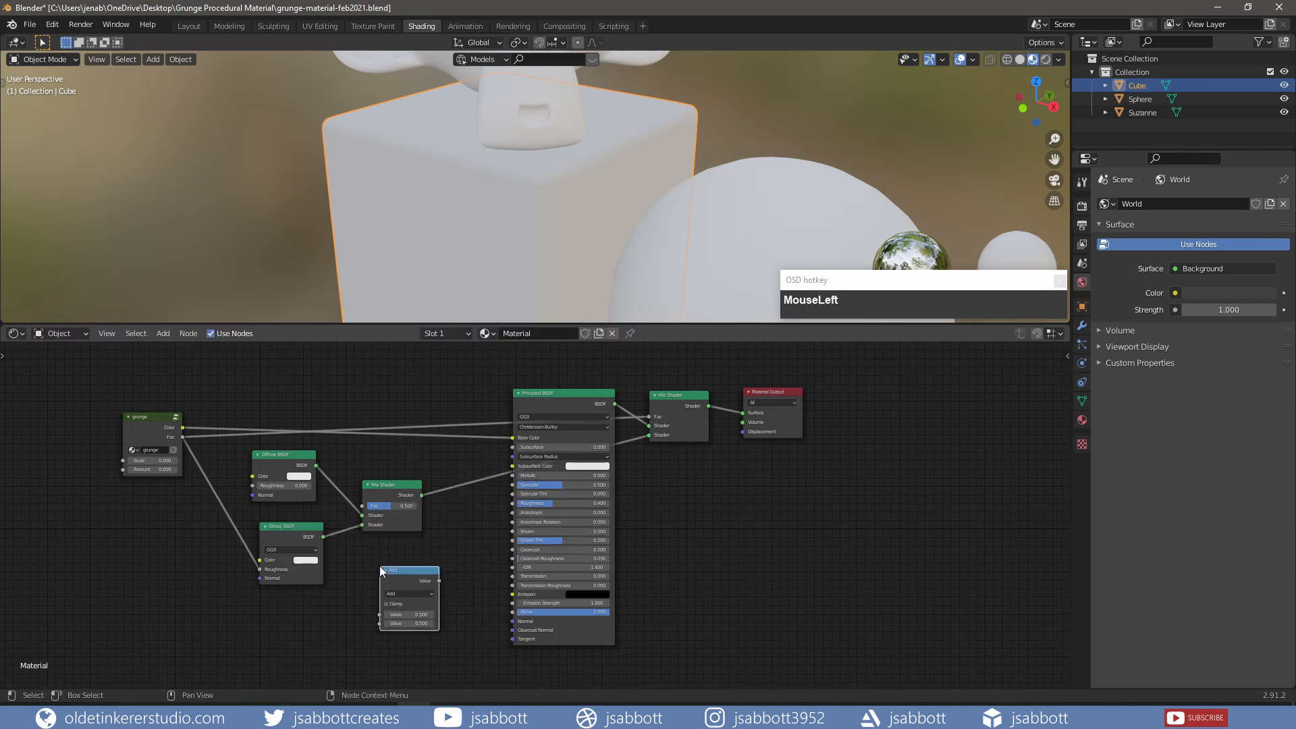
{"action": "left_click", "coordinate": [414, 594]}
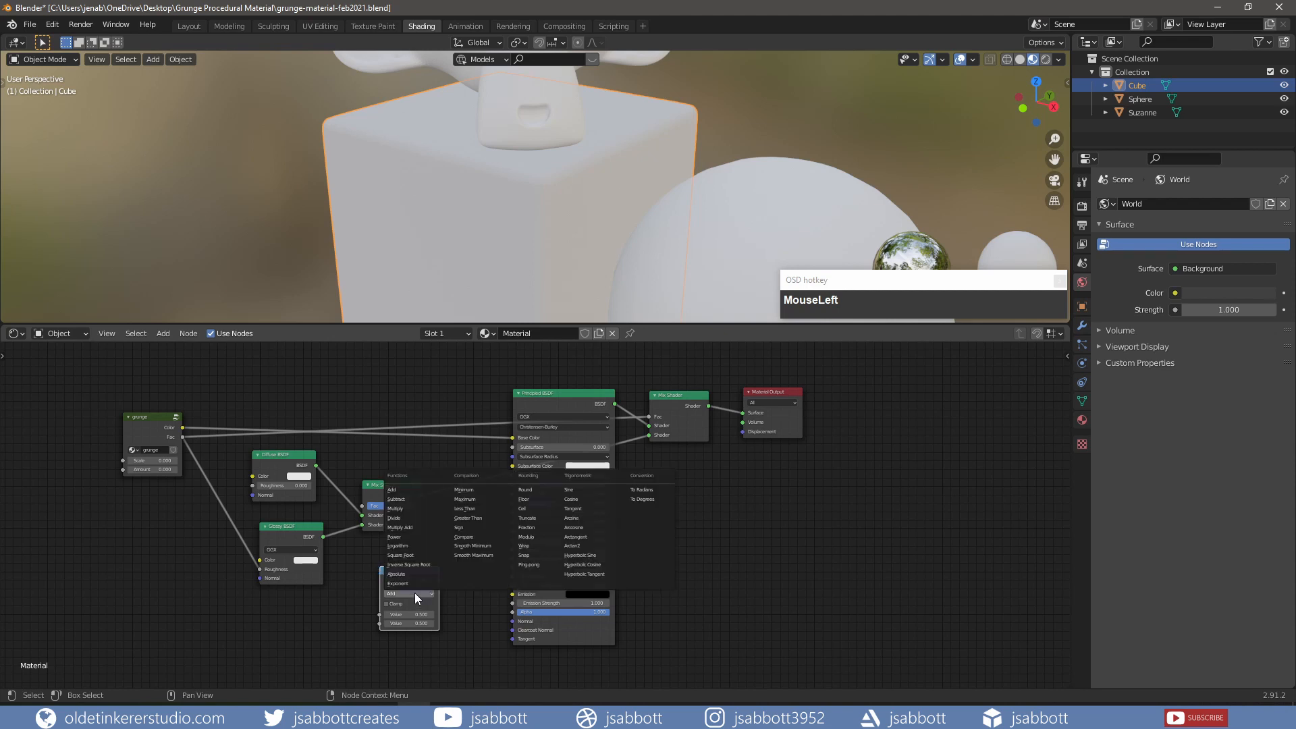
{"action": "left_click", "coordinate": [396, 509]}
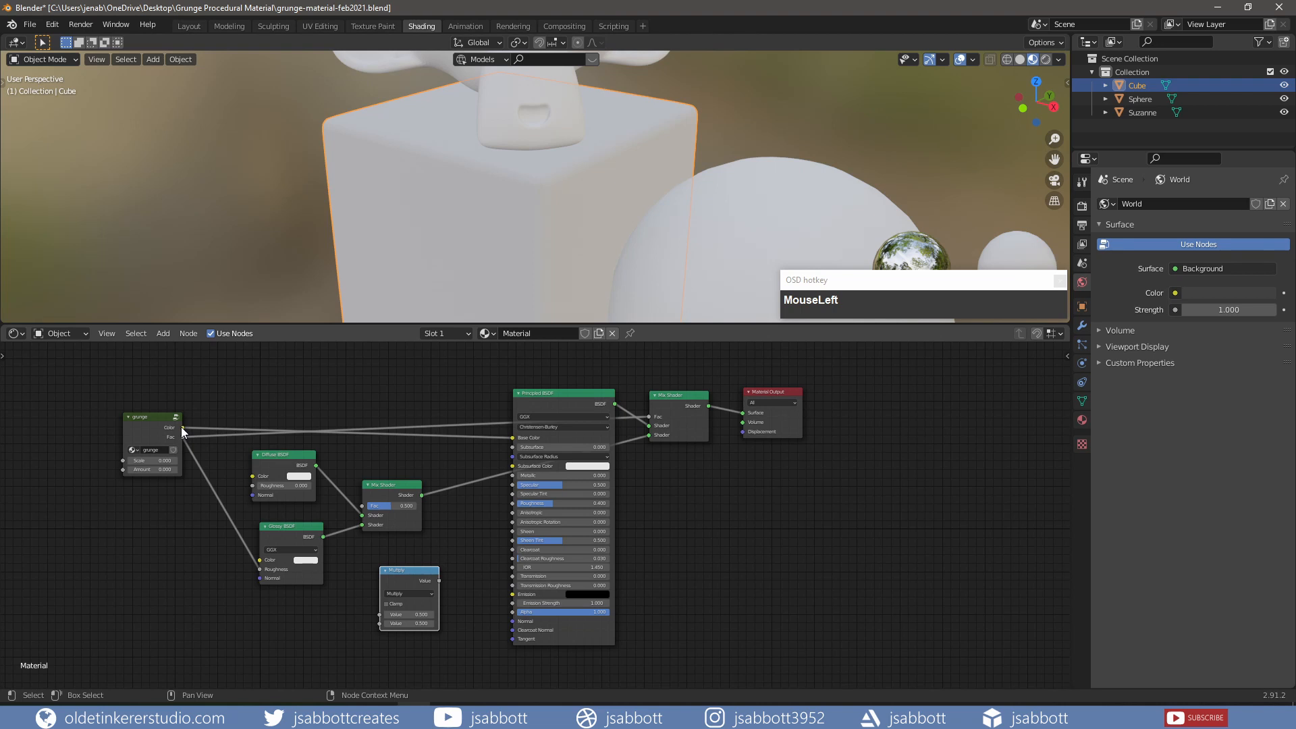
{"action": "left_click_drag", "start_coordinate": [181, 427], "coordinate": [378, 614]}
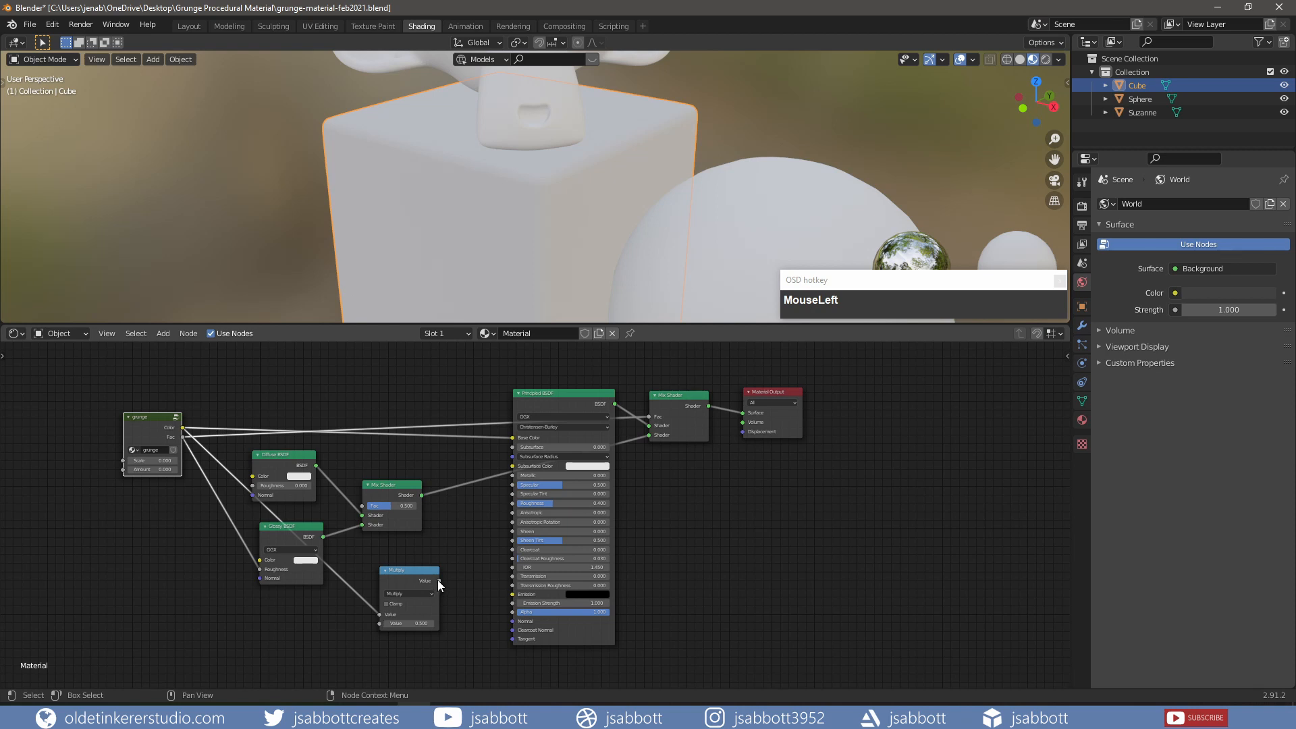
{"action": "left_click_drag", "start_coordinate": [439, 582], "coordinate": [740, 432]}
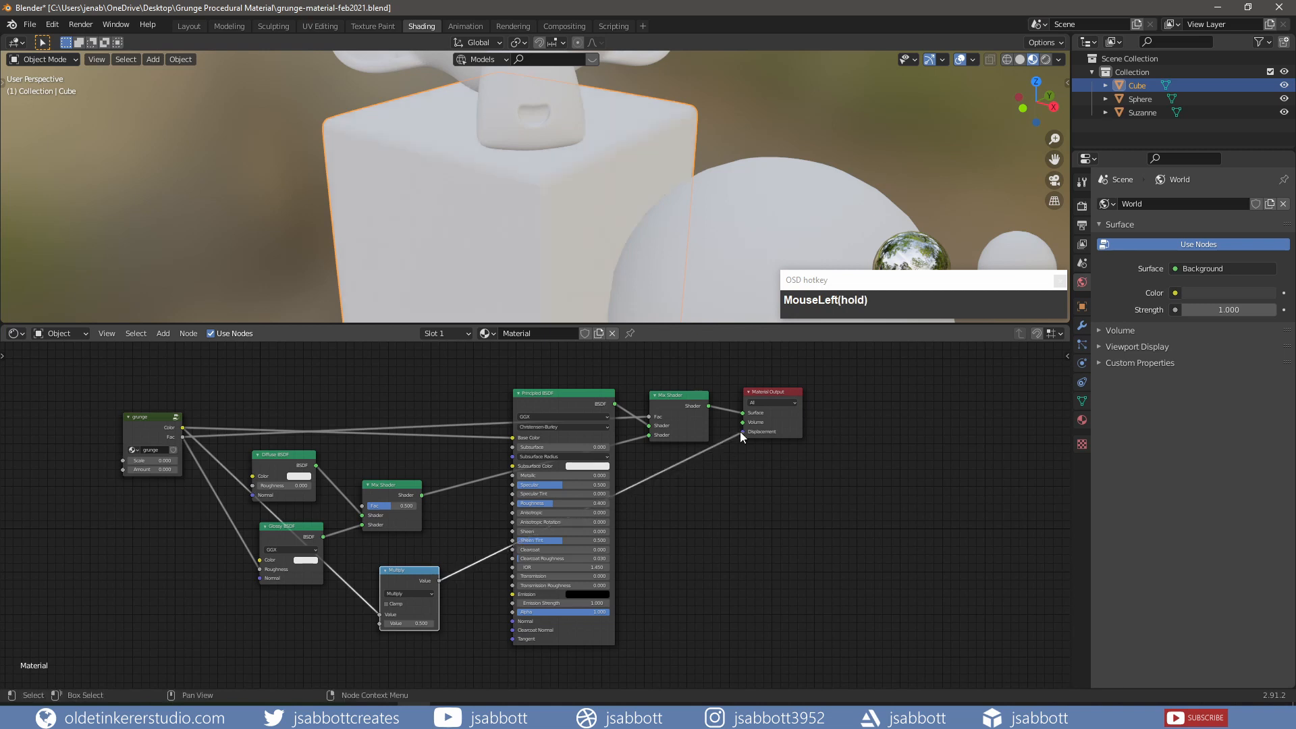
Set the grunge group's Scale to 0.2 and Amount to 0.75
{"action": "left_click", "coordinate": [149, 460]}
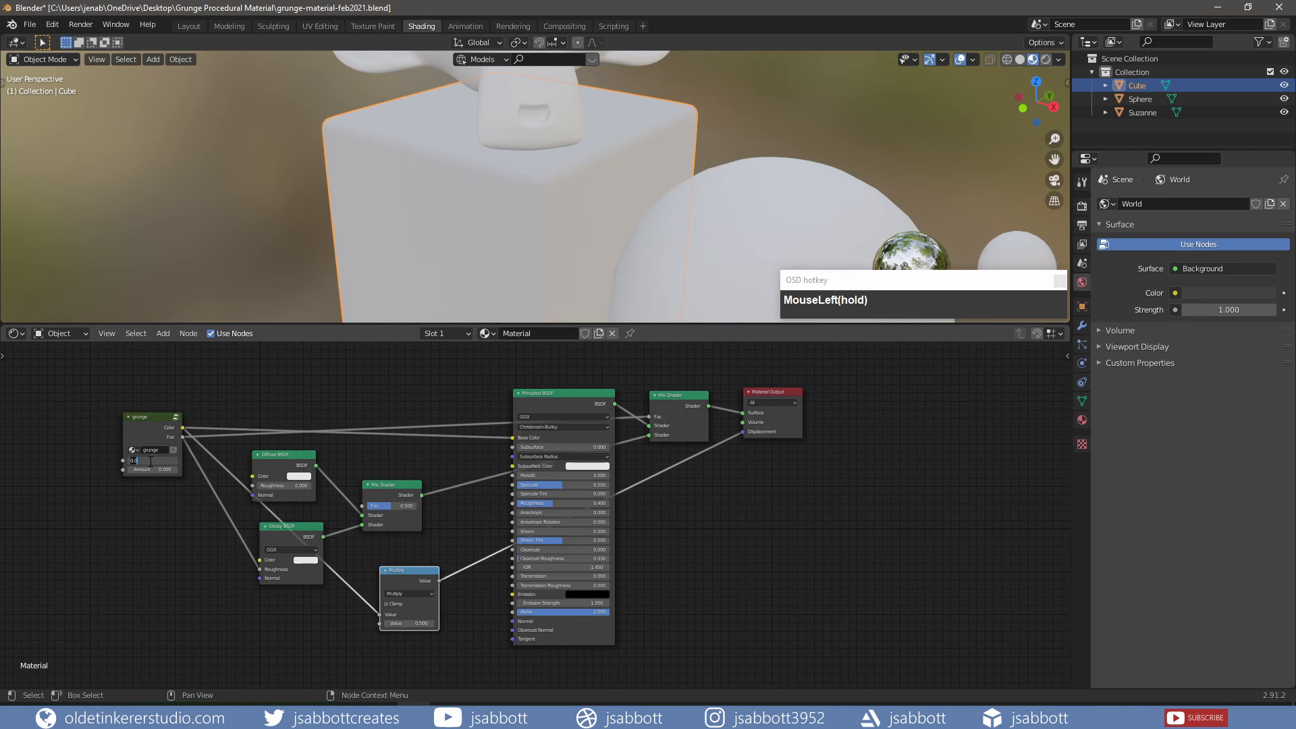
{"action": "type", "text": "2"}
{"action": "key", "text": "Return"}
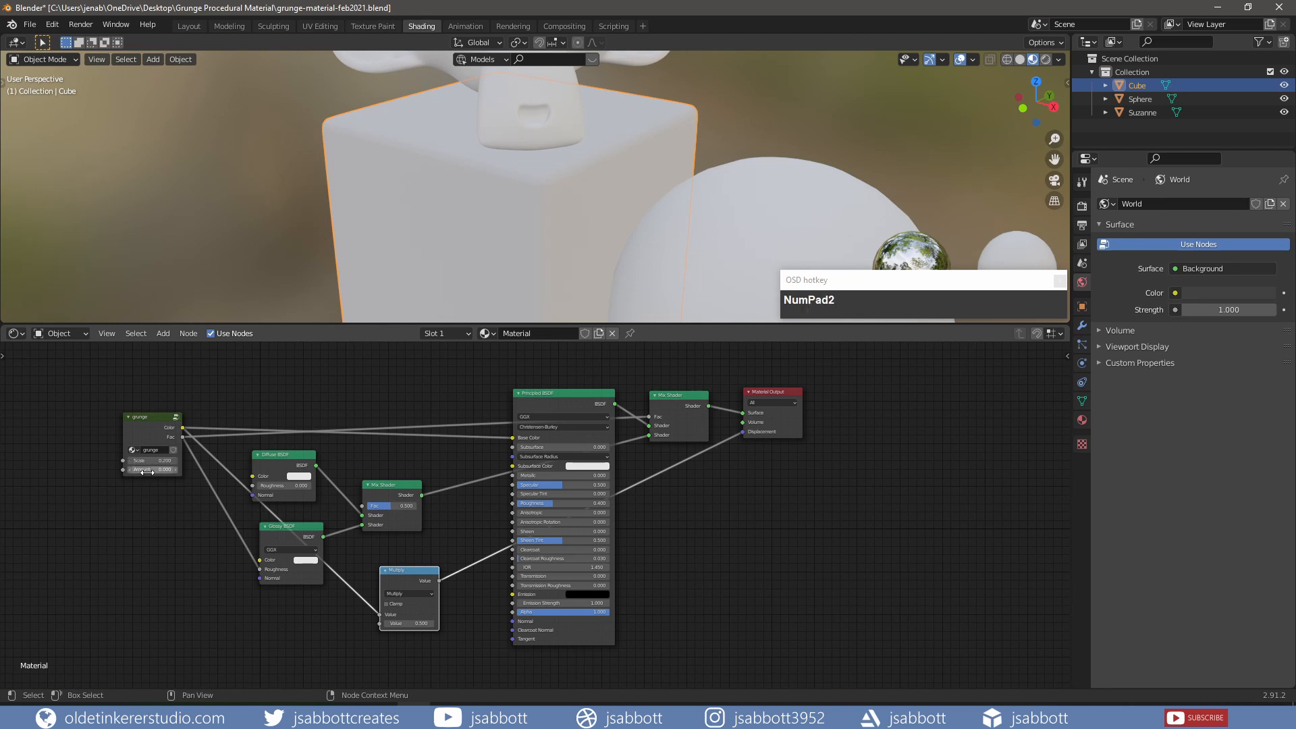
{"action": "left_click", "coordinate": [148, 468]}
{"action": "type", "text": ".5"}
{"action": "key", "text": "Return"}
{"action": "scroll", "coordinate": [610, 181], "scroll_direction": "down", "scroll_amount": 3}
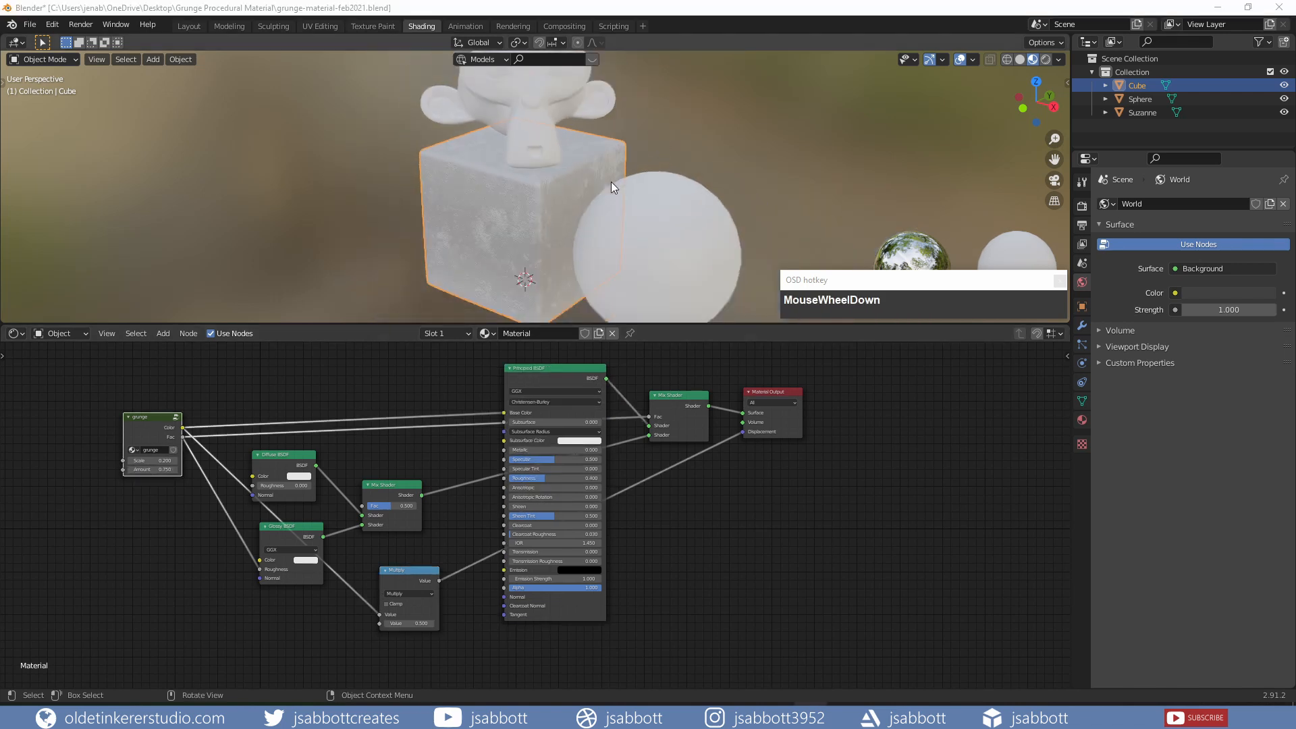
Assign the cube's existing material, Material, to the Sphere and to Suzanne
{"action": "left_click", "coordinate": [1138, 100]}
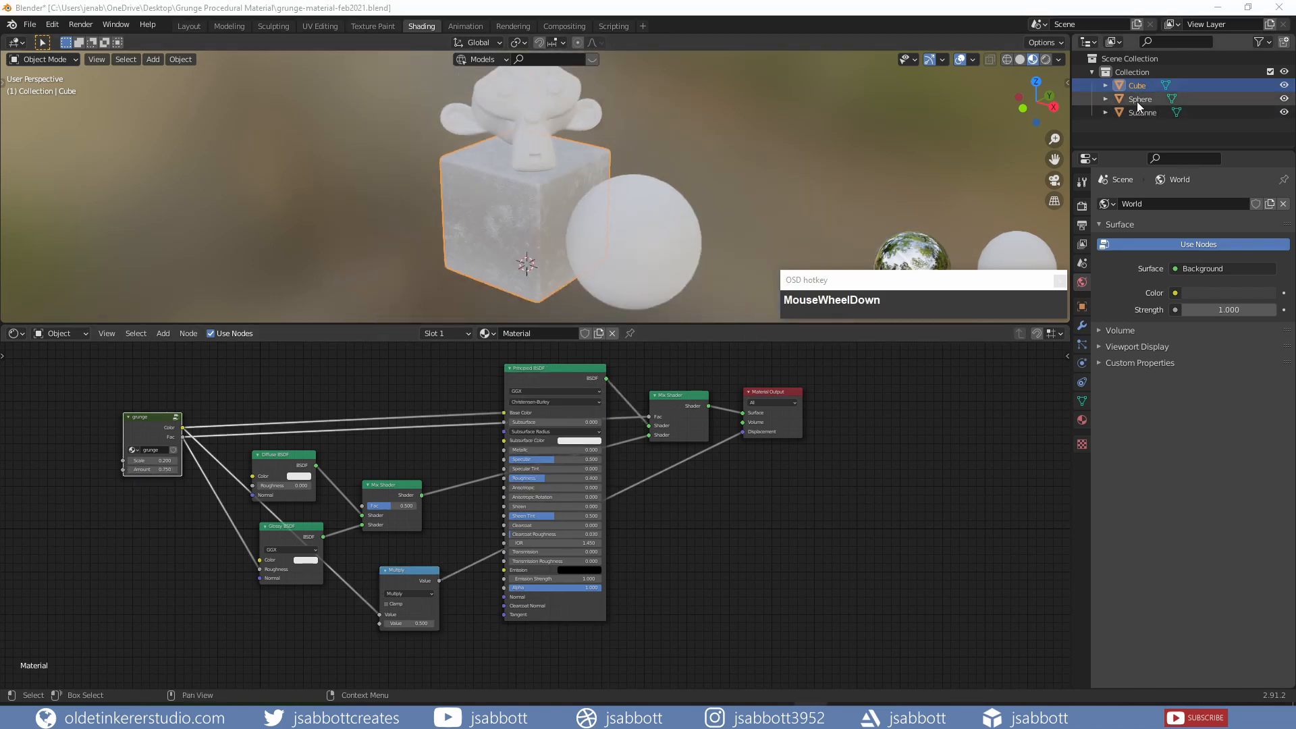
{"action": "left_click", "coordinate": [507, 333]}
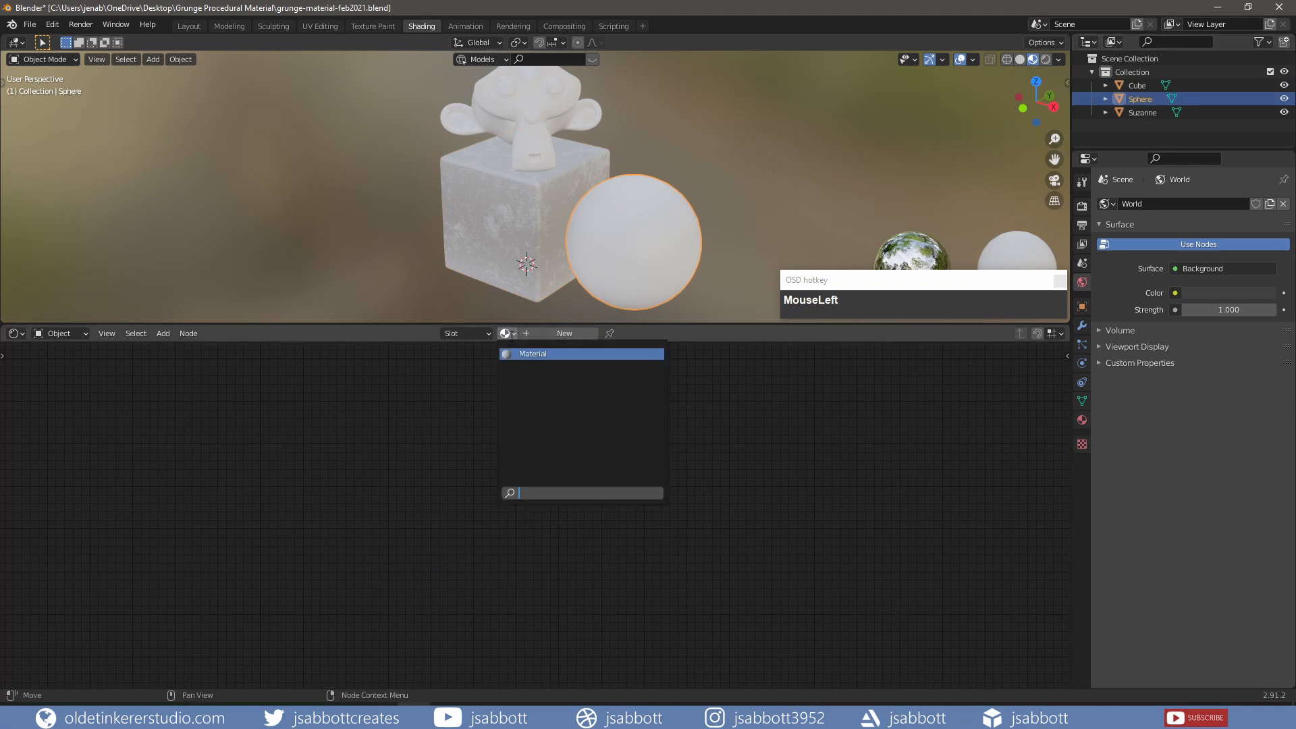
{"action": "left_click", "coordinate": [525, 354]}
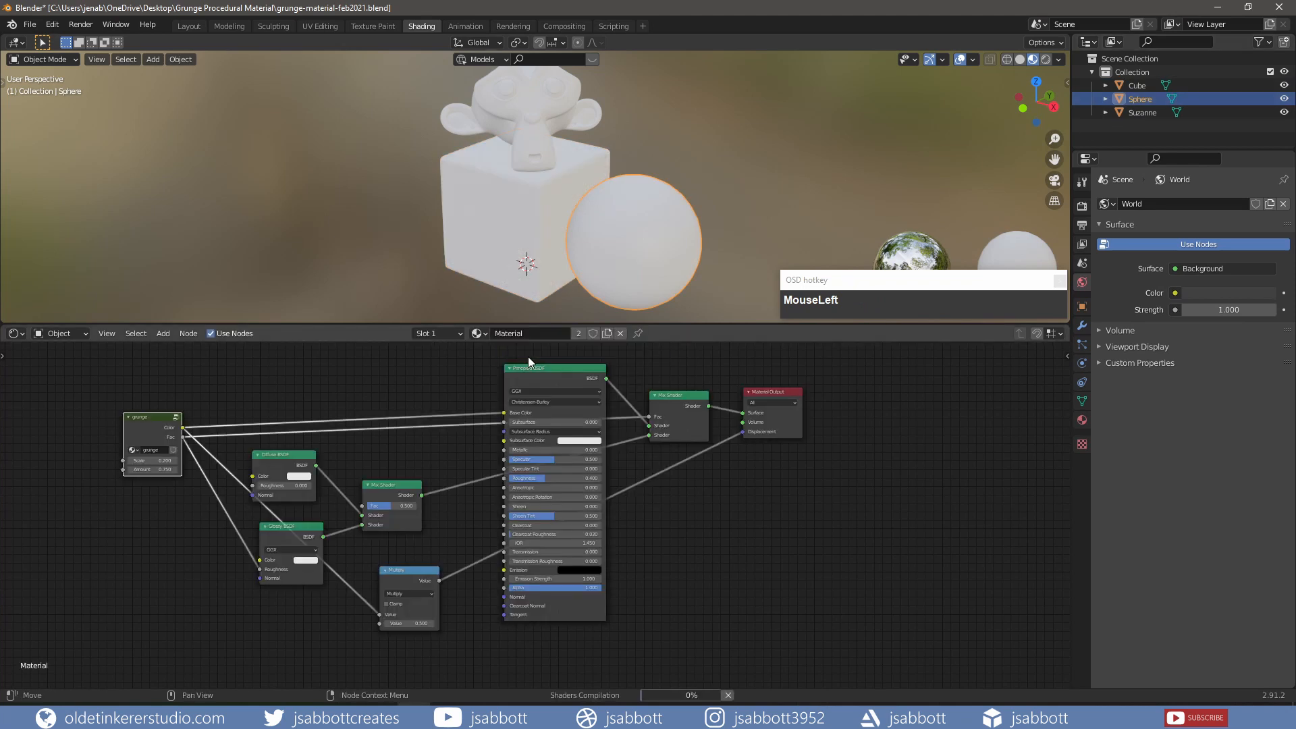
{"action": "left_click", "coordinate": [1124, 111]}
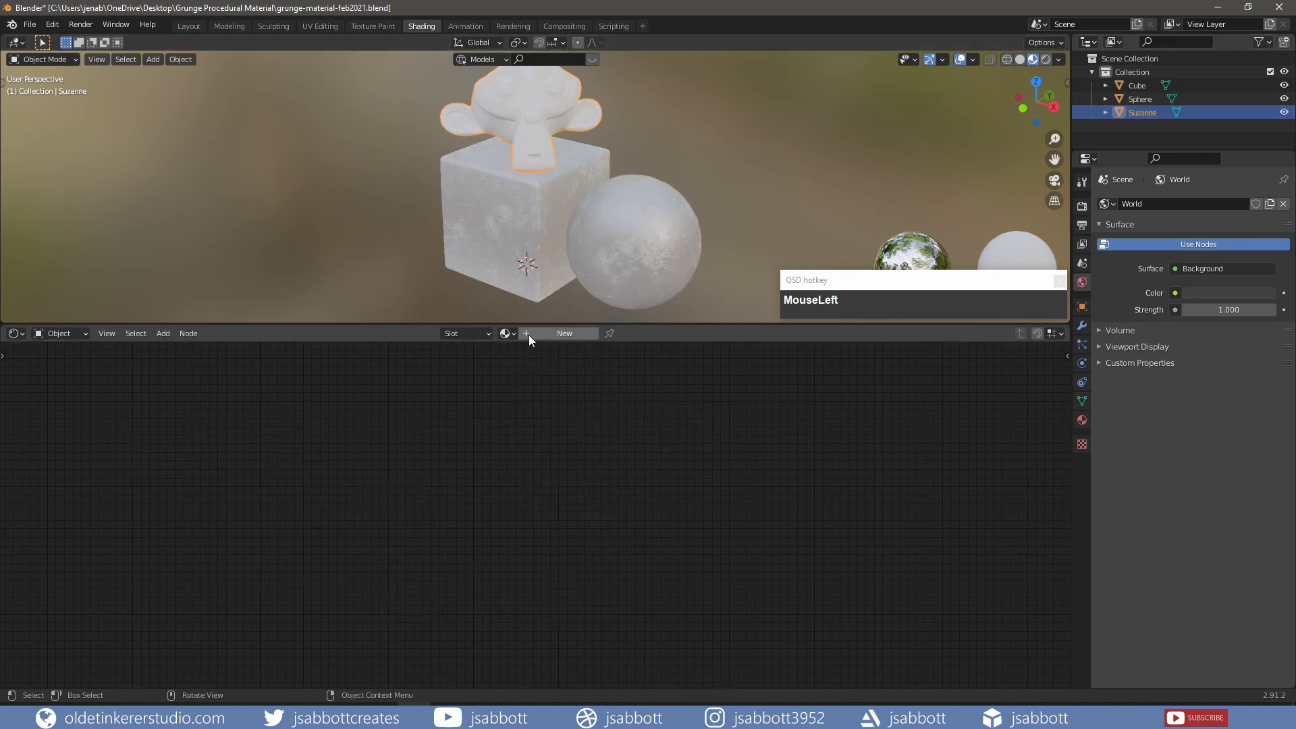
{"action": "left_click", "coordinate": [507, 334]}
{"action": "left_click", "coordinate": [527, 354]}
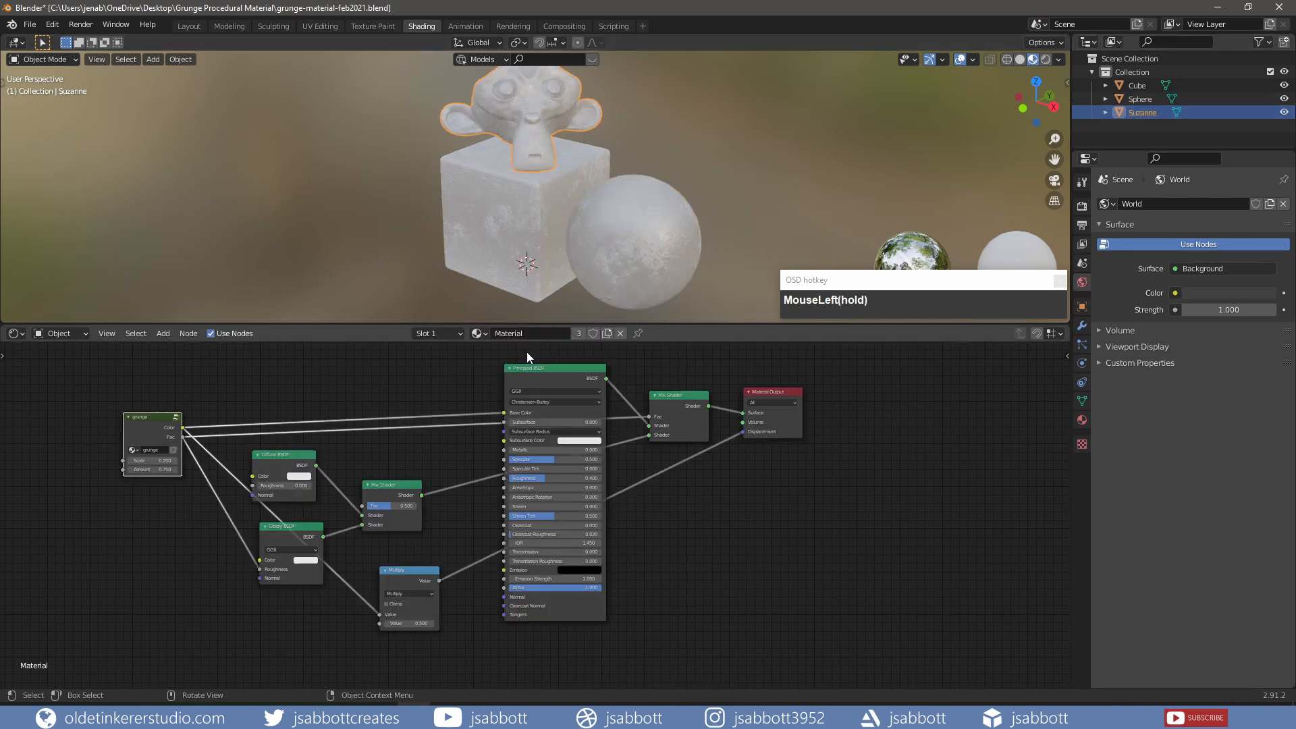
Maximize the node editor to examine the complete grunge material node tree
{"action": "mouse_move", "coordinate": [506, 218]}
{"action": "middle_mouse_down"}
{"action": "mouse_move", "coordinate": [631, 218]}
{"action": "mouse_move", "coordinate": [626, 194]}
{"action": "mouse_move", "coordinate": [524, 204]}
{"action": "middle_mouse_up"}
{"action": "key", "text": "ctrl+space"}
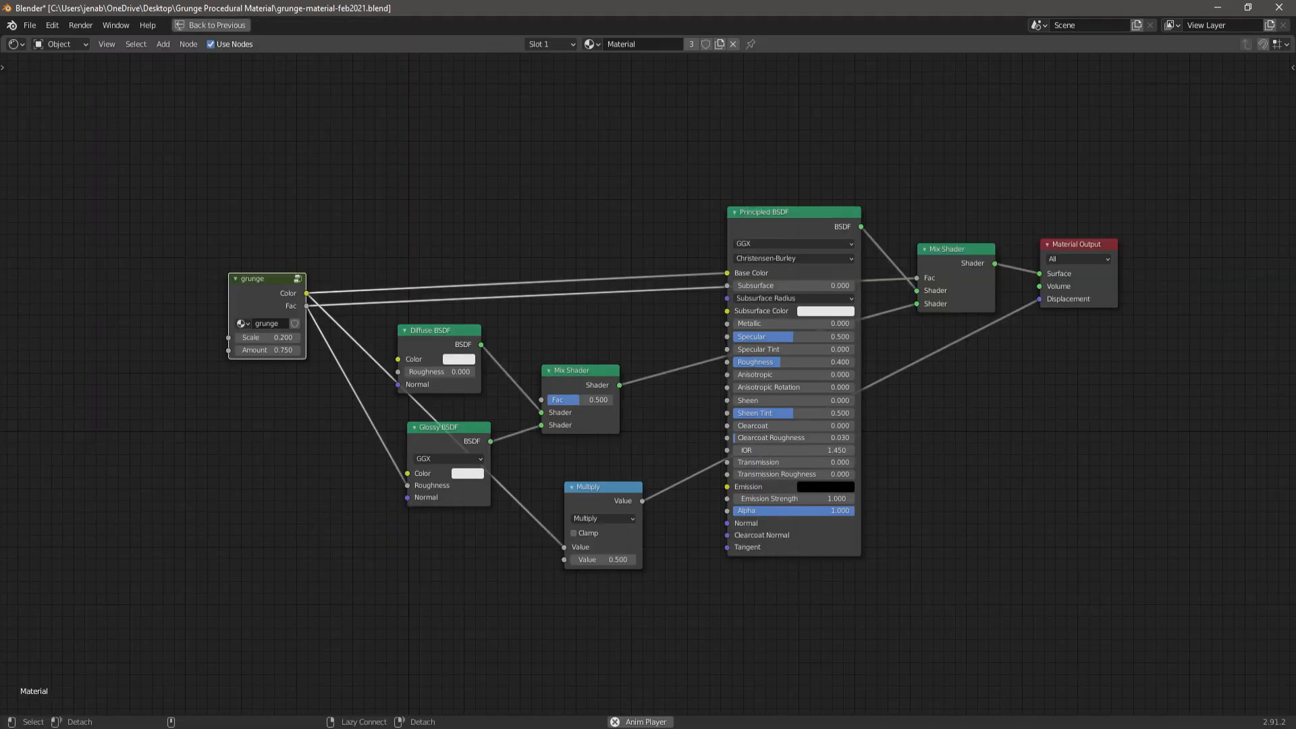